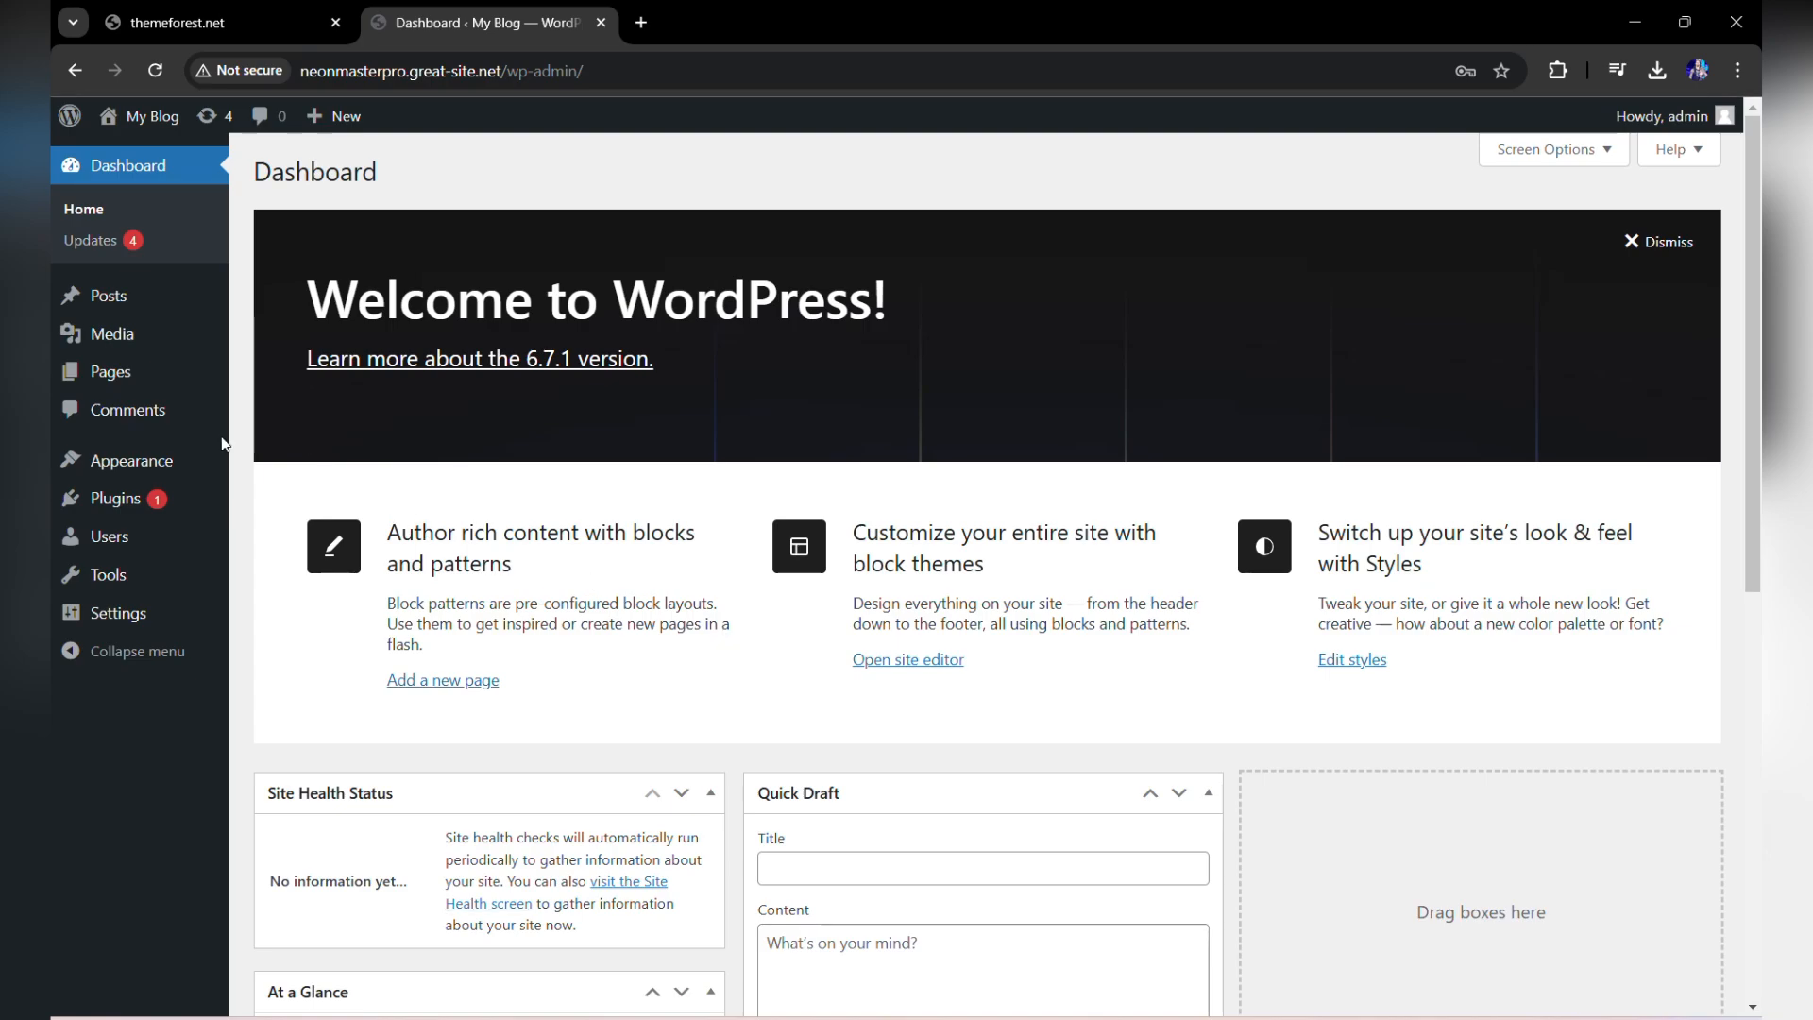
Open the theme upload form on the Add Themes page.
{"action": "mouse_move", "coordinate": [225, 461]}
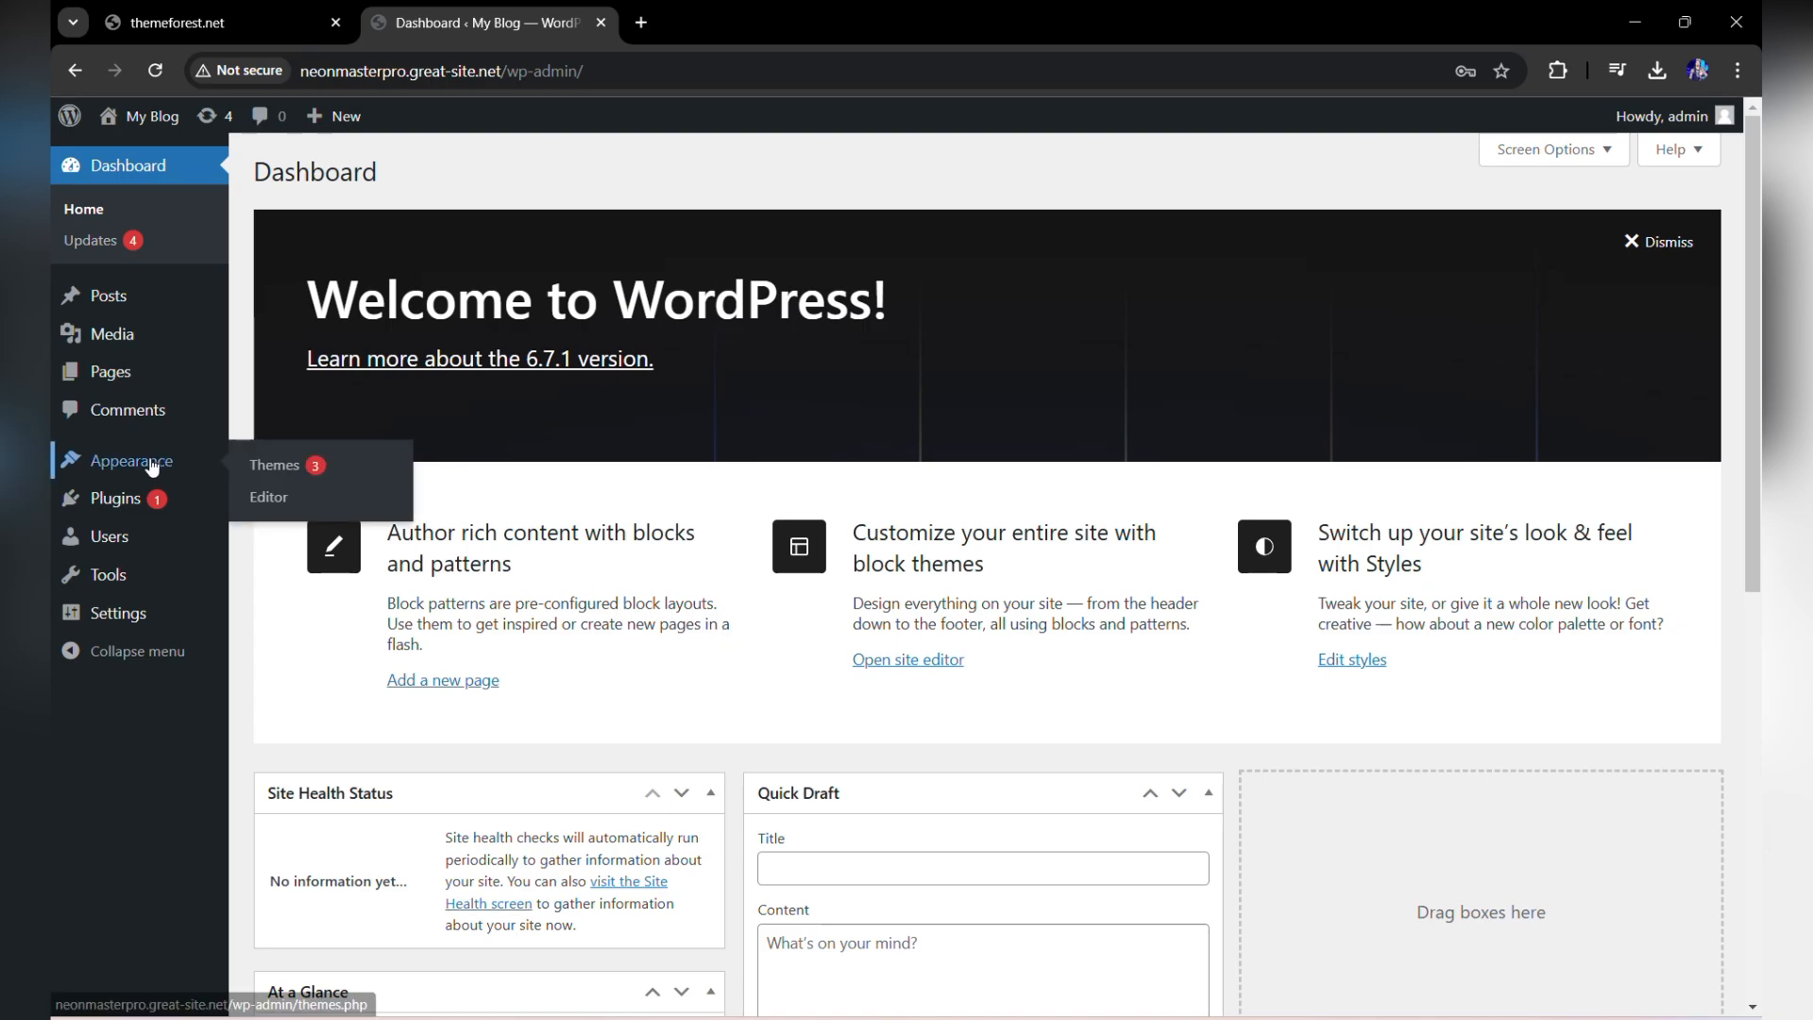
{"action": "left_click", "coordinate": [300, 473]}
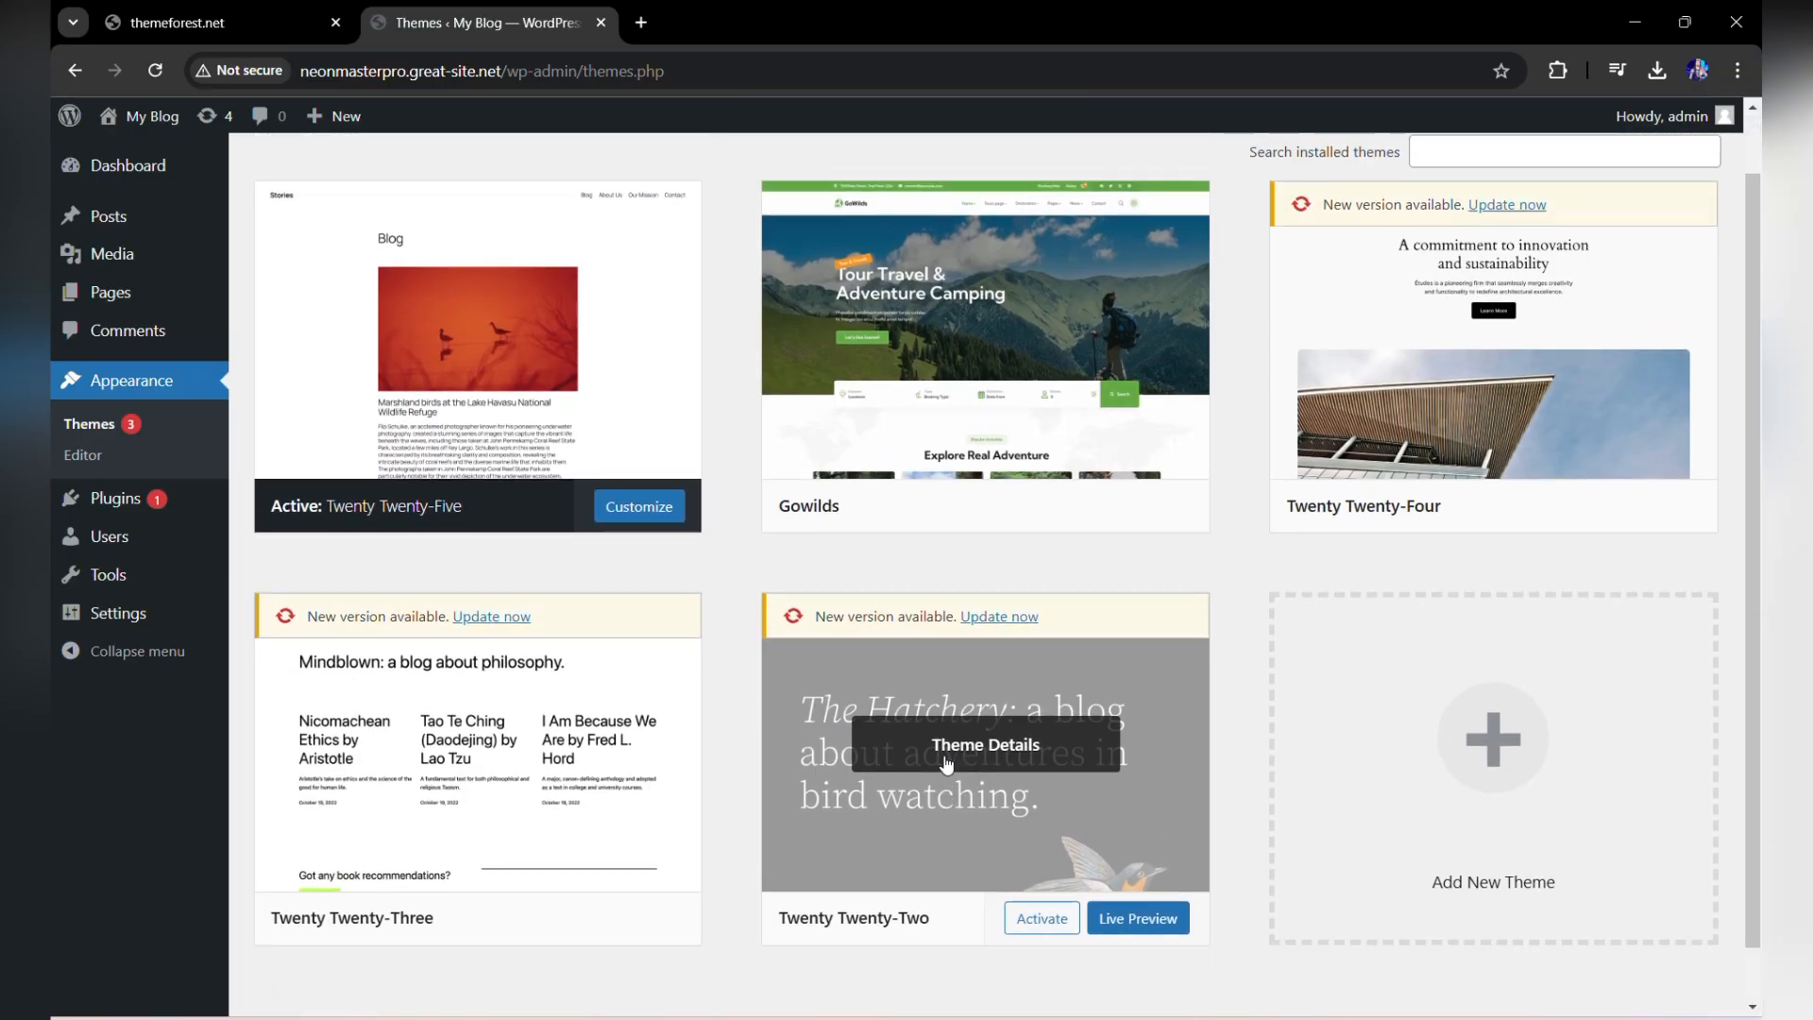
{"action": "scroll", "coordinate": [947, 763], "scroll_direction": "up", "scroll_amount": 1}
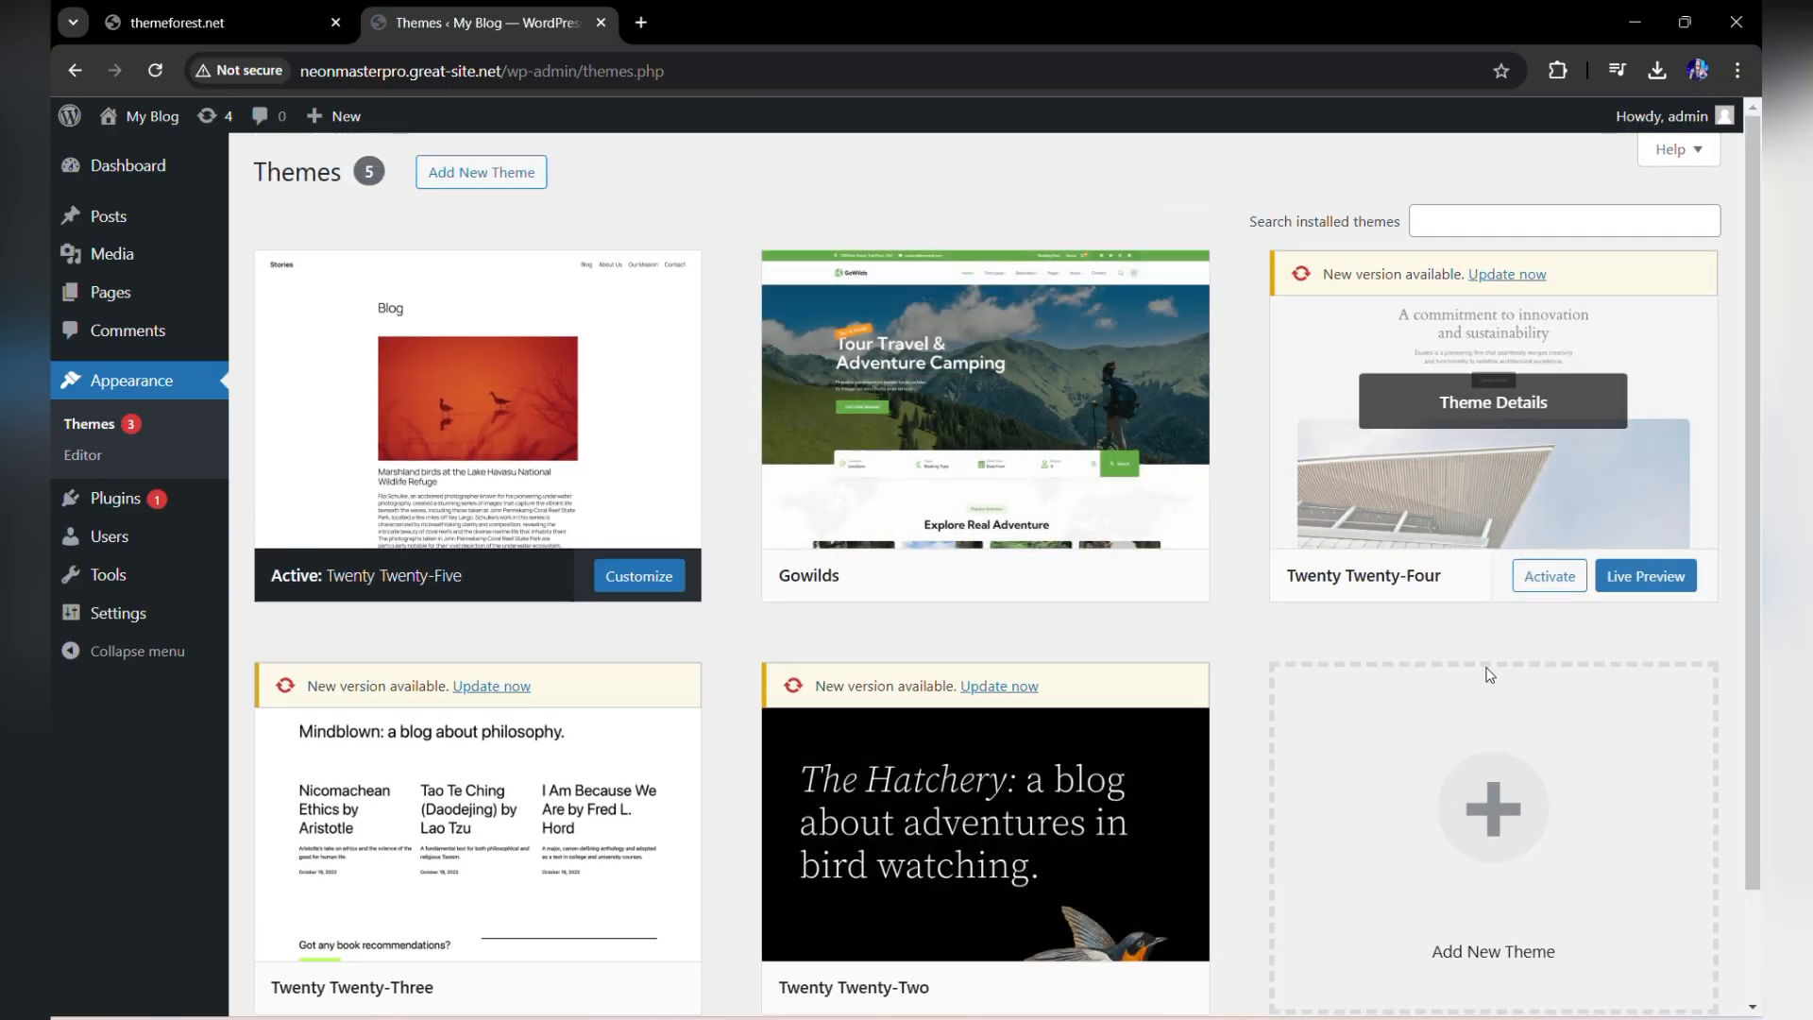
{"action": "left_click", "coordinate": [1487, 814]}
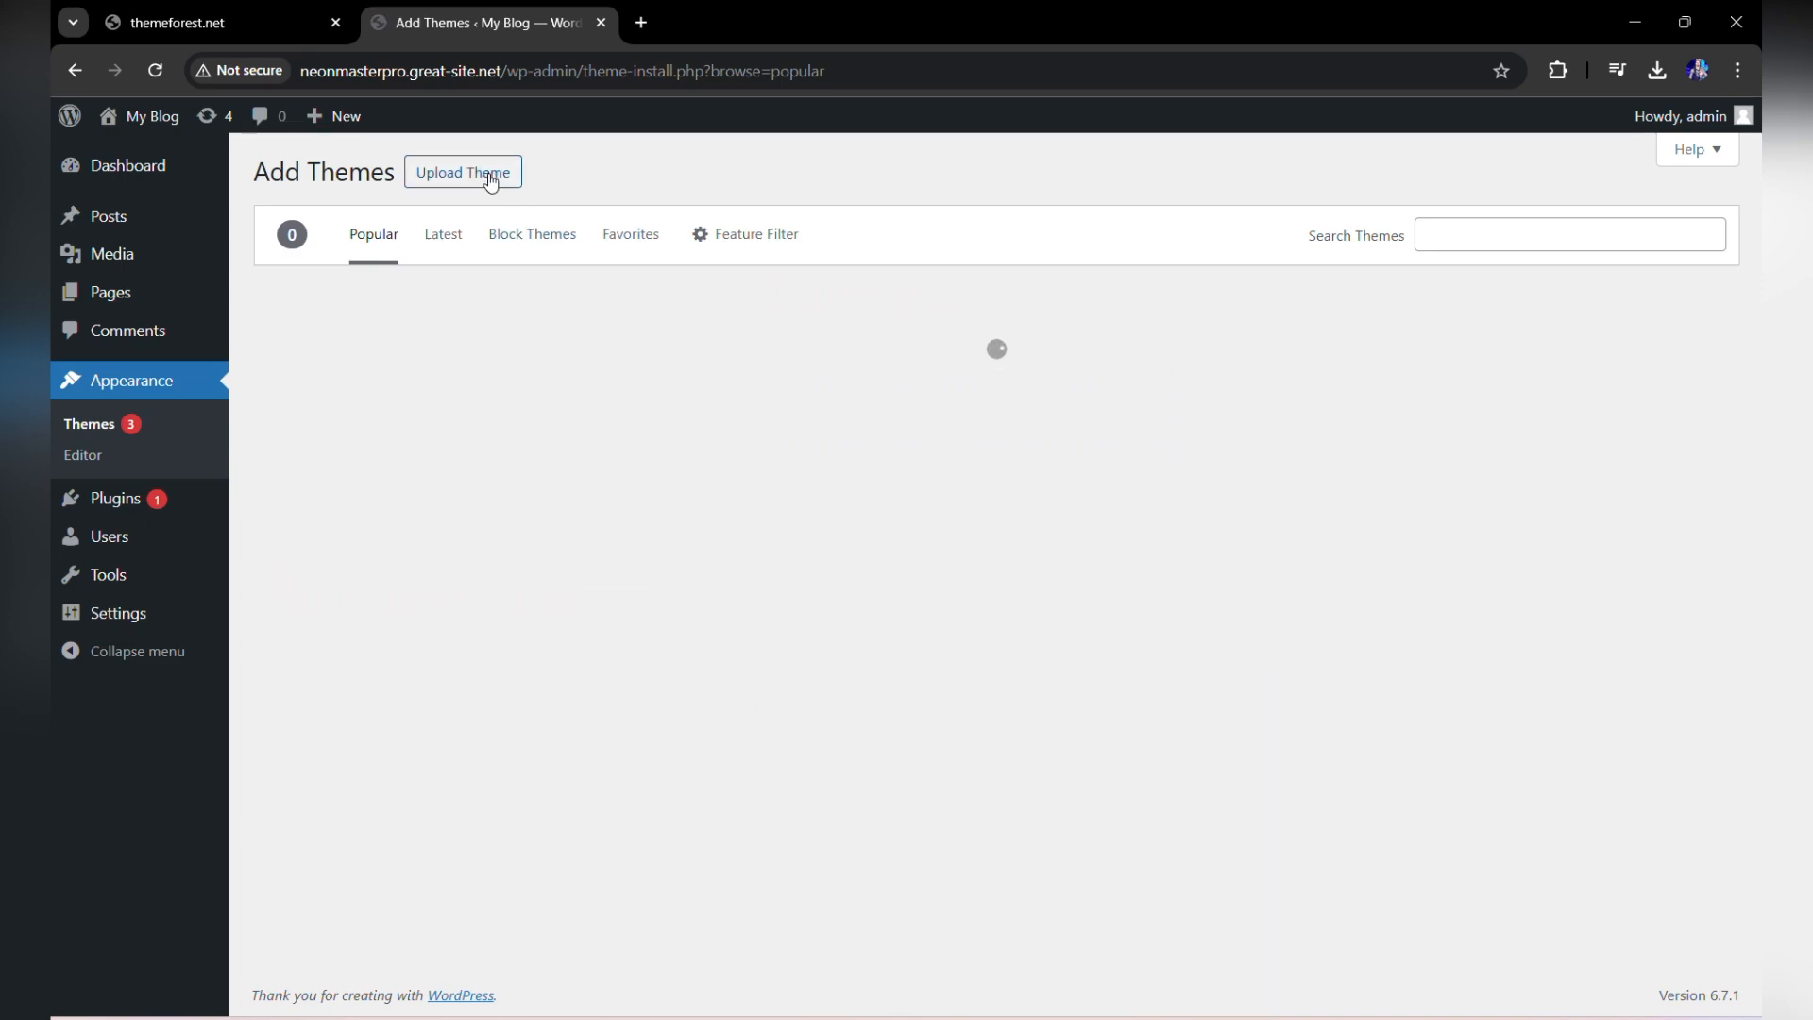
{"action": "left_click", "coordinate": [488, 179]}
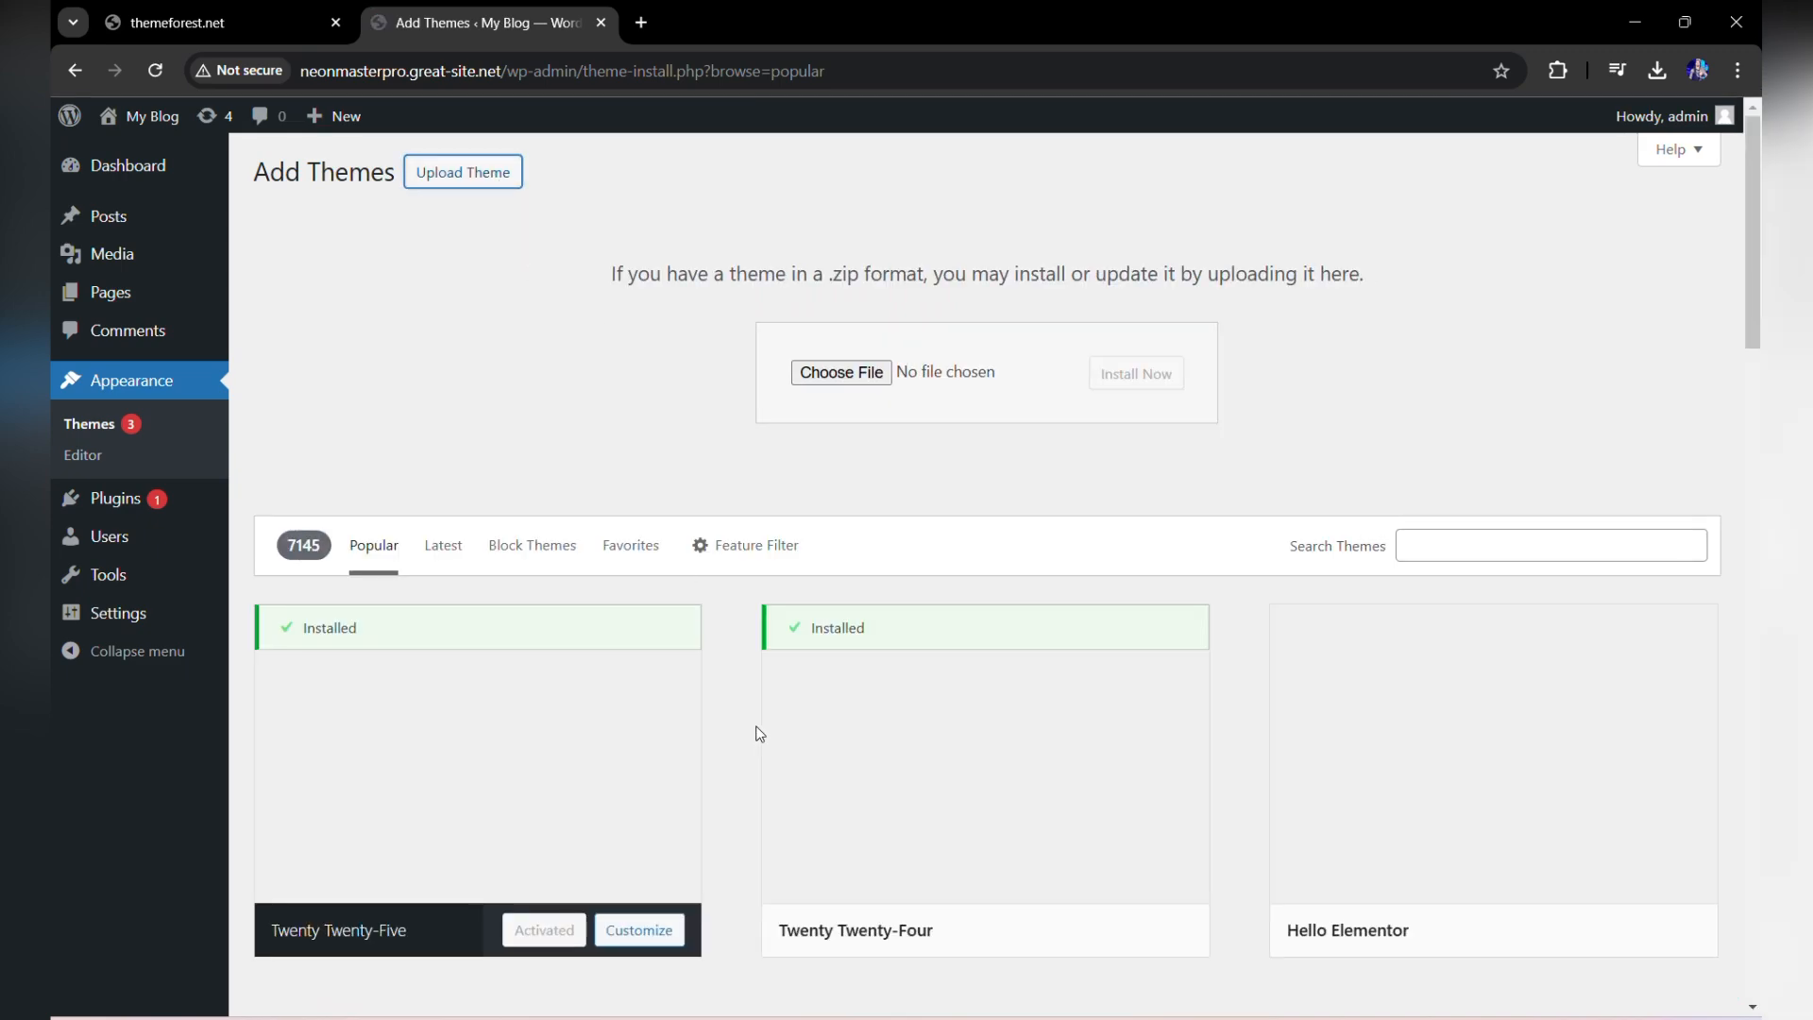
Supply edubin.zip from the Theme_v9.2.13 folder in File Explorer as the theme upload and install it.
{"action": "left_click", "coordinate": [899, 1013]}
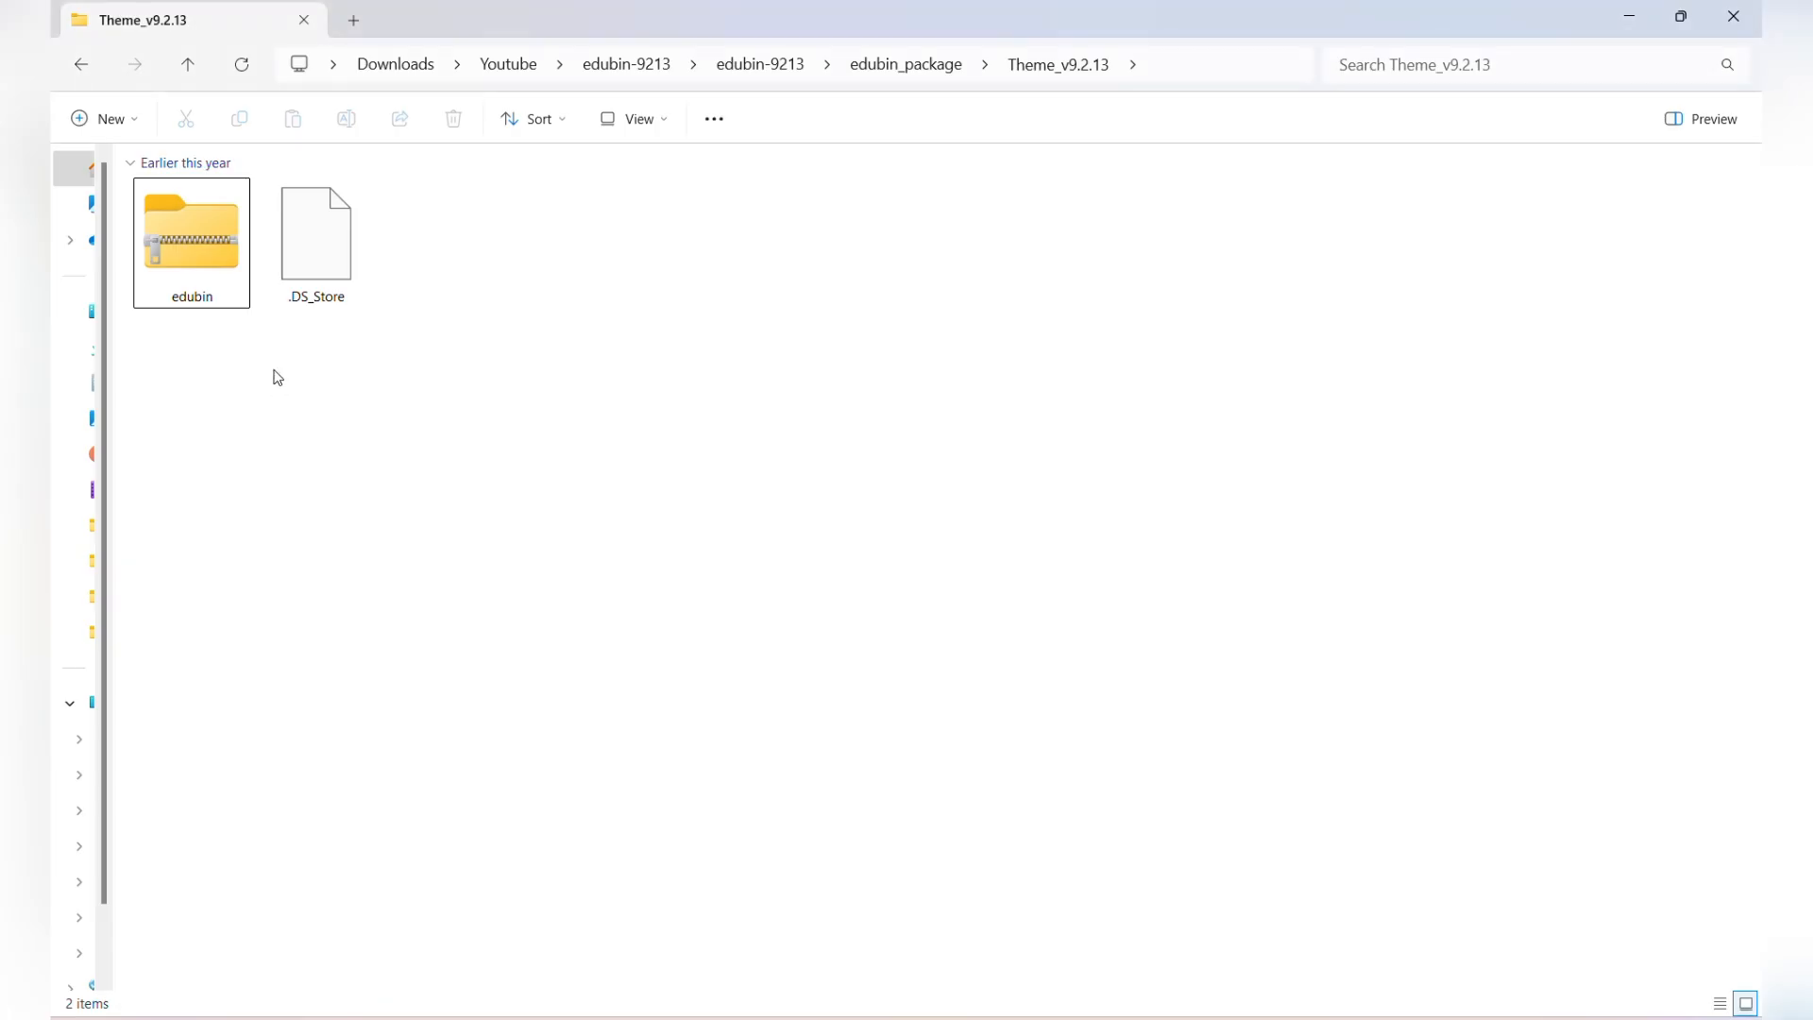
{"action": "left_click_drag", "start_coordinate": [200, 229], "coordinate": [854, 374]}
{"action": "key", "text": "alt+Tab"}
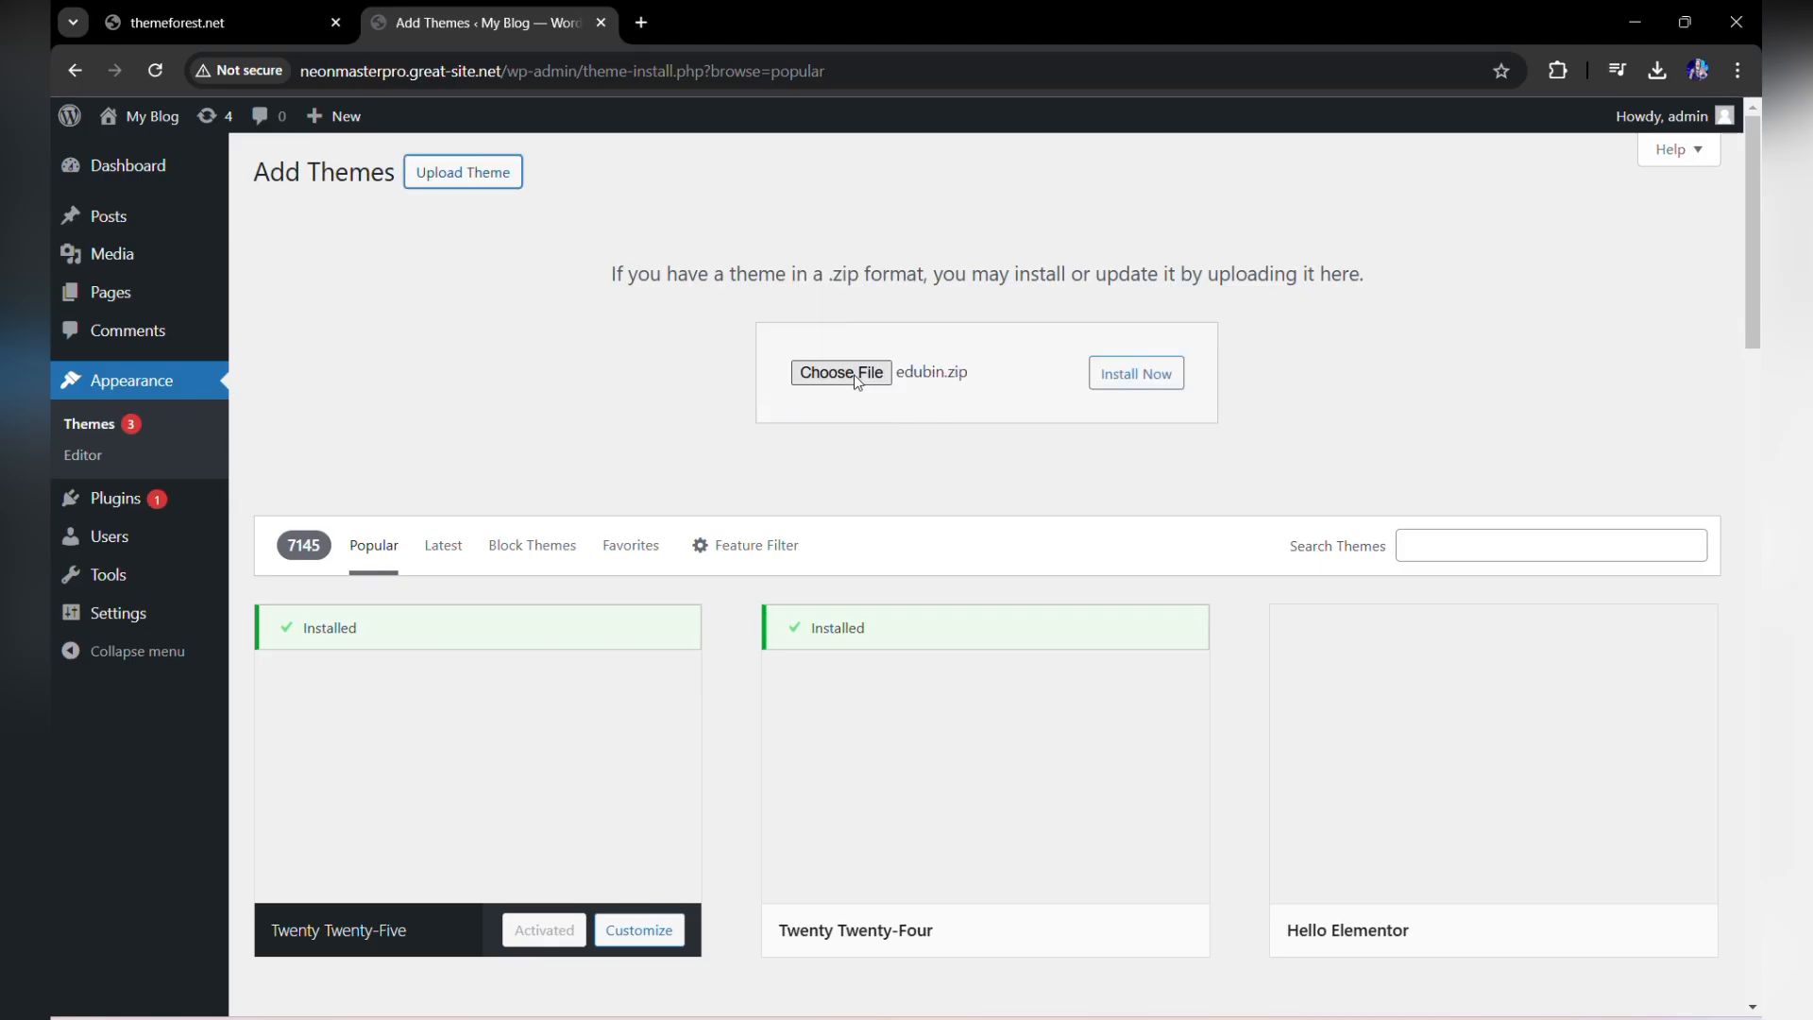
{"action": "left_click", "coordinate": [1152, 370]}
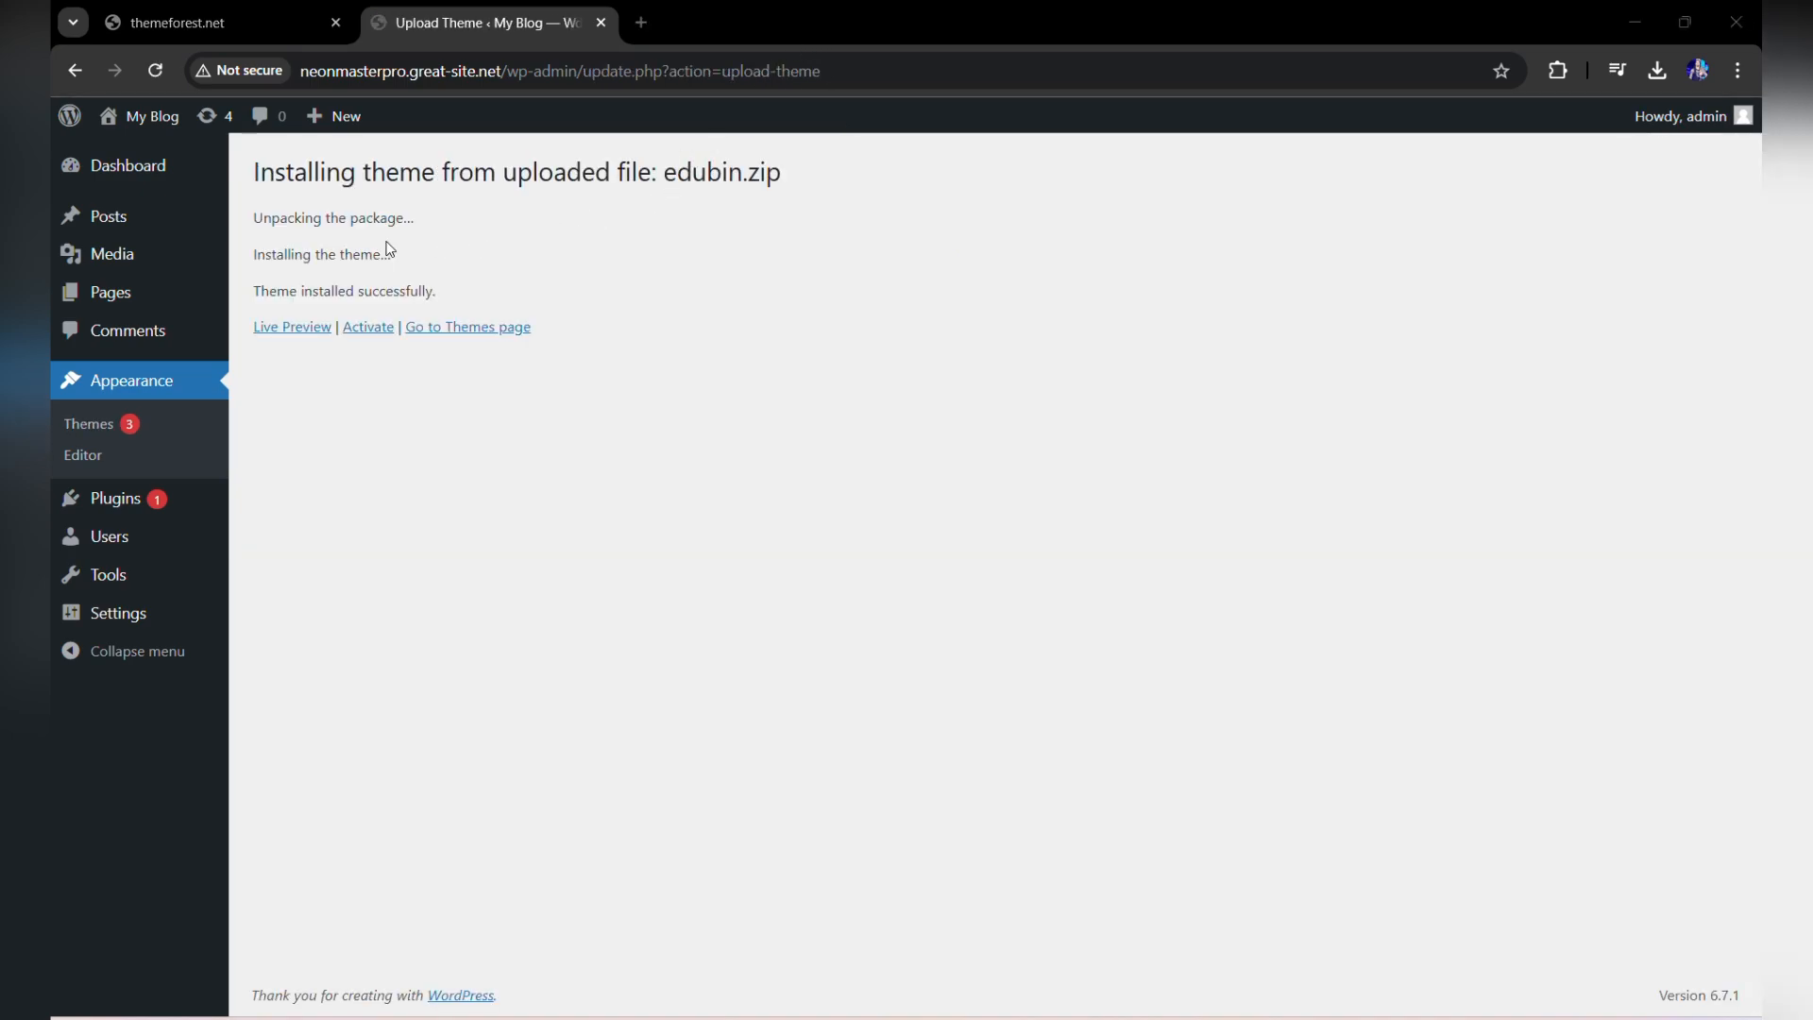
Activate the installed Edubin theme and leave its setup wizard for the wp-admin dashboard.
{"action": "left_click_drag", "start_coordinate": [255, 290], "coordinate": [435, 285]}
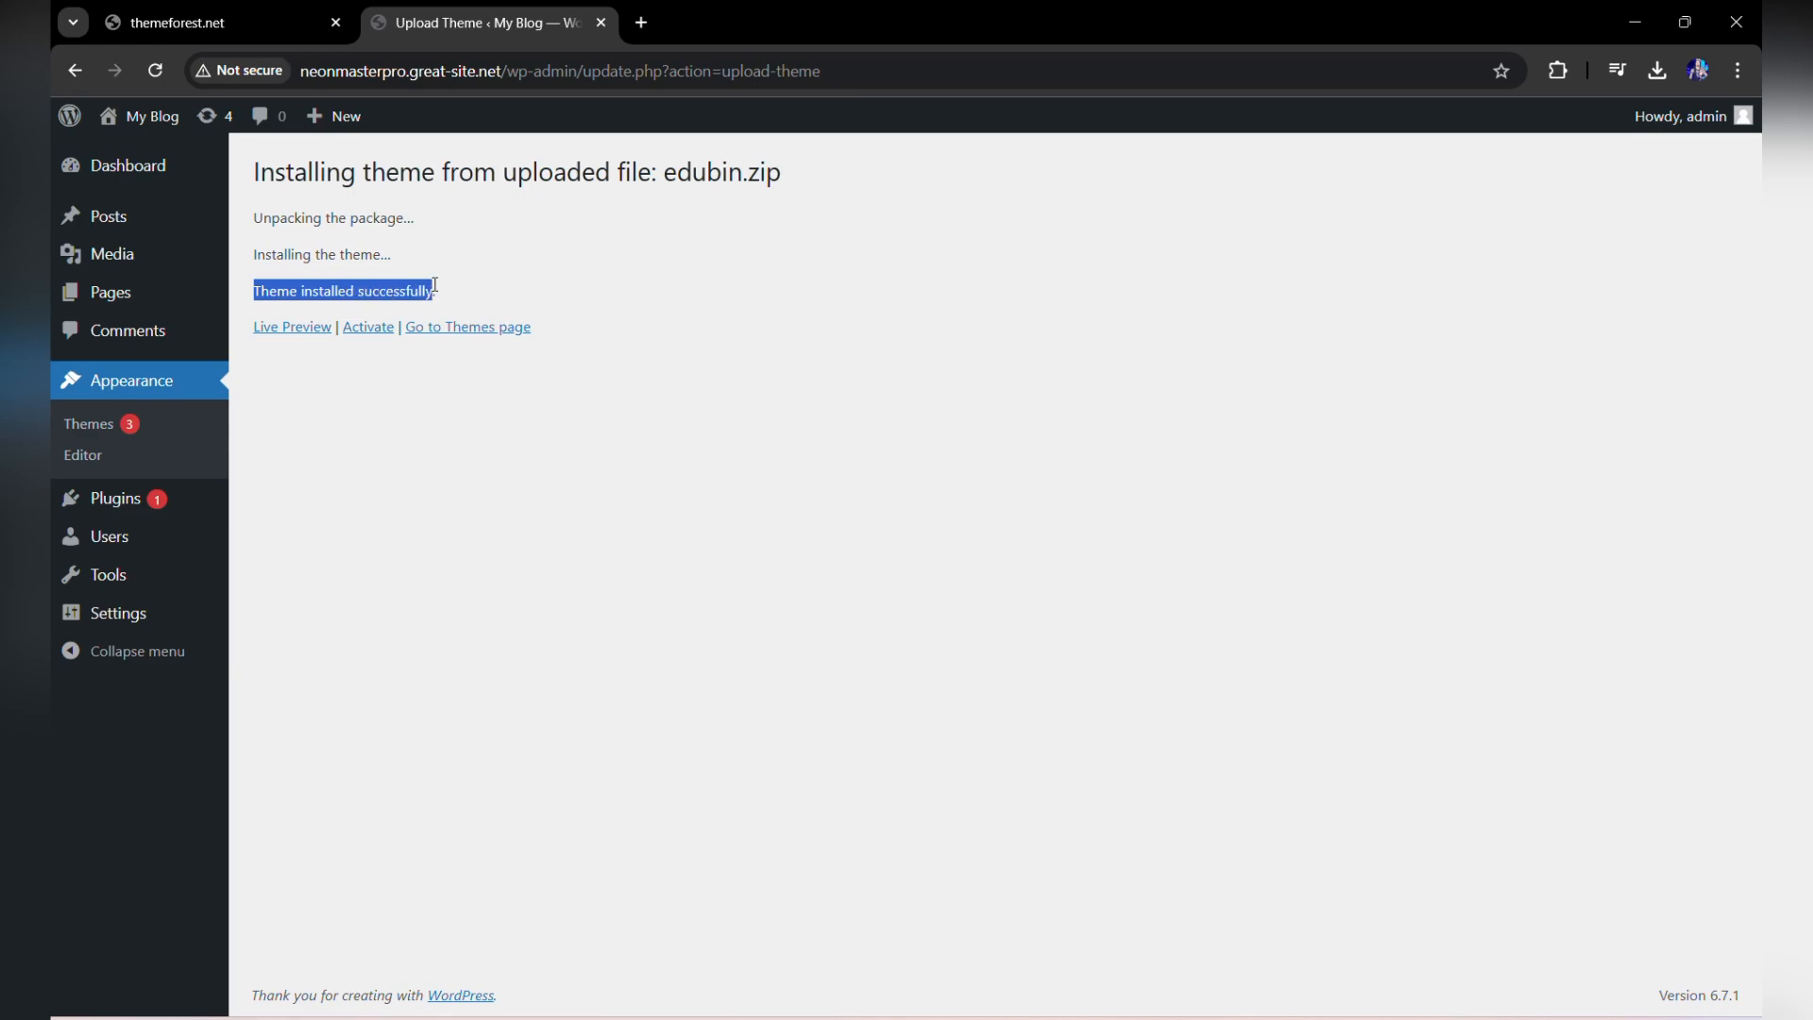
{"action": "left_click", "coordinate": [376, 329]}
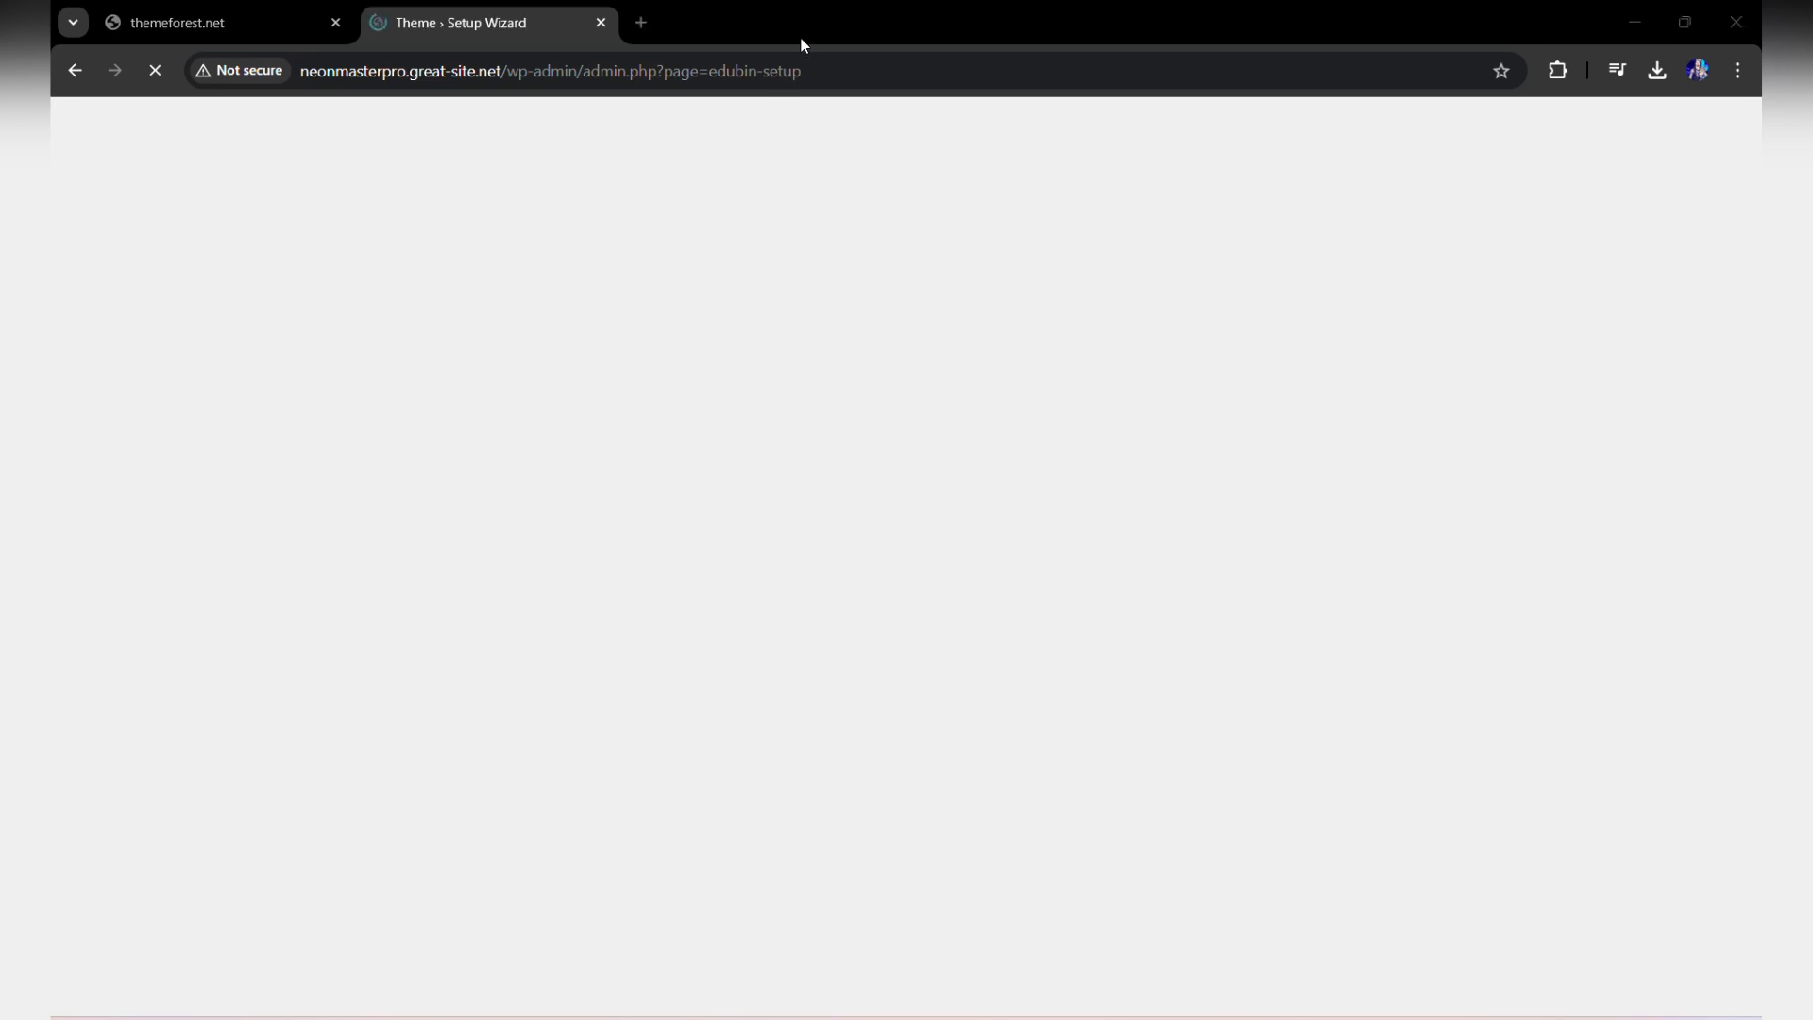
{"action": "left_click_drag", "start_coordinate": [583, 70], "coordinate": [813, 72]}
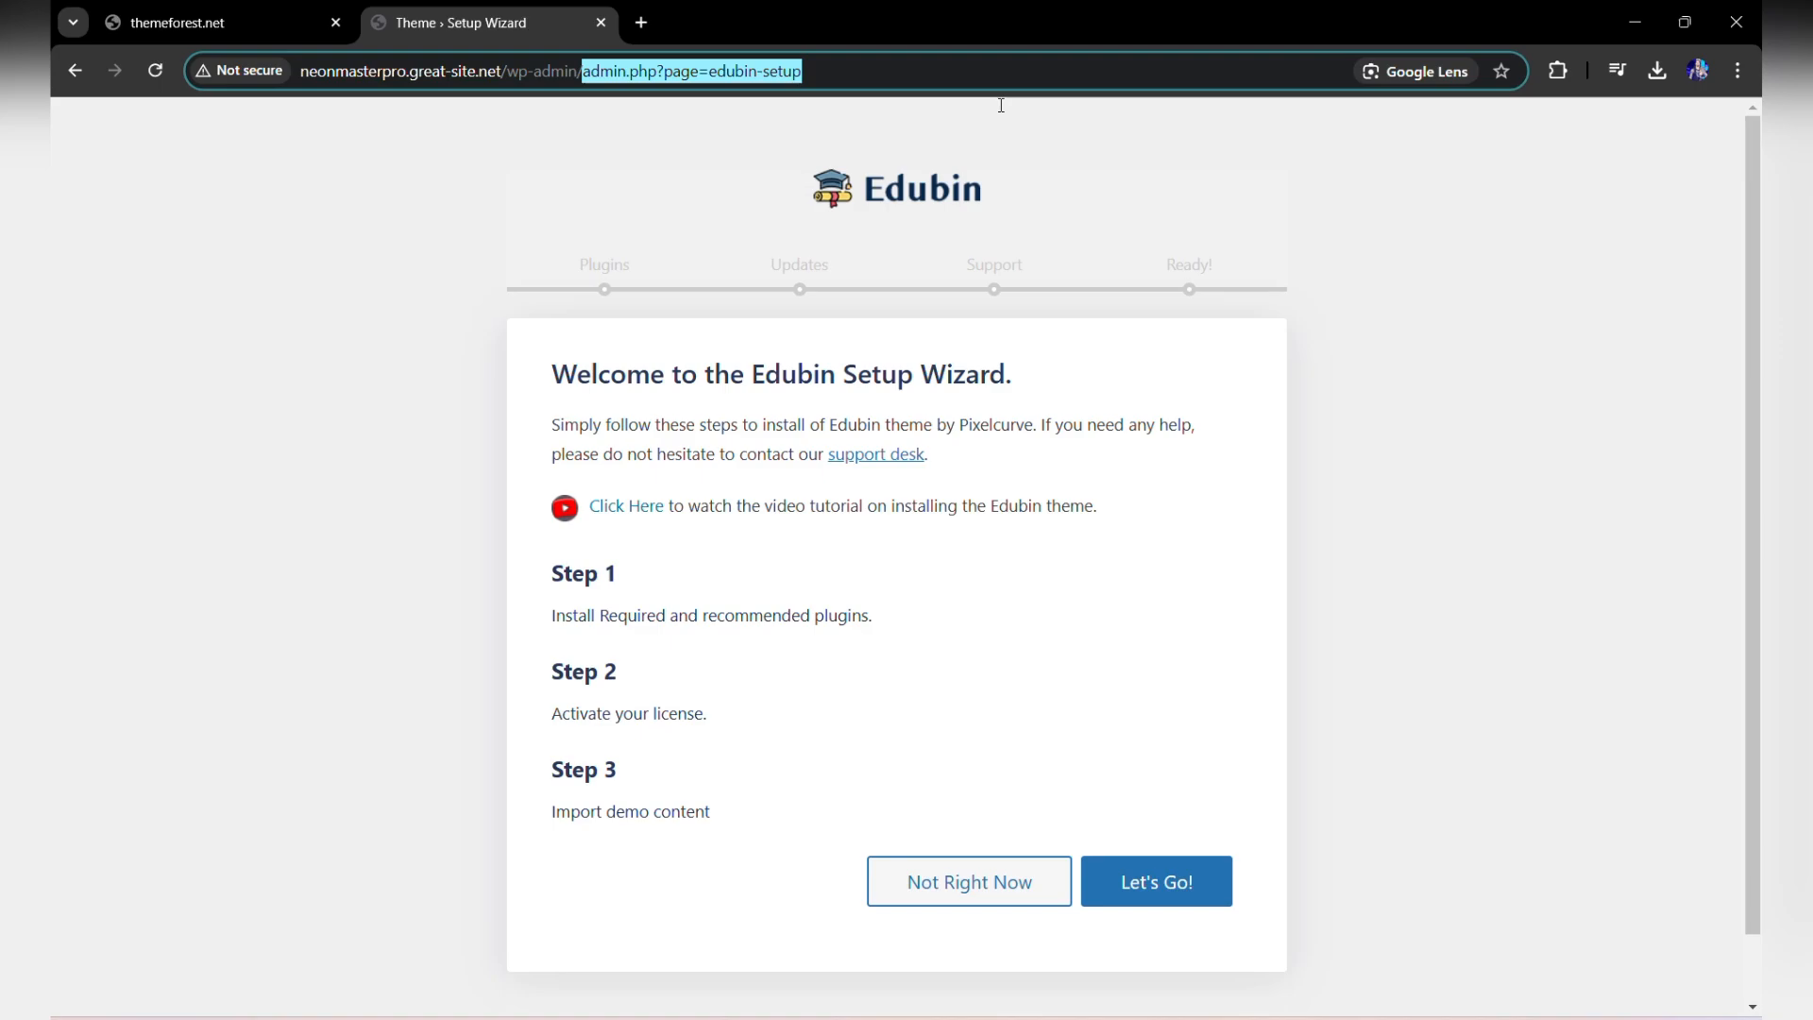
{"action": "key", "text": "BackSpace"}
{"action": "key", "text": "Return"}
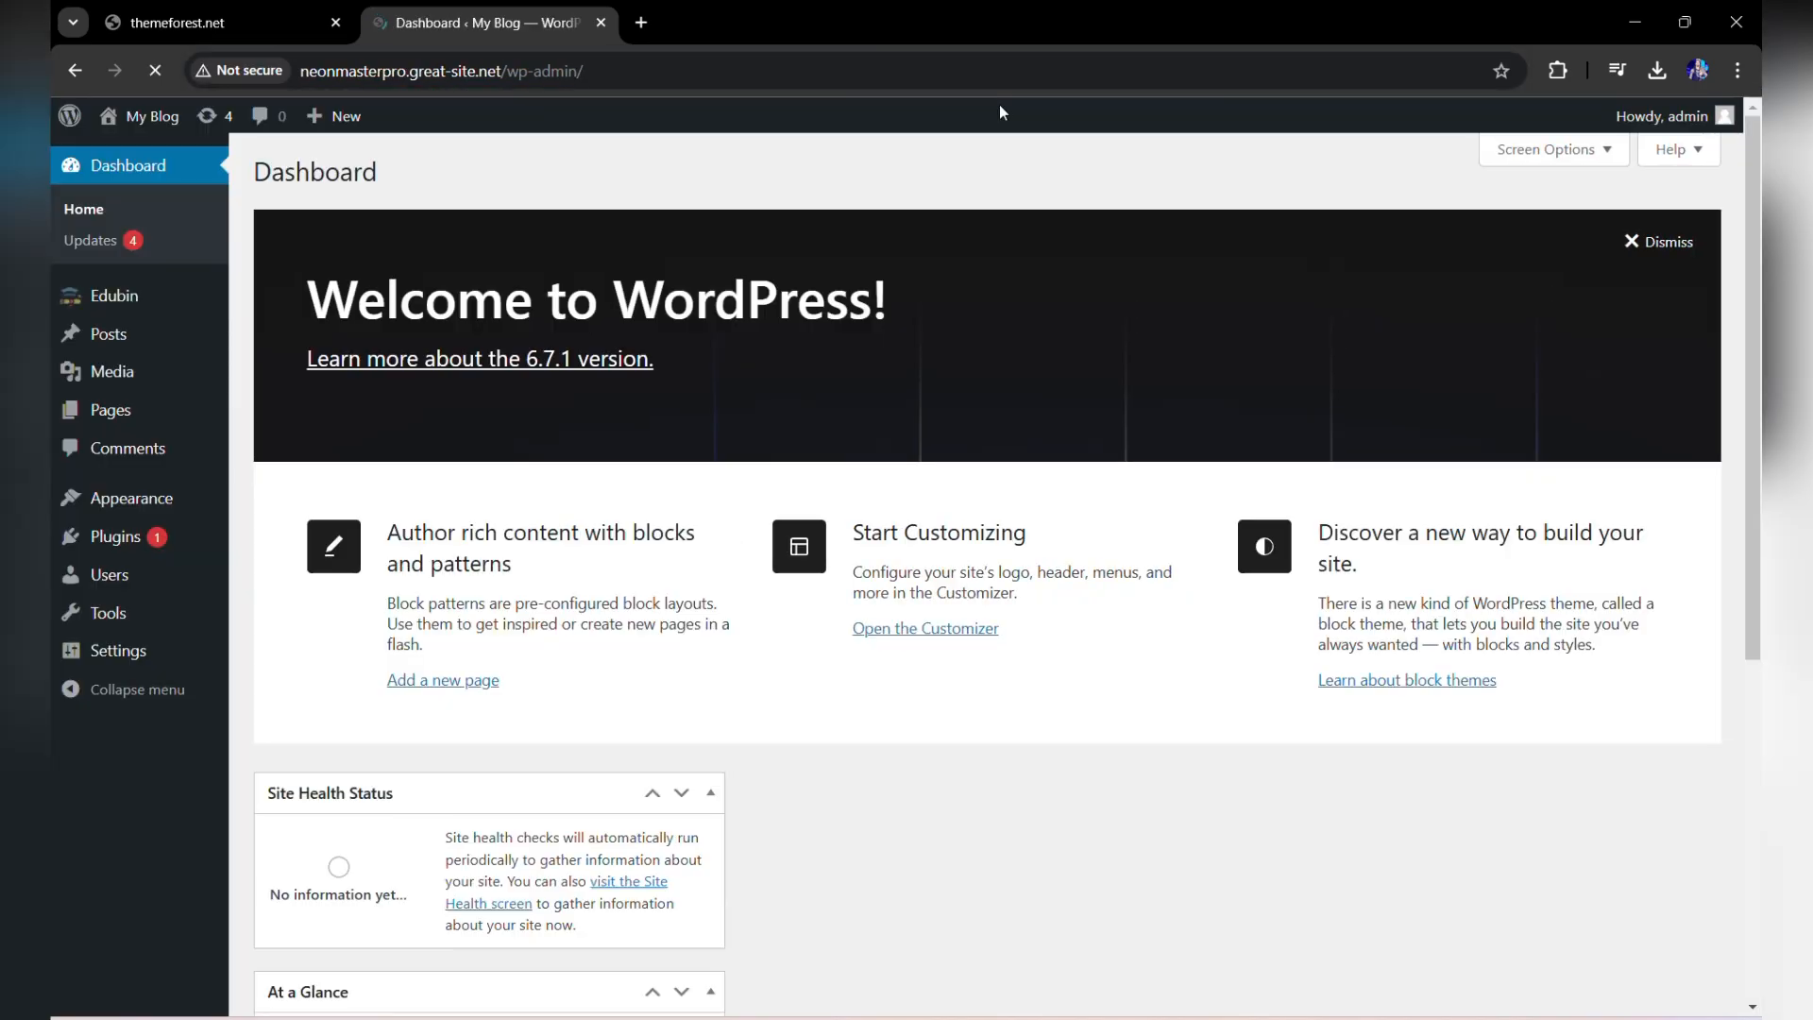
Install the Edubin Core plugin from the theme's list of required plugins still to install.
{"action": "mouse_move", "coordinate": [134, 308]}
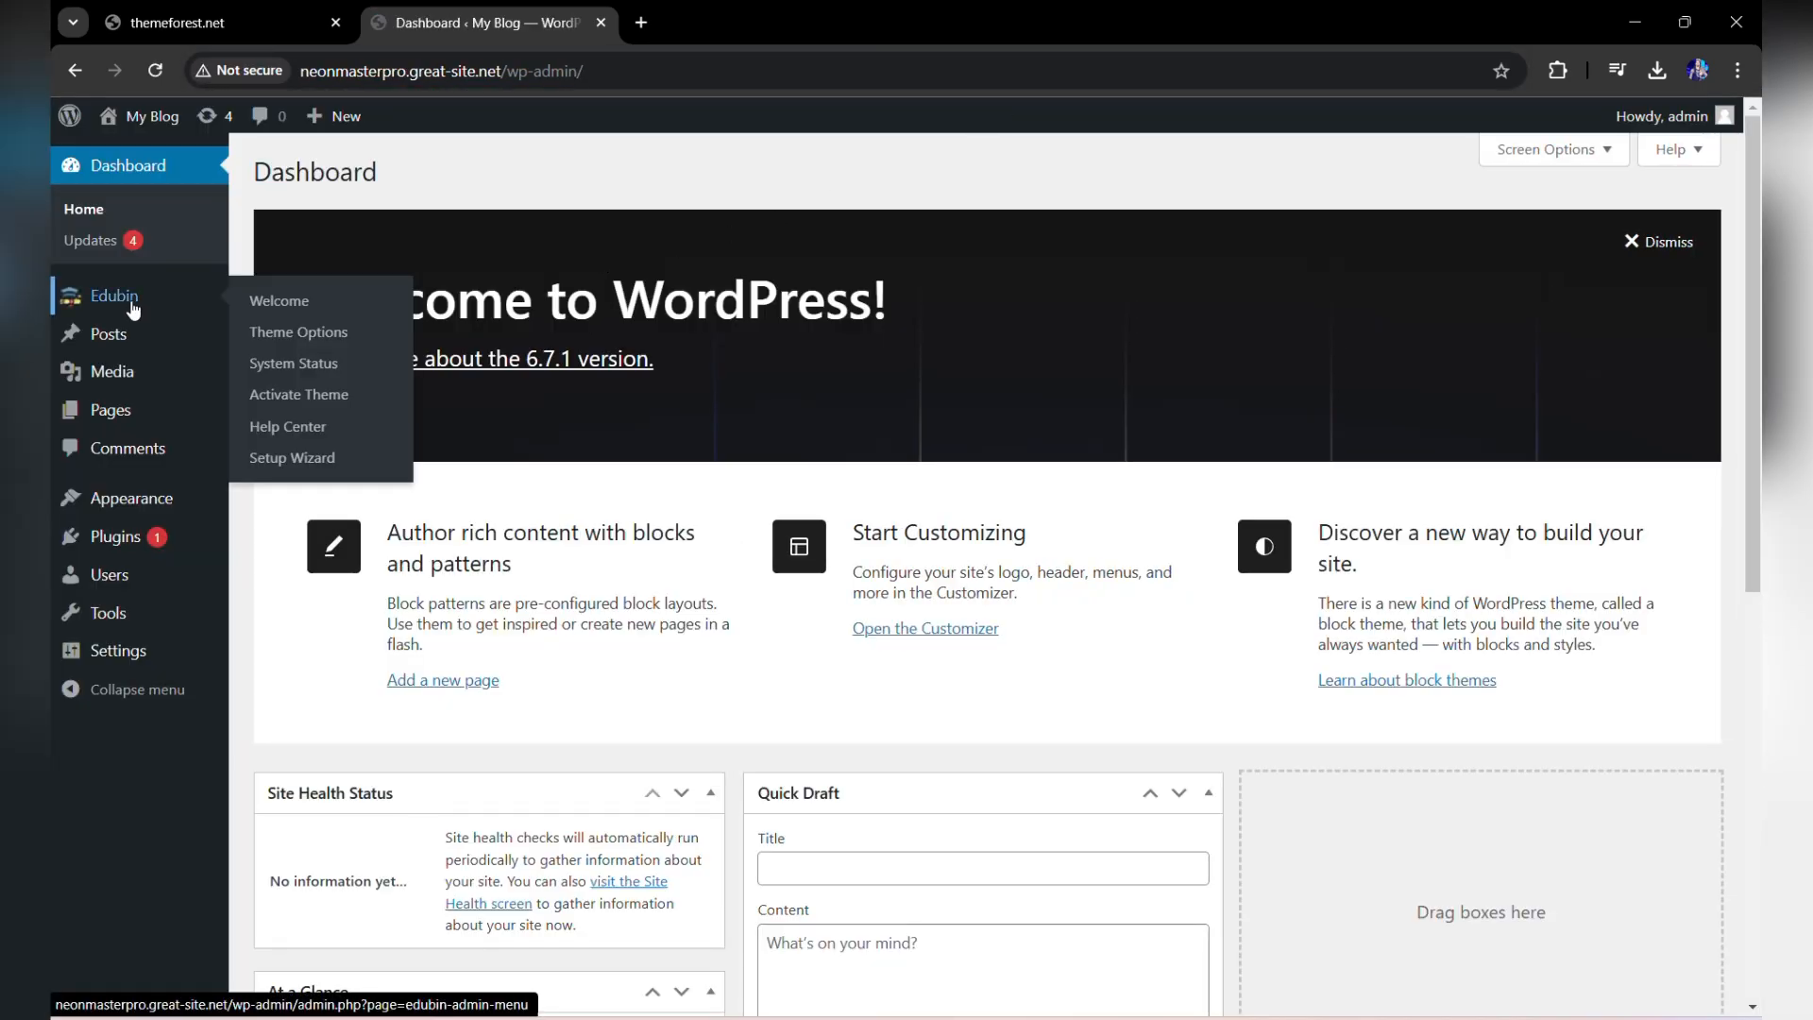
{"action": "mouse_move", "coordinate": [122, 498]}
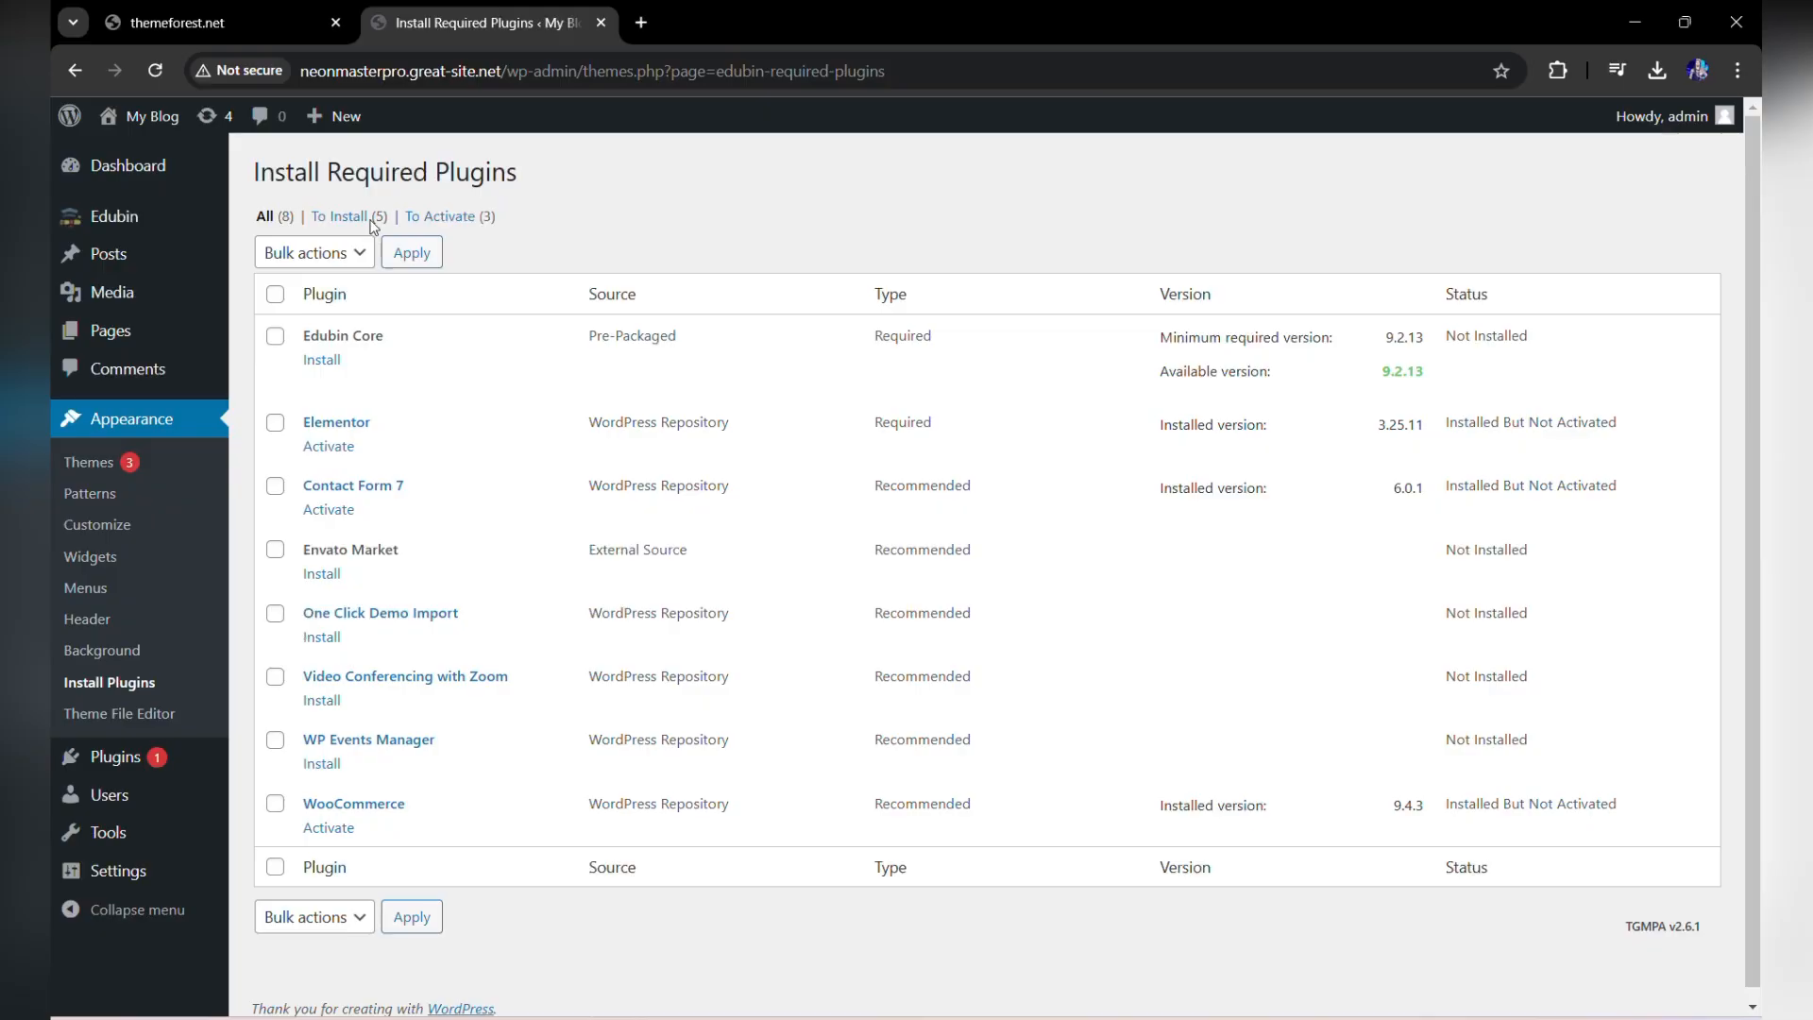
{"action": "left_click", "coordinate": [371, 225]}
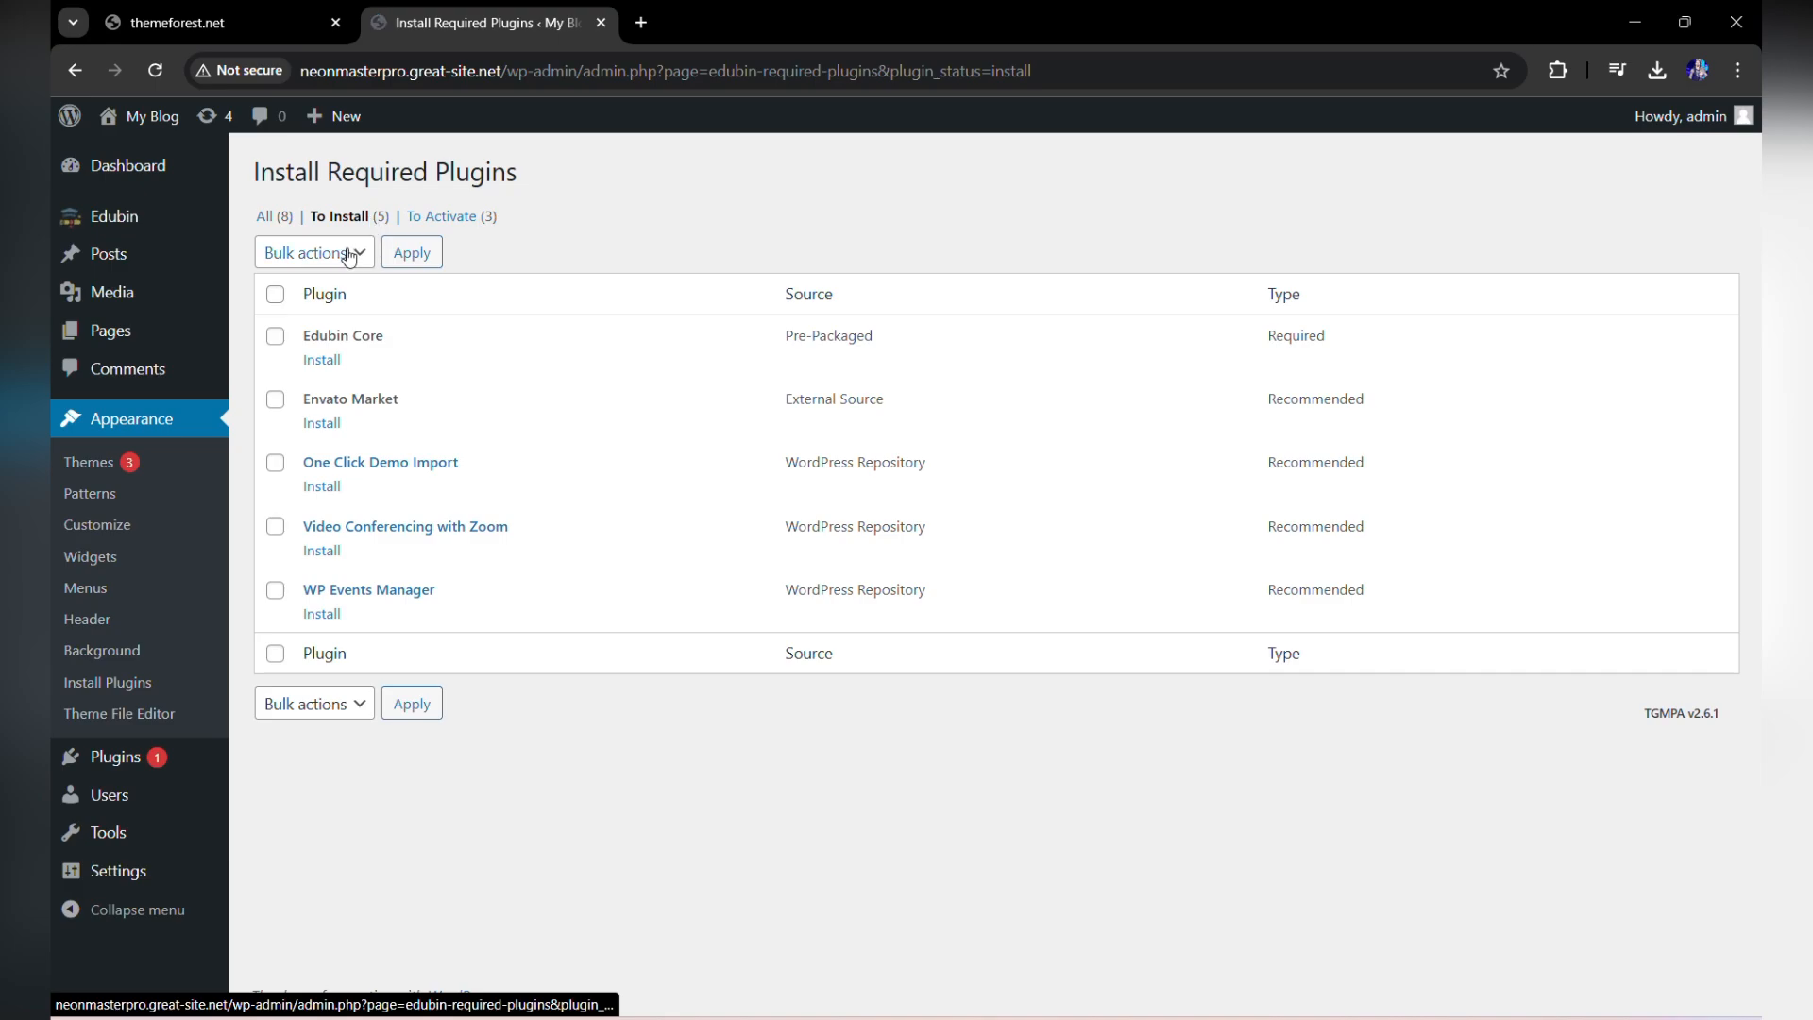
{"action": "left_click", "coordinate": [328, 363]}
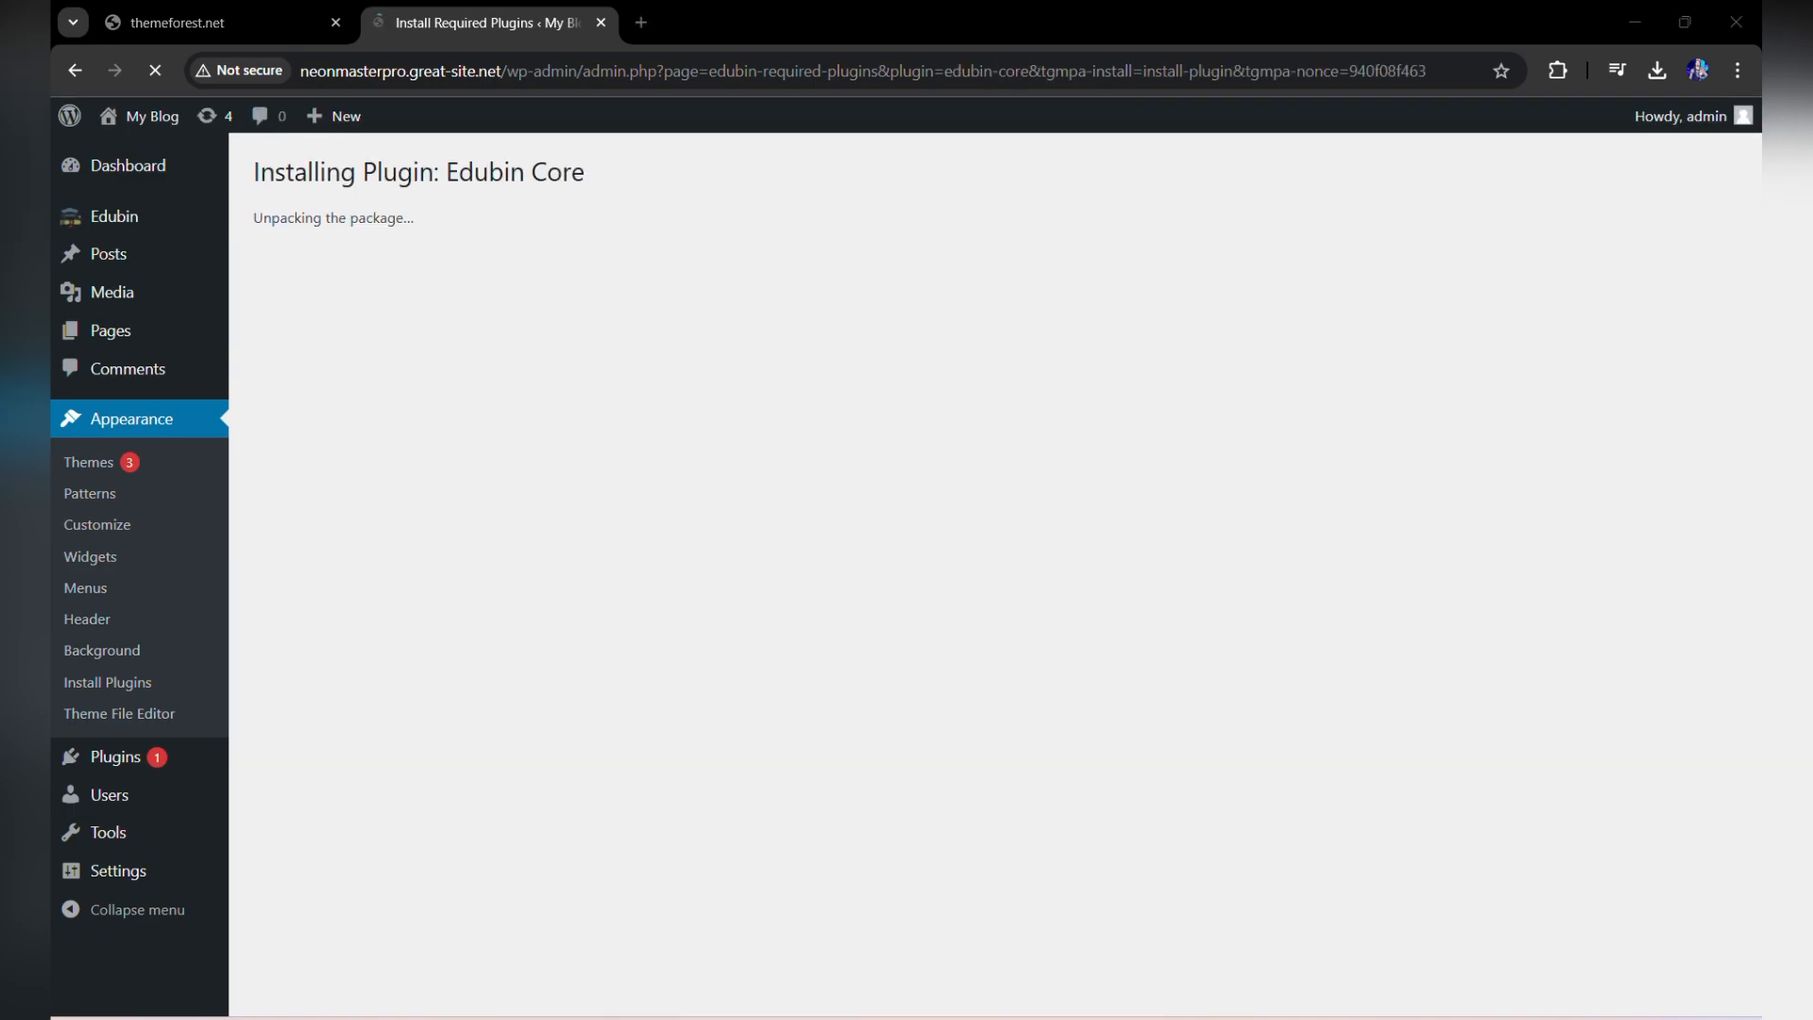
Switch to File Explorer and look at the edubin-core archive in the Plugins folder of edubin_package, displayed as large icons.
{"action": "left_click", "coordinate": [826, 959]}
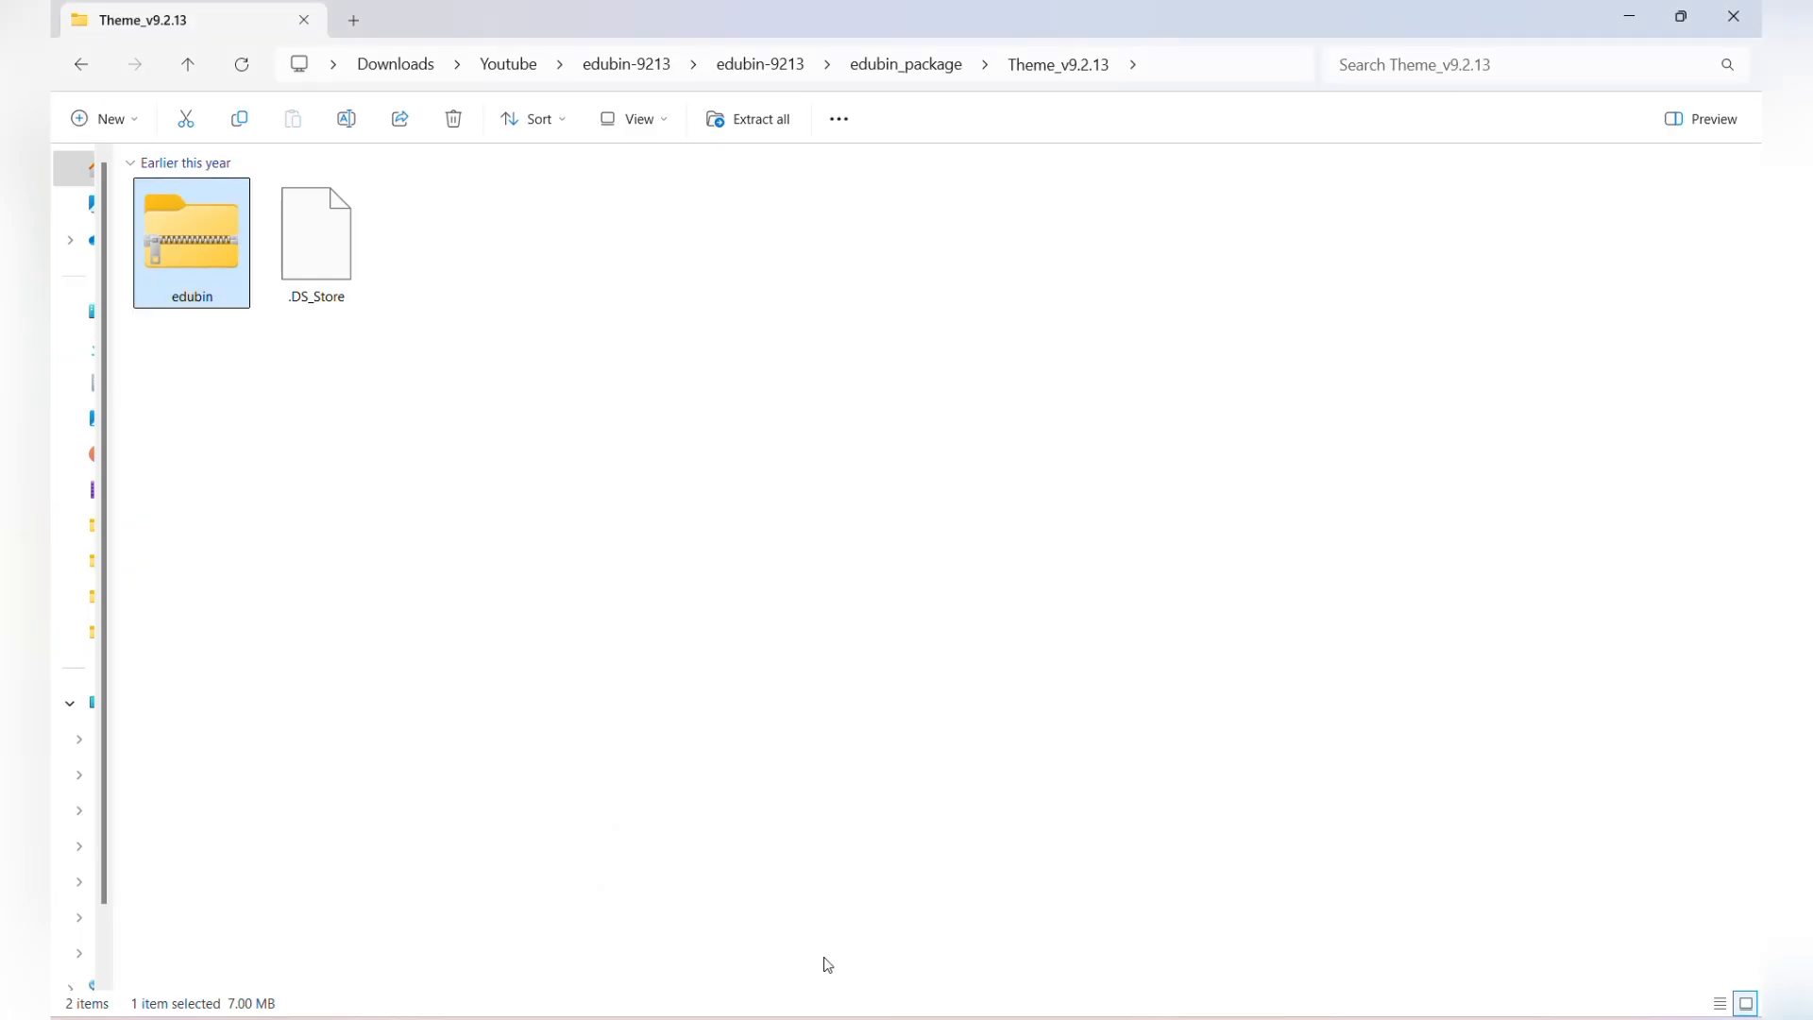
{"action": "left_click", "coordinate": [193, 65]}
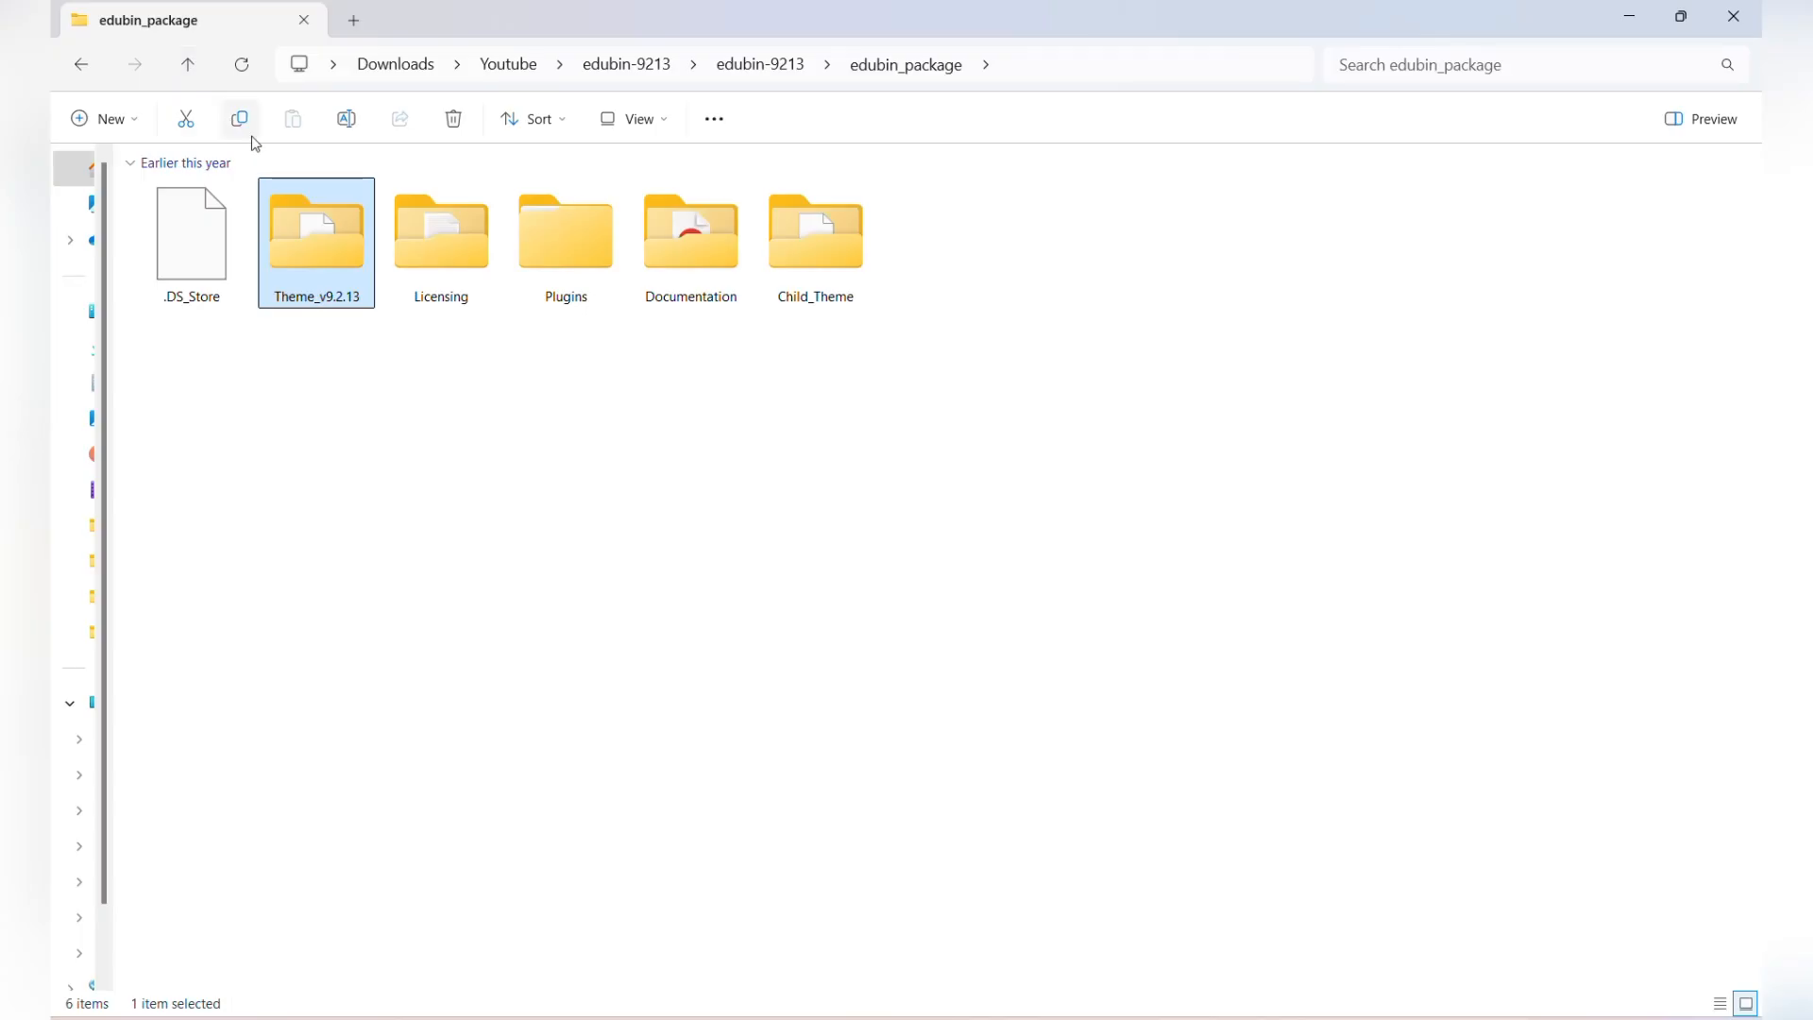
{"action": "double_click", "coordinate": [590, 232]}
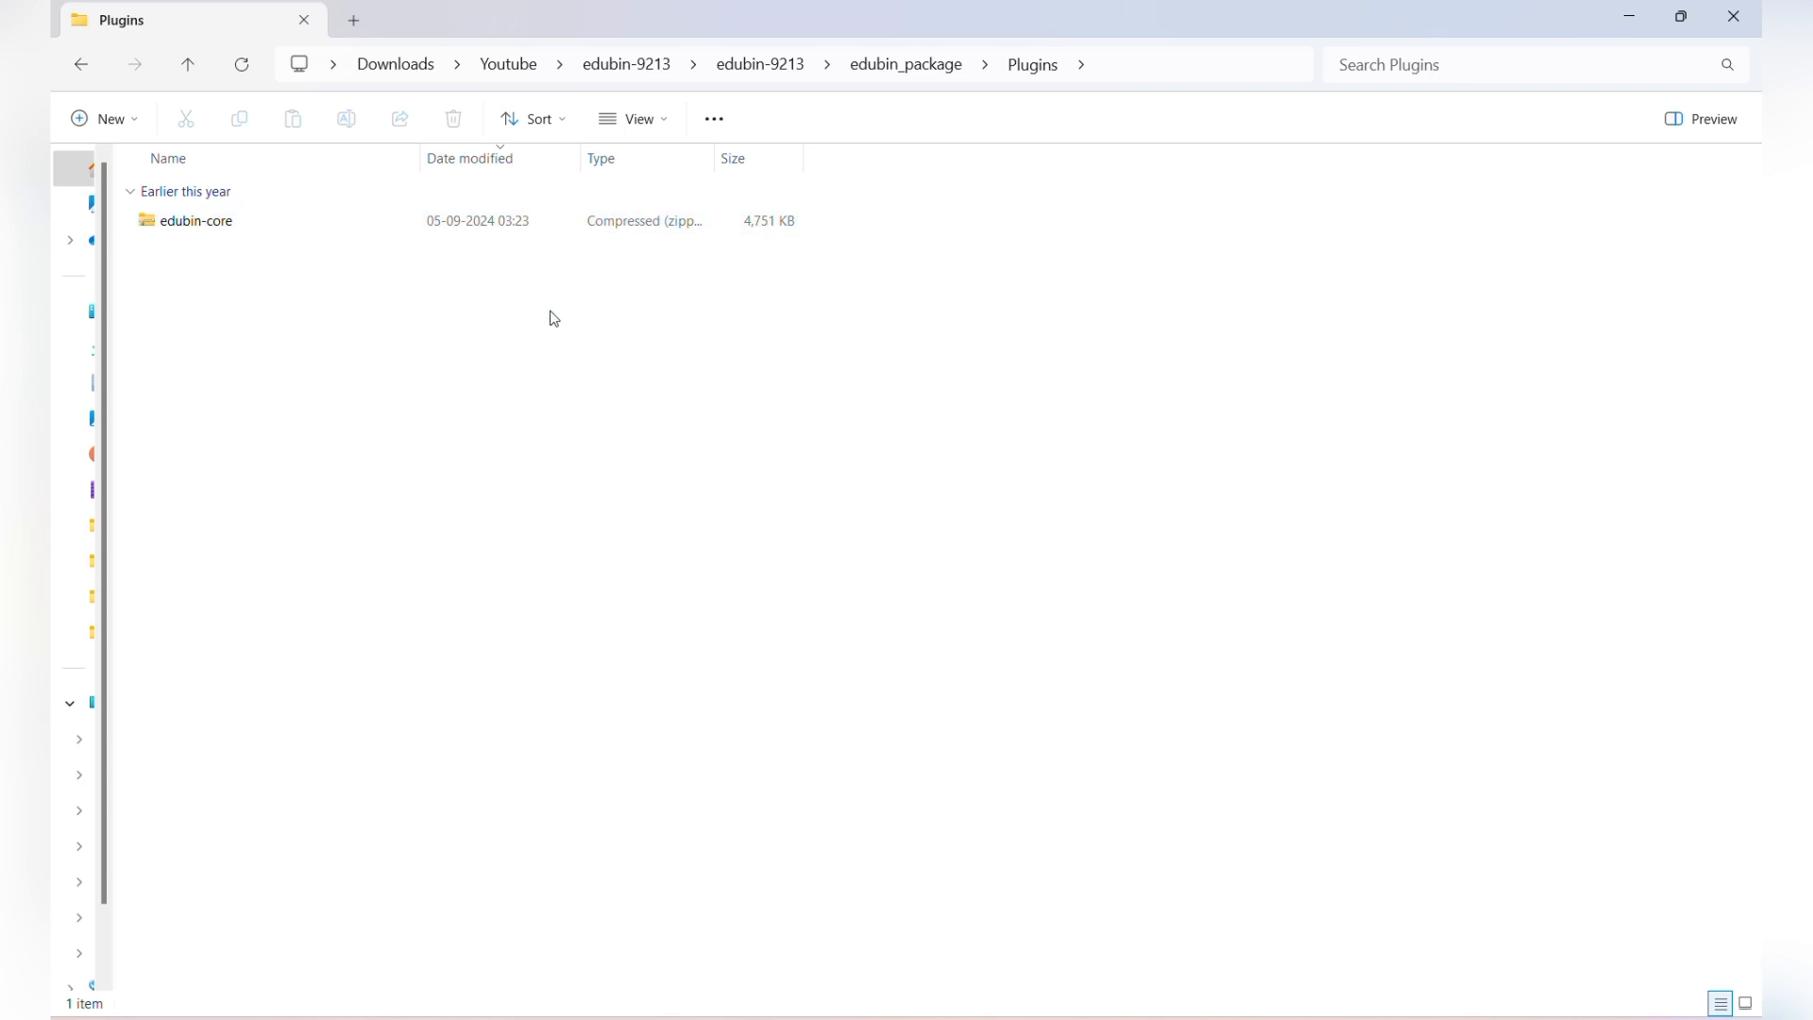
{"action": "key", "text": "ctrl+shift+2"}
{"action": "left_click_drag", "start_coordinate": [183, 241], "coordinate": [295, 289]}
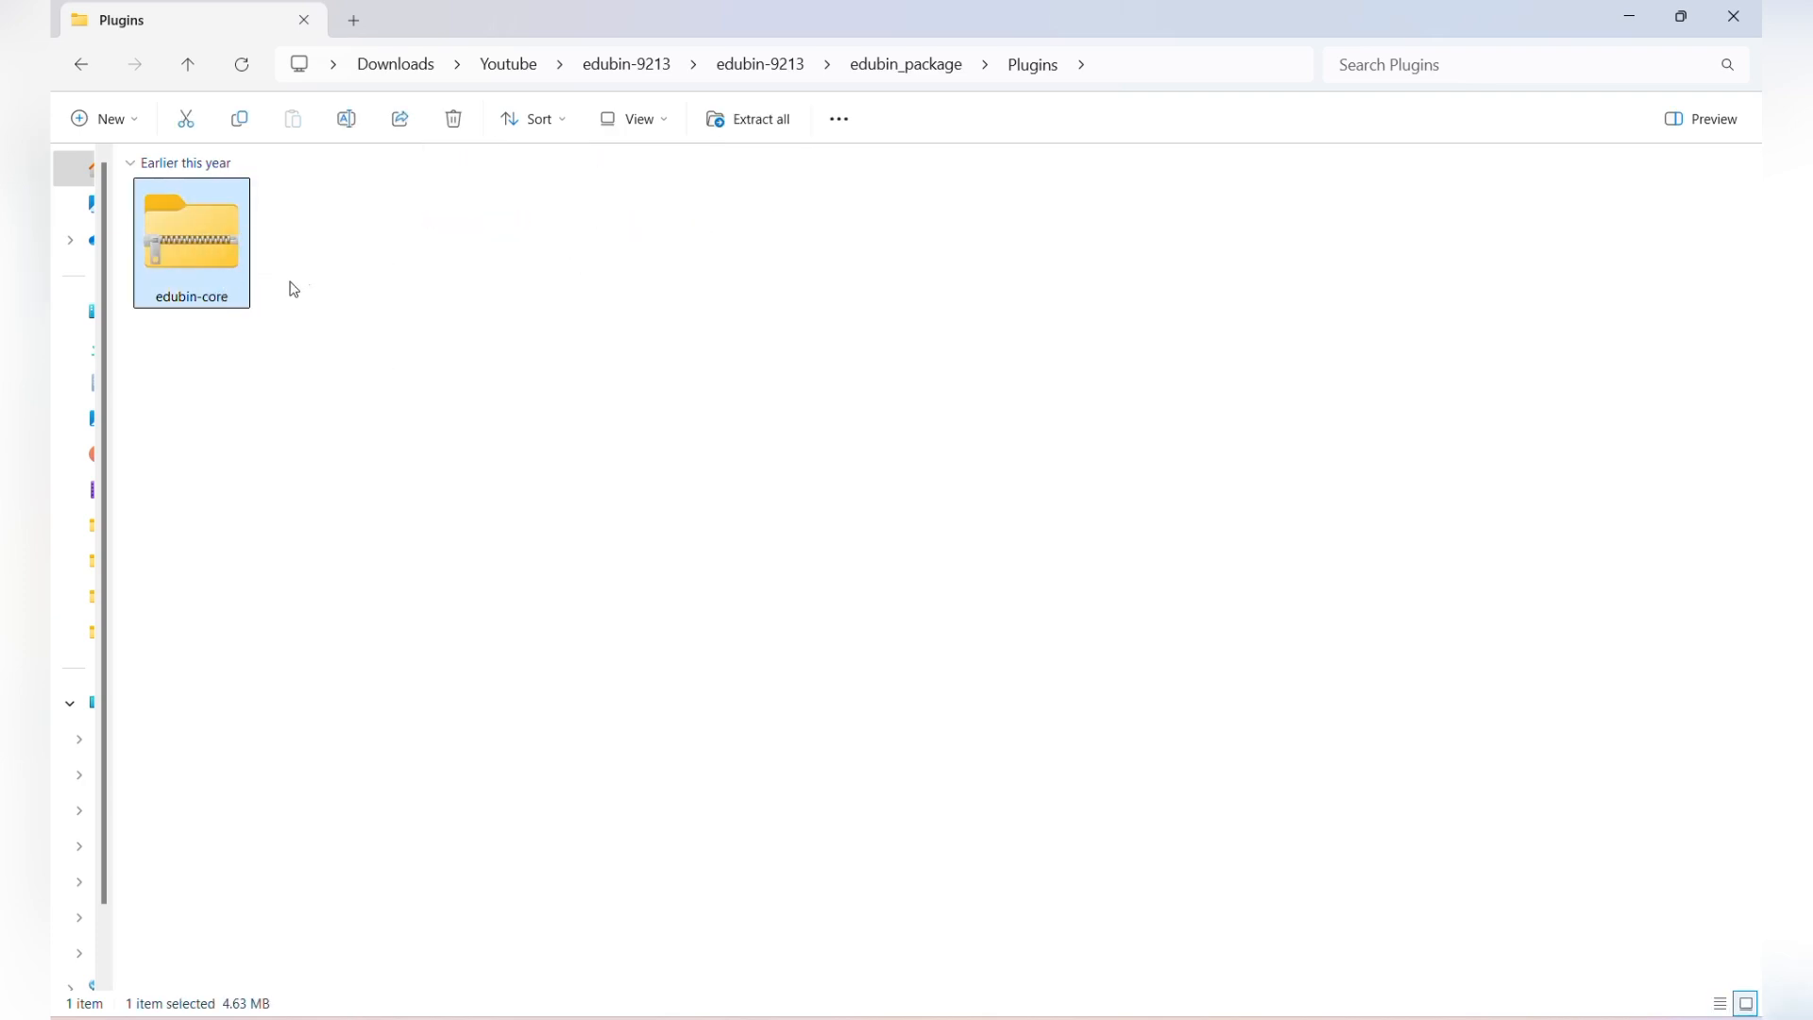
{"action": "left_click", "coordinate": [319, 294]}
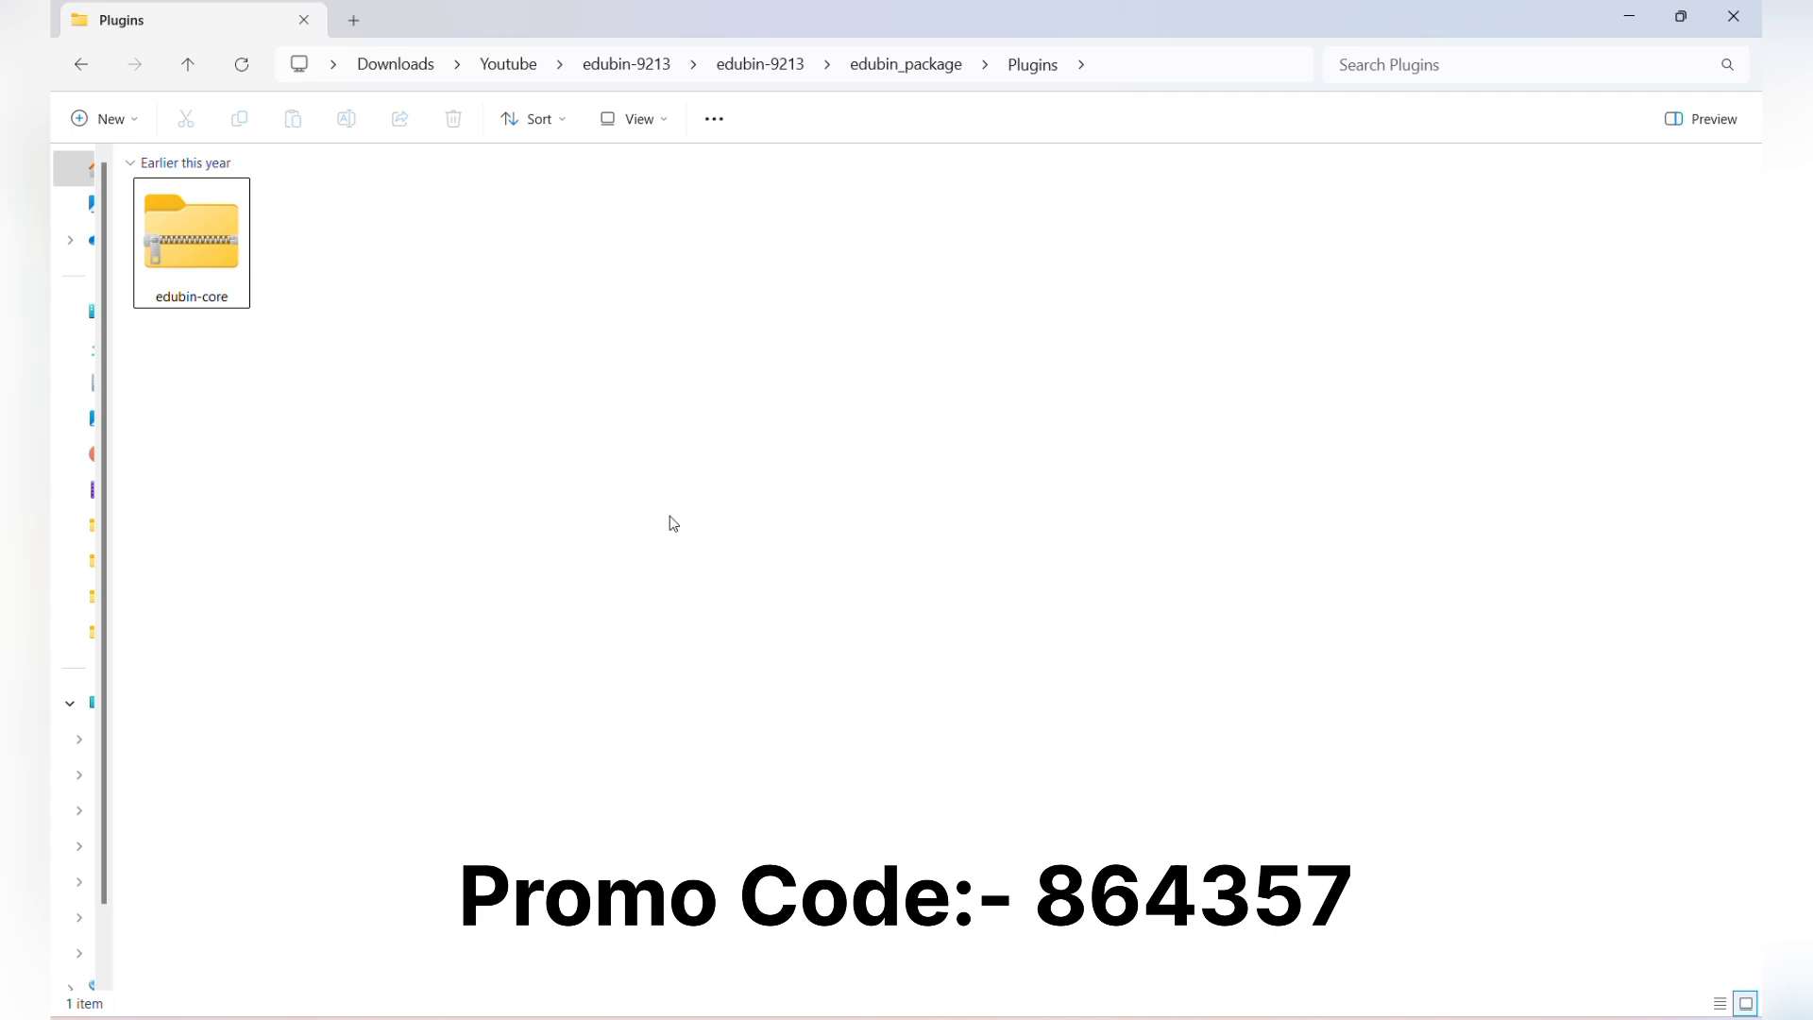
{"action": "key", "text": "alt+Tab"}
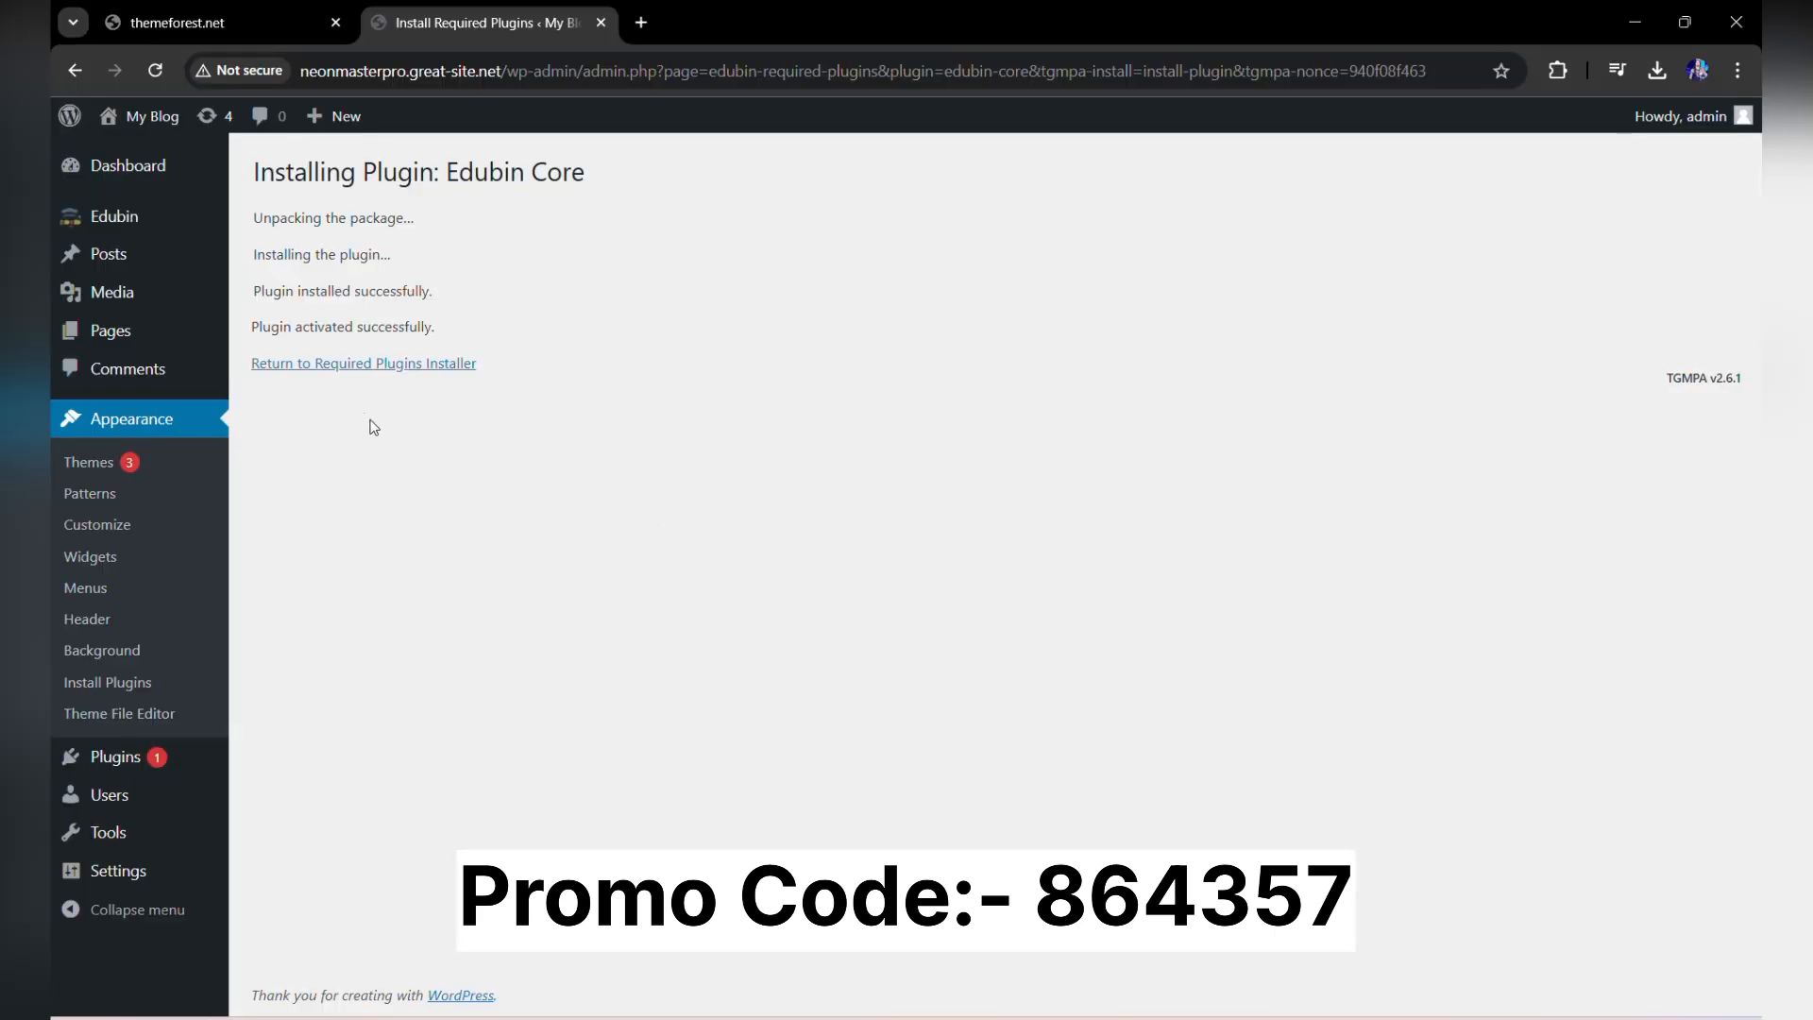
Return to the required plugins still to install and install Envato Market.
{"action": "left_click", "coordinate": [323, 363]}
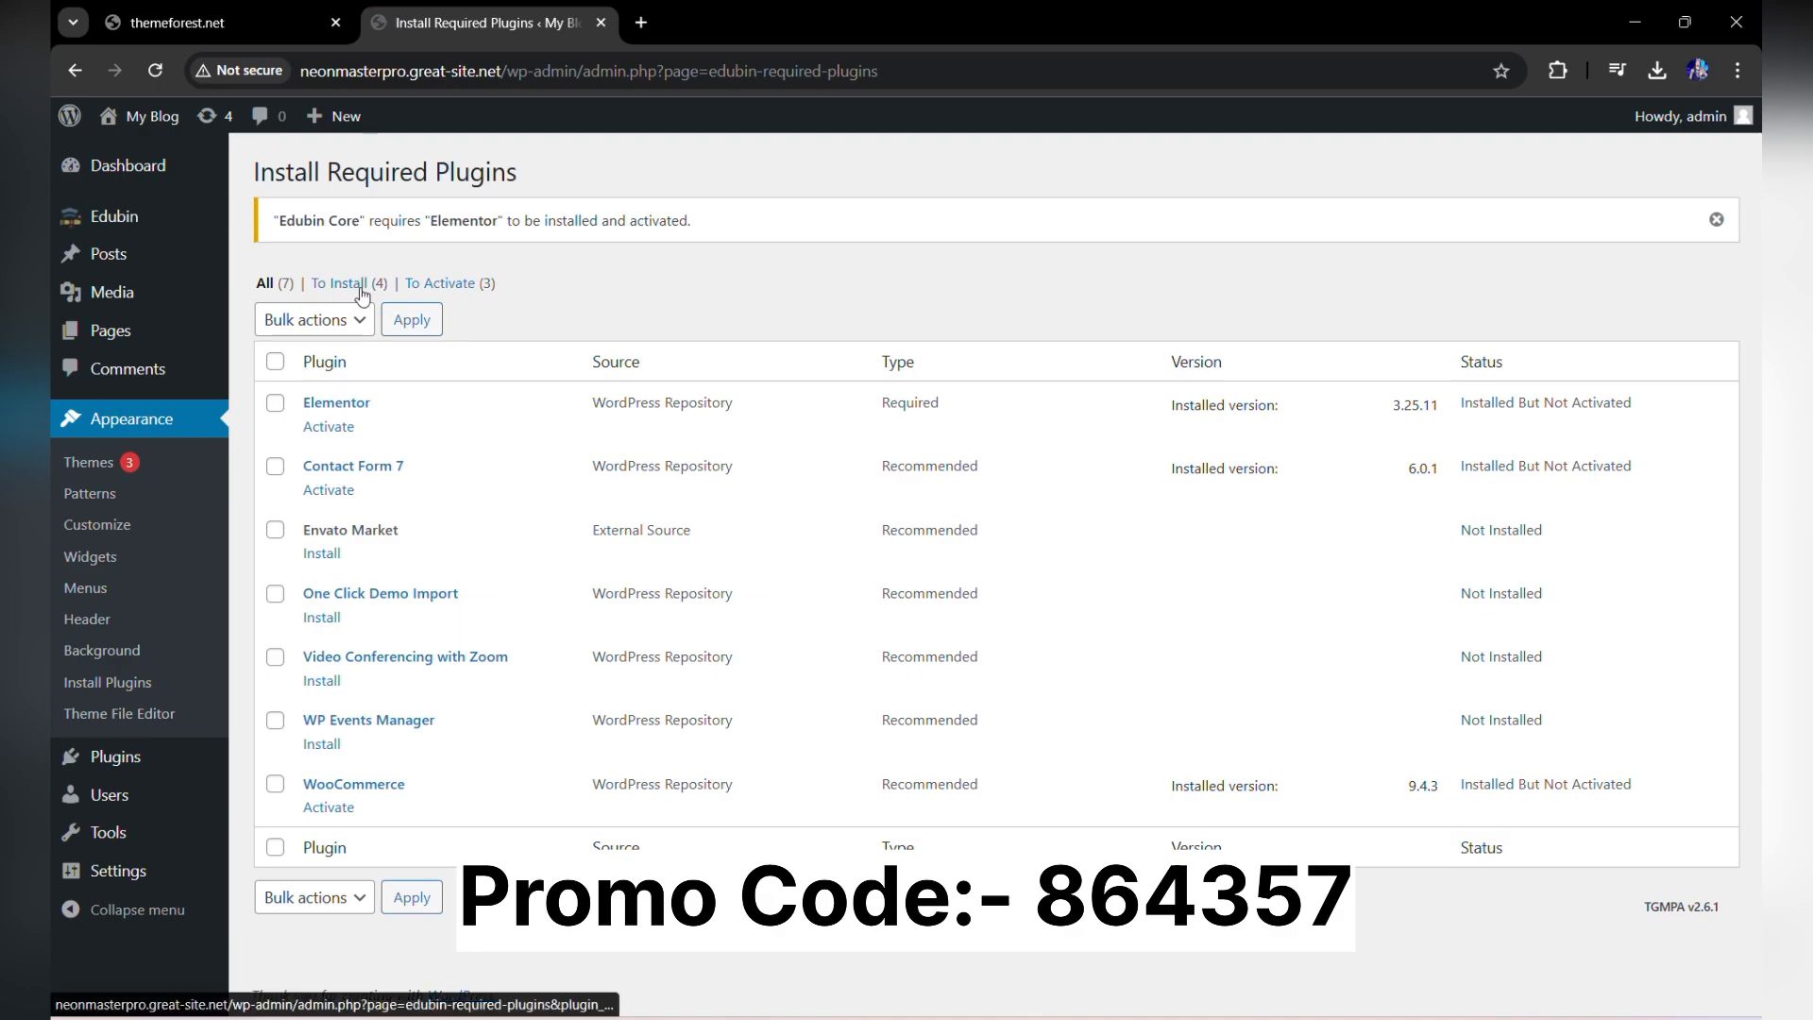
{"action": "left_click", "coordinate": [362, 283]}
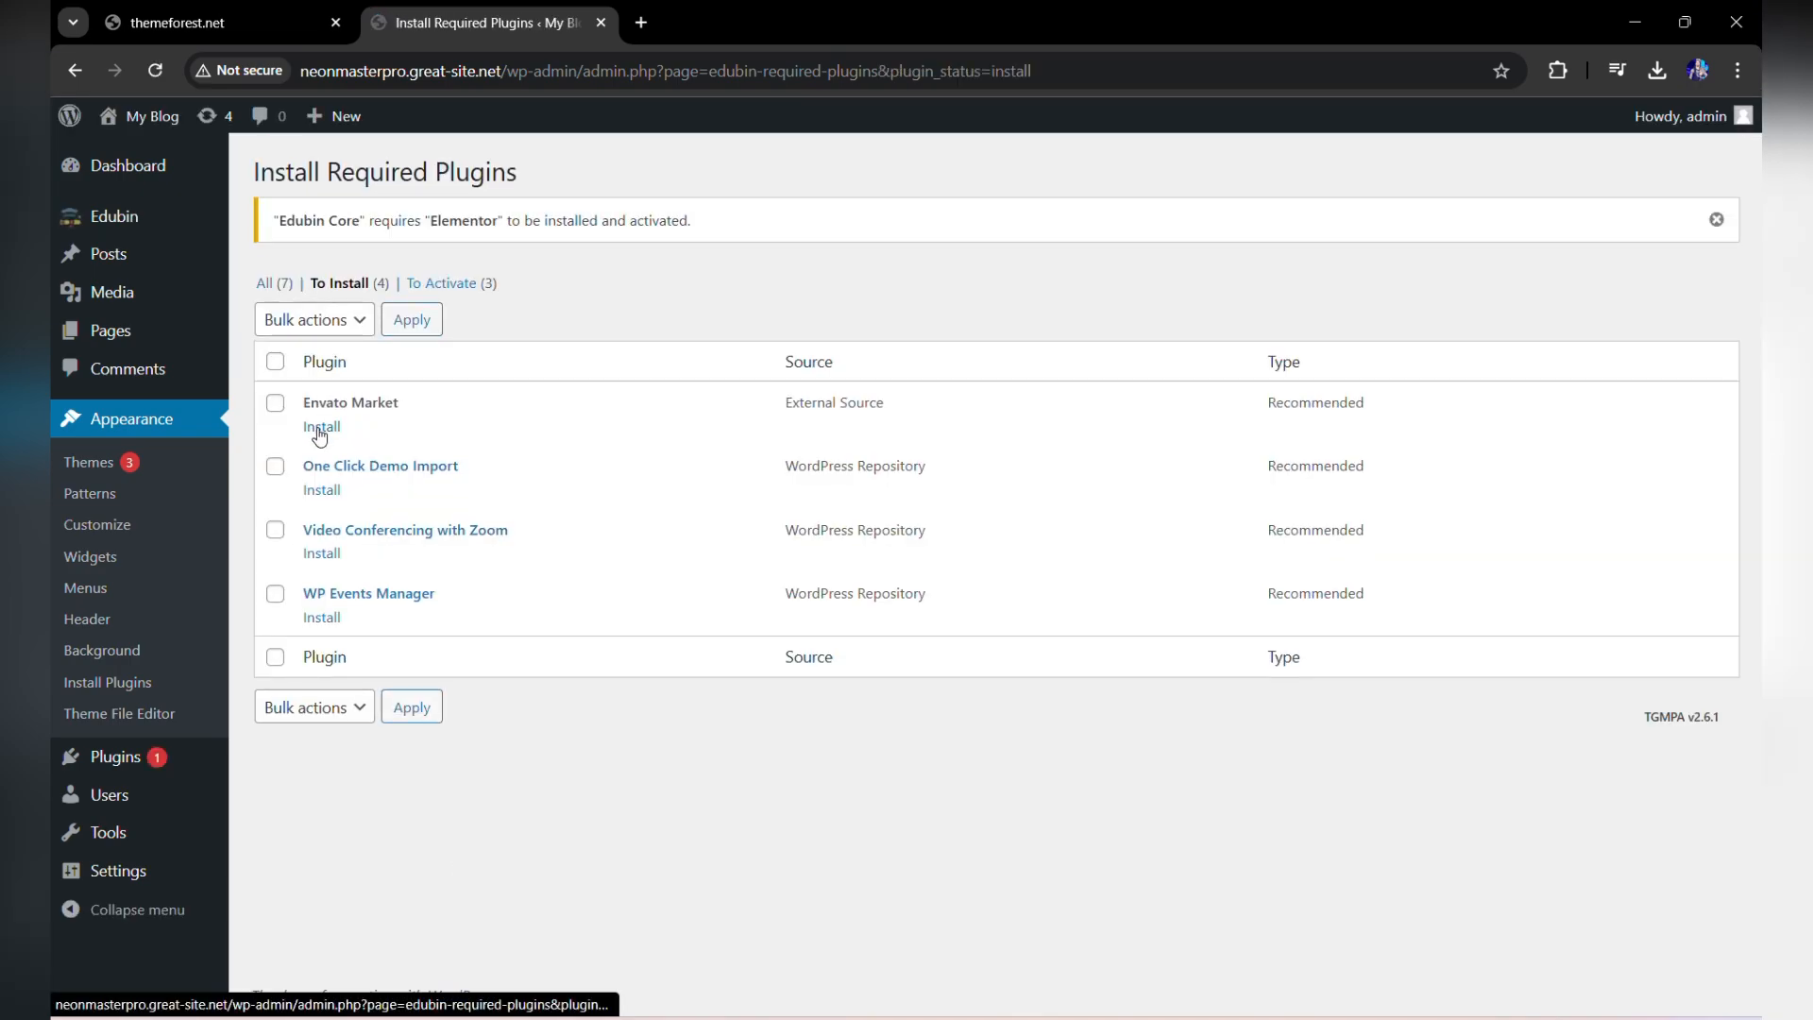
{"action": "left_click", "coordinate": [319, 430]}
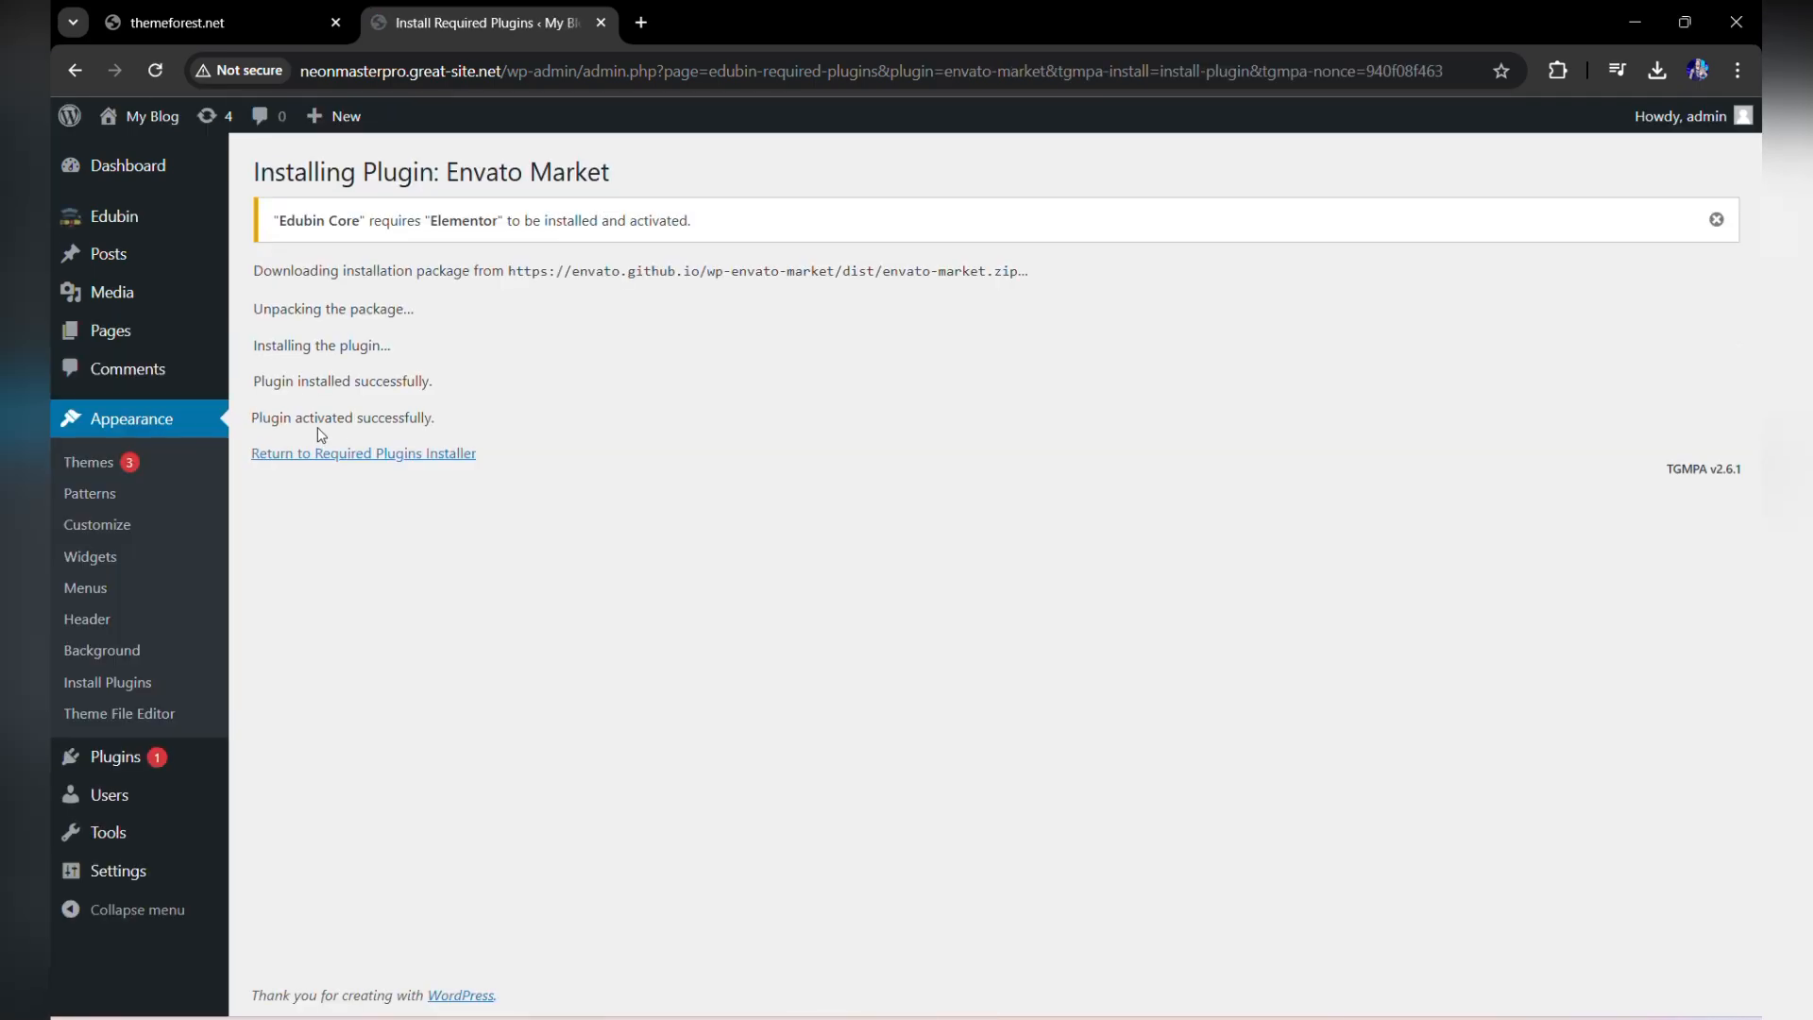
Go back to the uninstalled required plugins and install One Click Demo Import.
{"action": "left_click", "coordinate": [333, 457]}
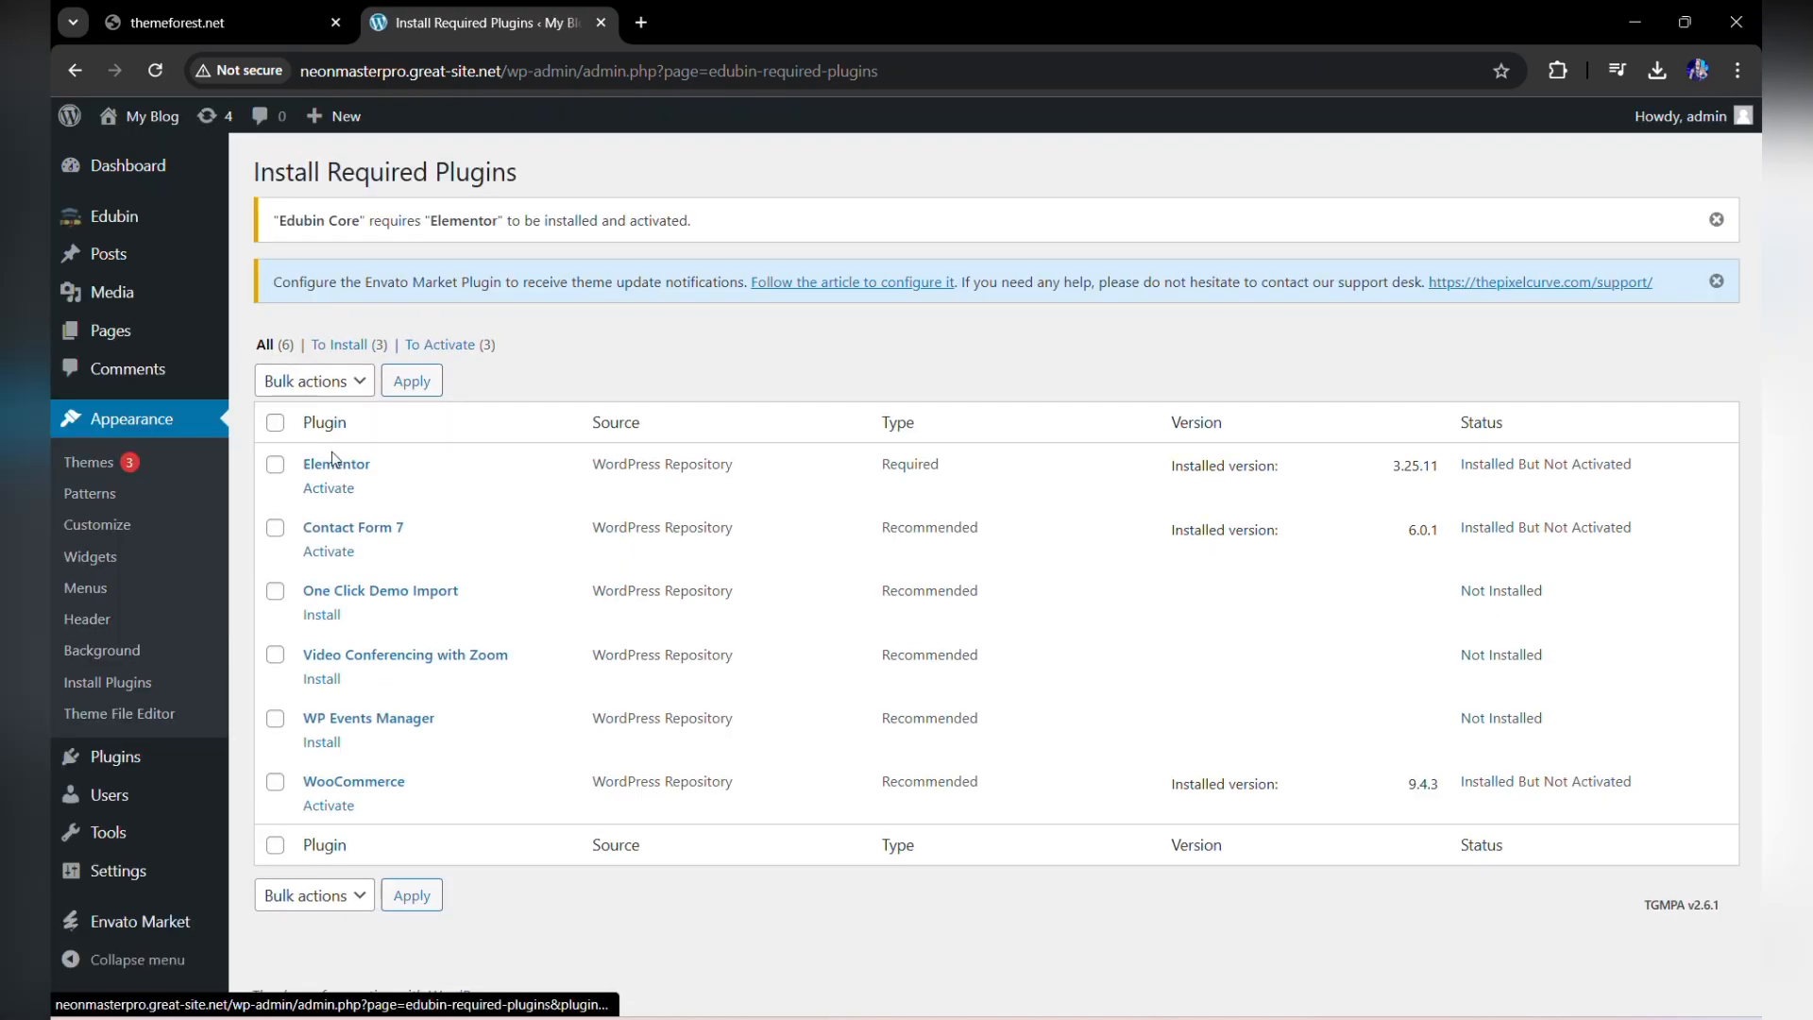
{"action": "left_click", "coordinate": [355, 350]}
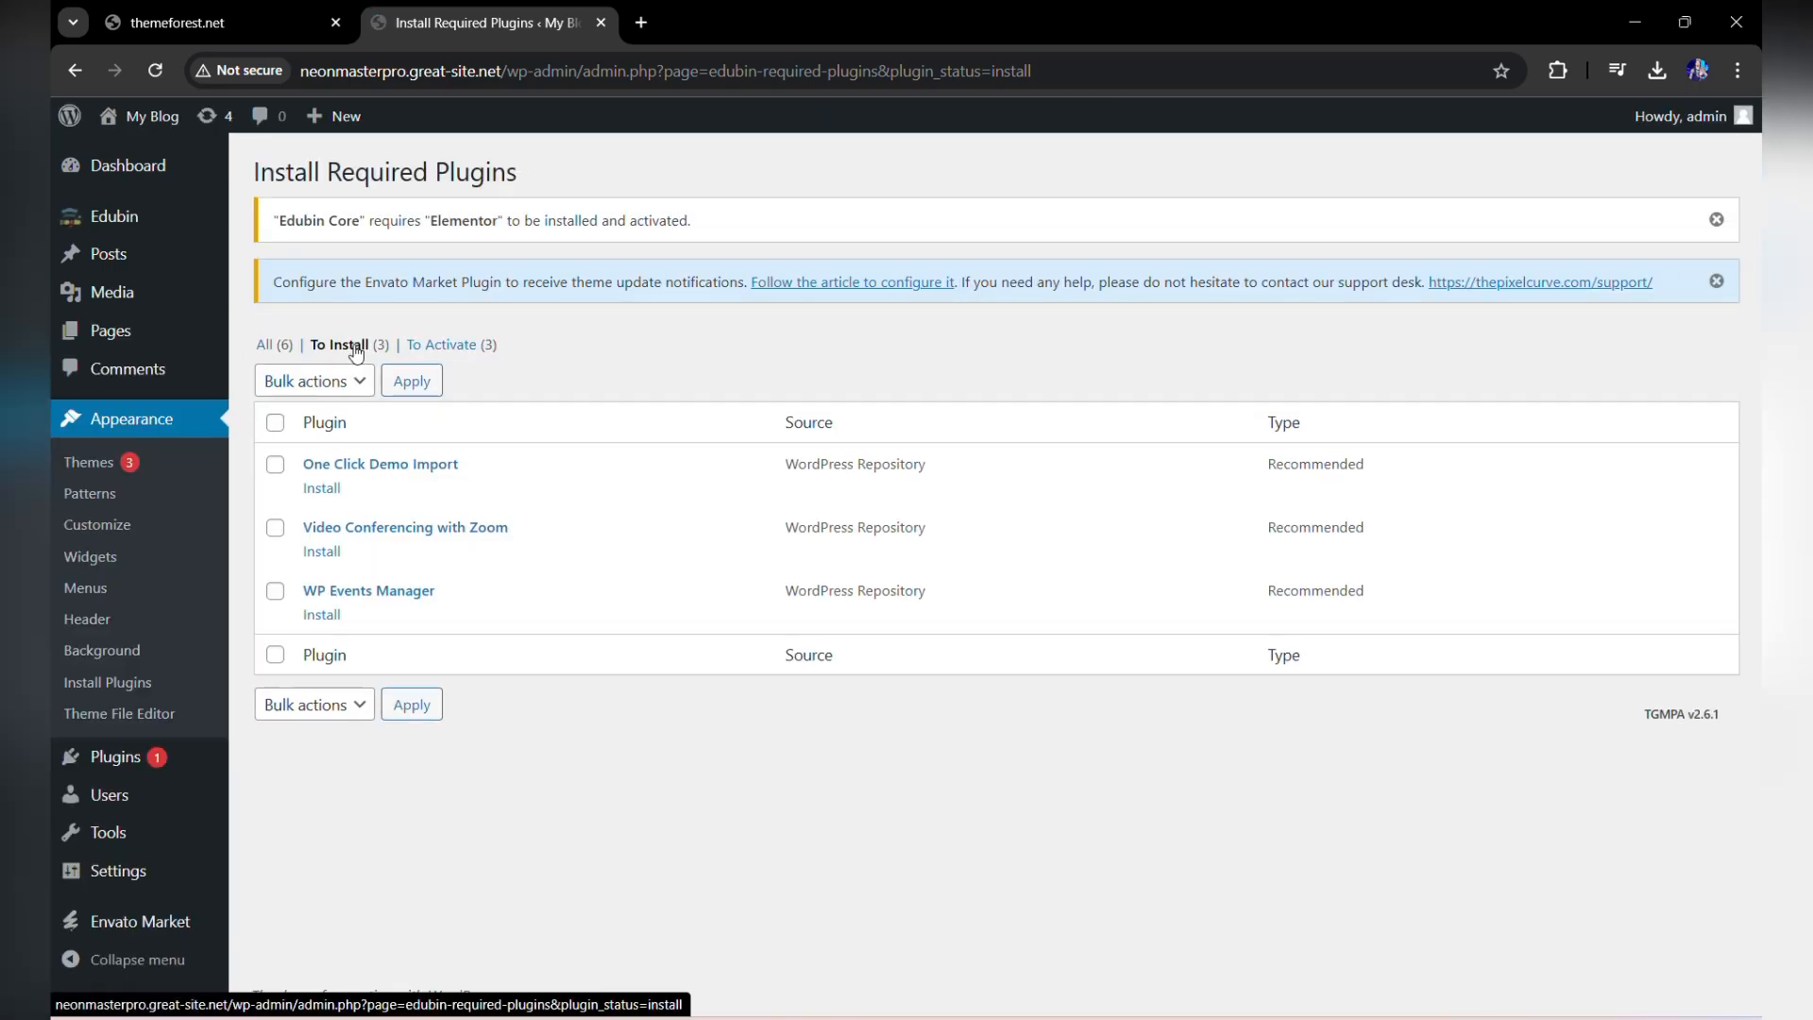
{"action": "left_click", "coordinate": [321, 488]}
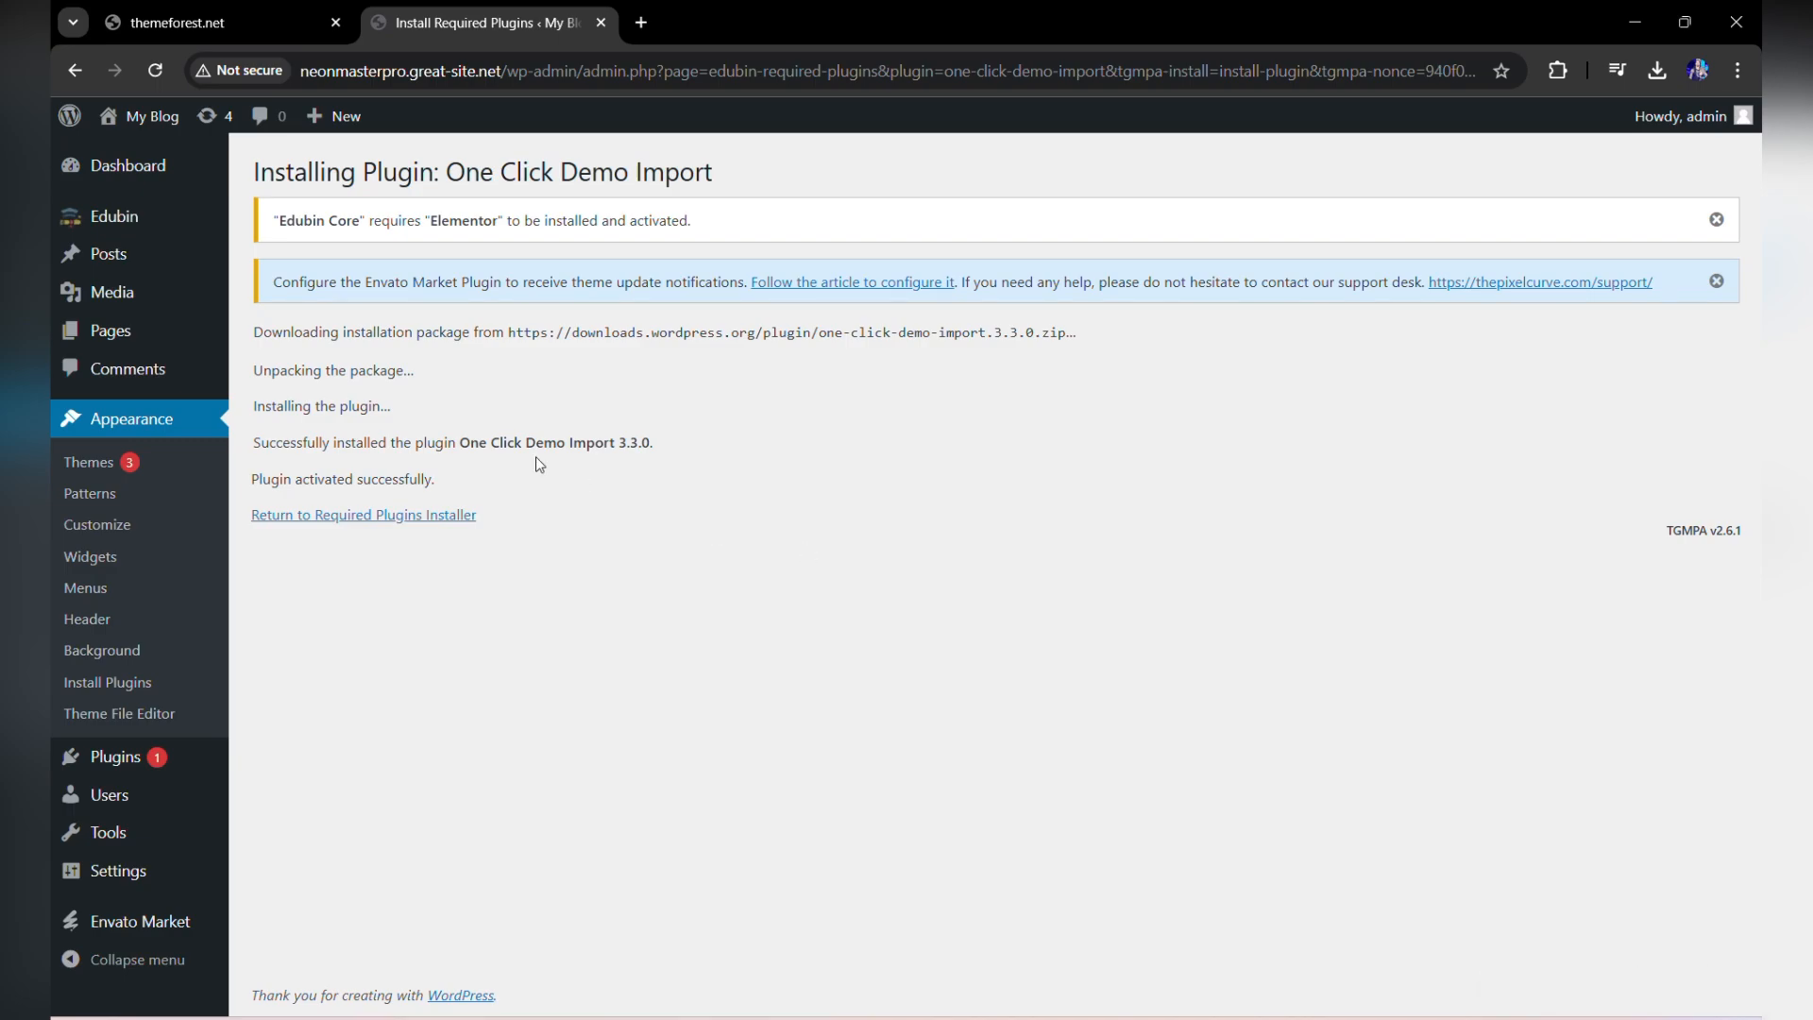
Return to the list of plugins to install and install Video Conferencing with Zoom.
{"action": "left_click", "coordinate": [388, 515]}
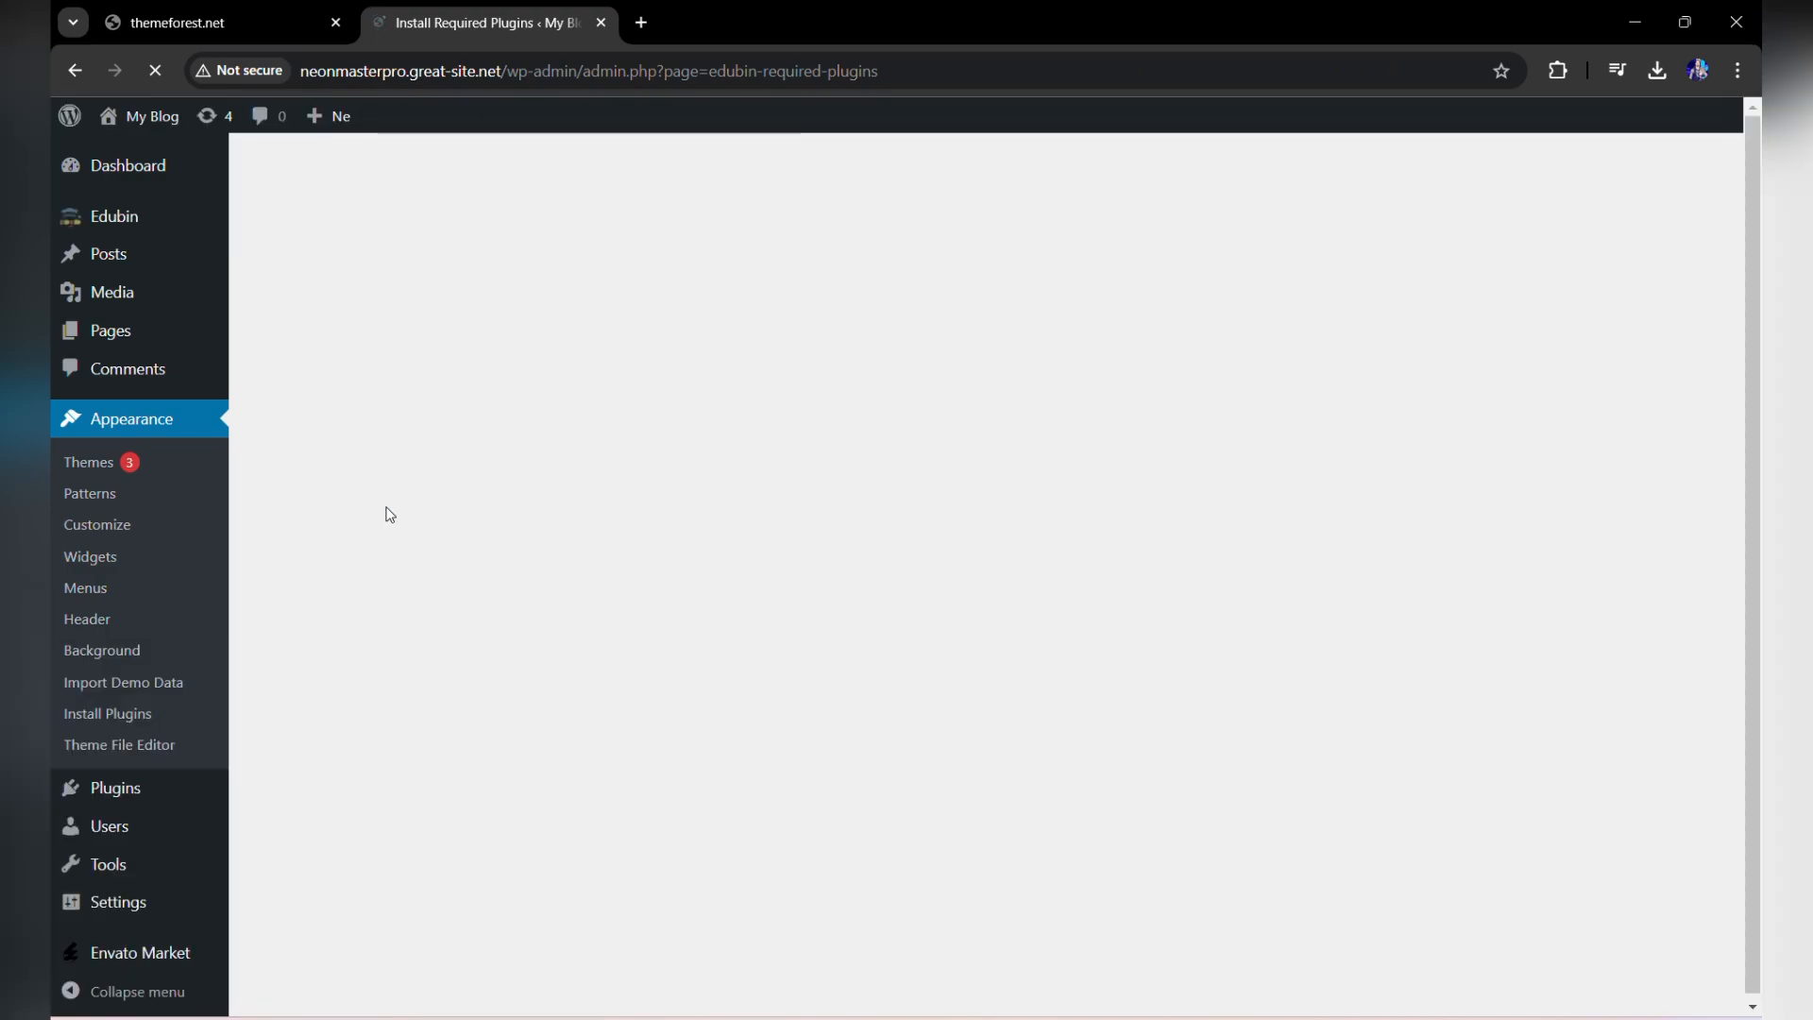
{"action": "left_click", "coordinate": [351, 346]}
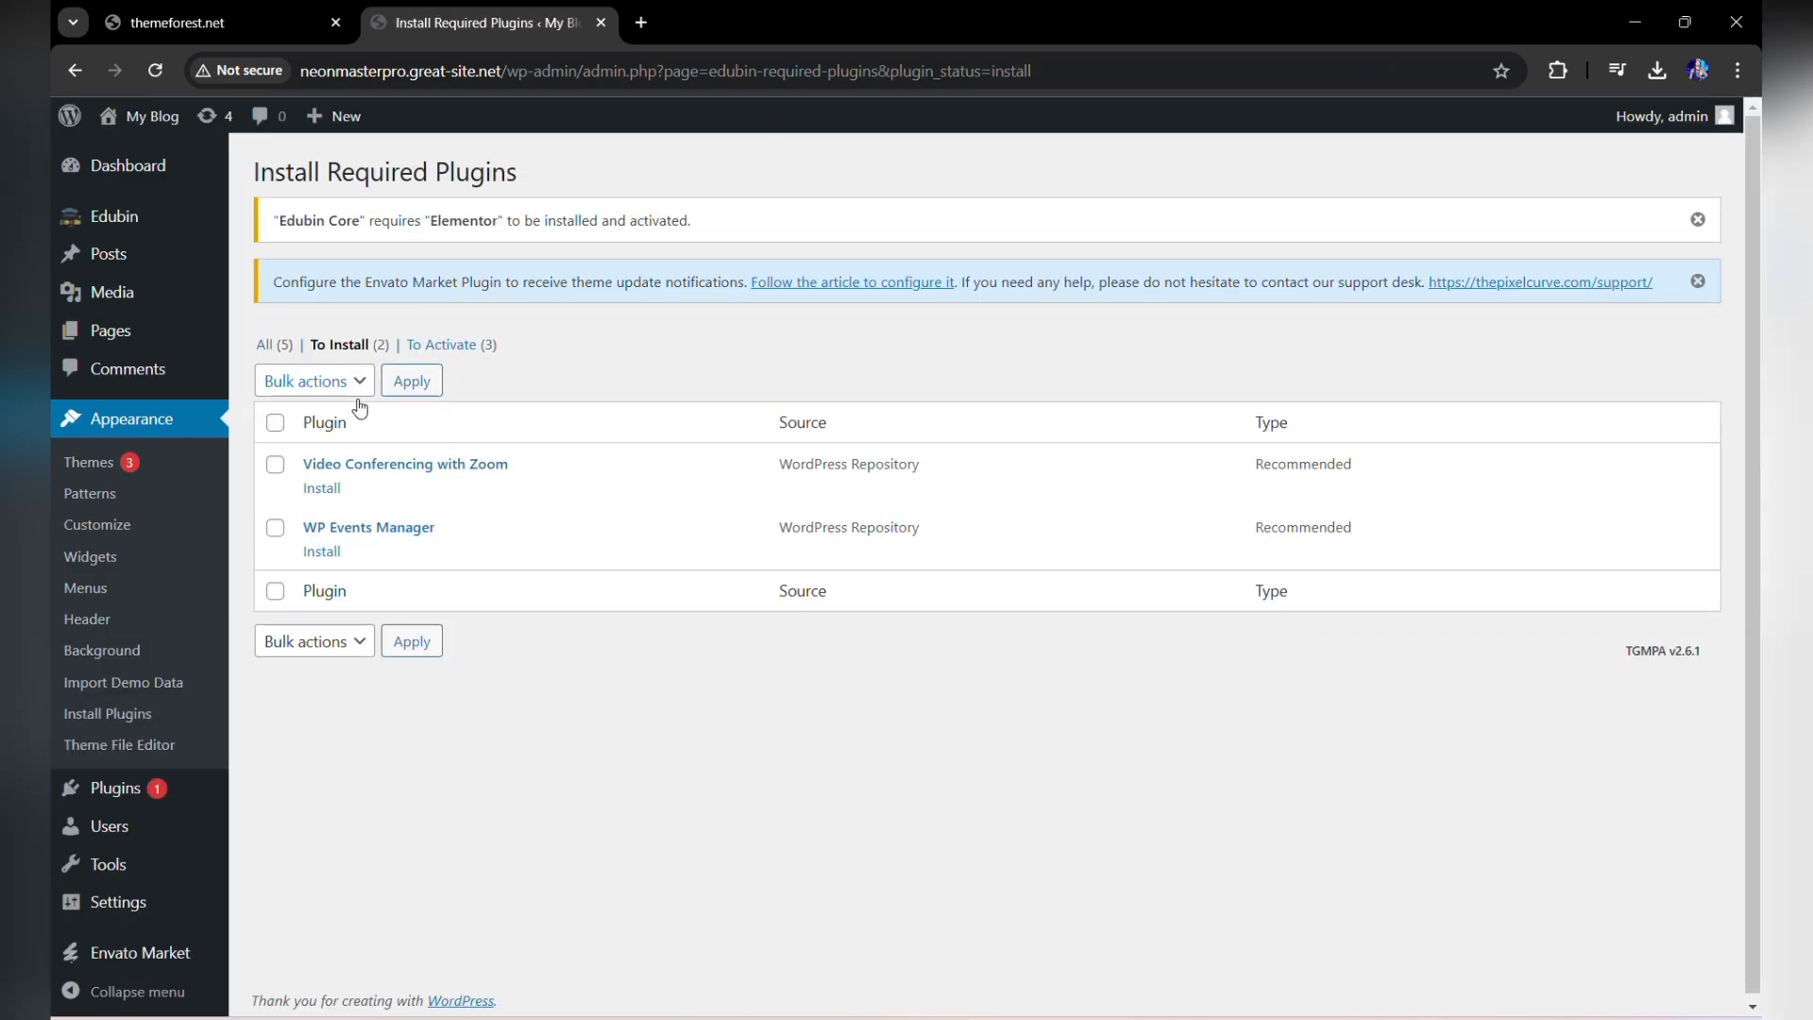
{"action": "left_click", "coordinate": [322, 488]}
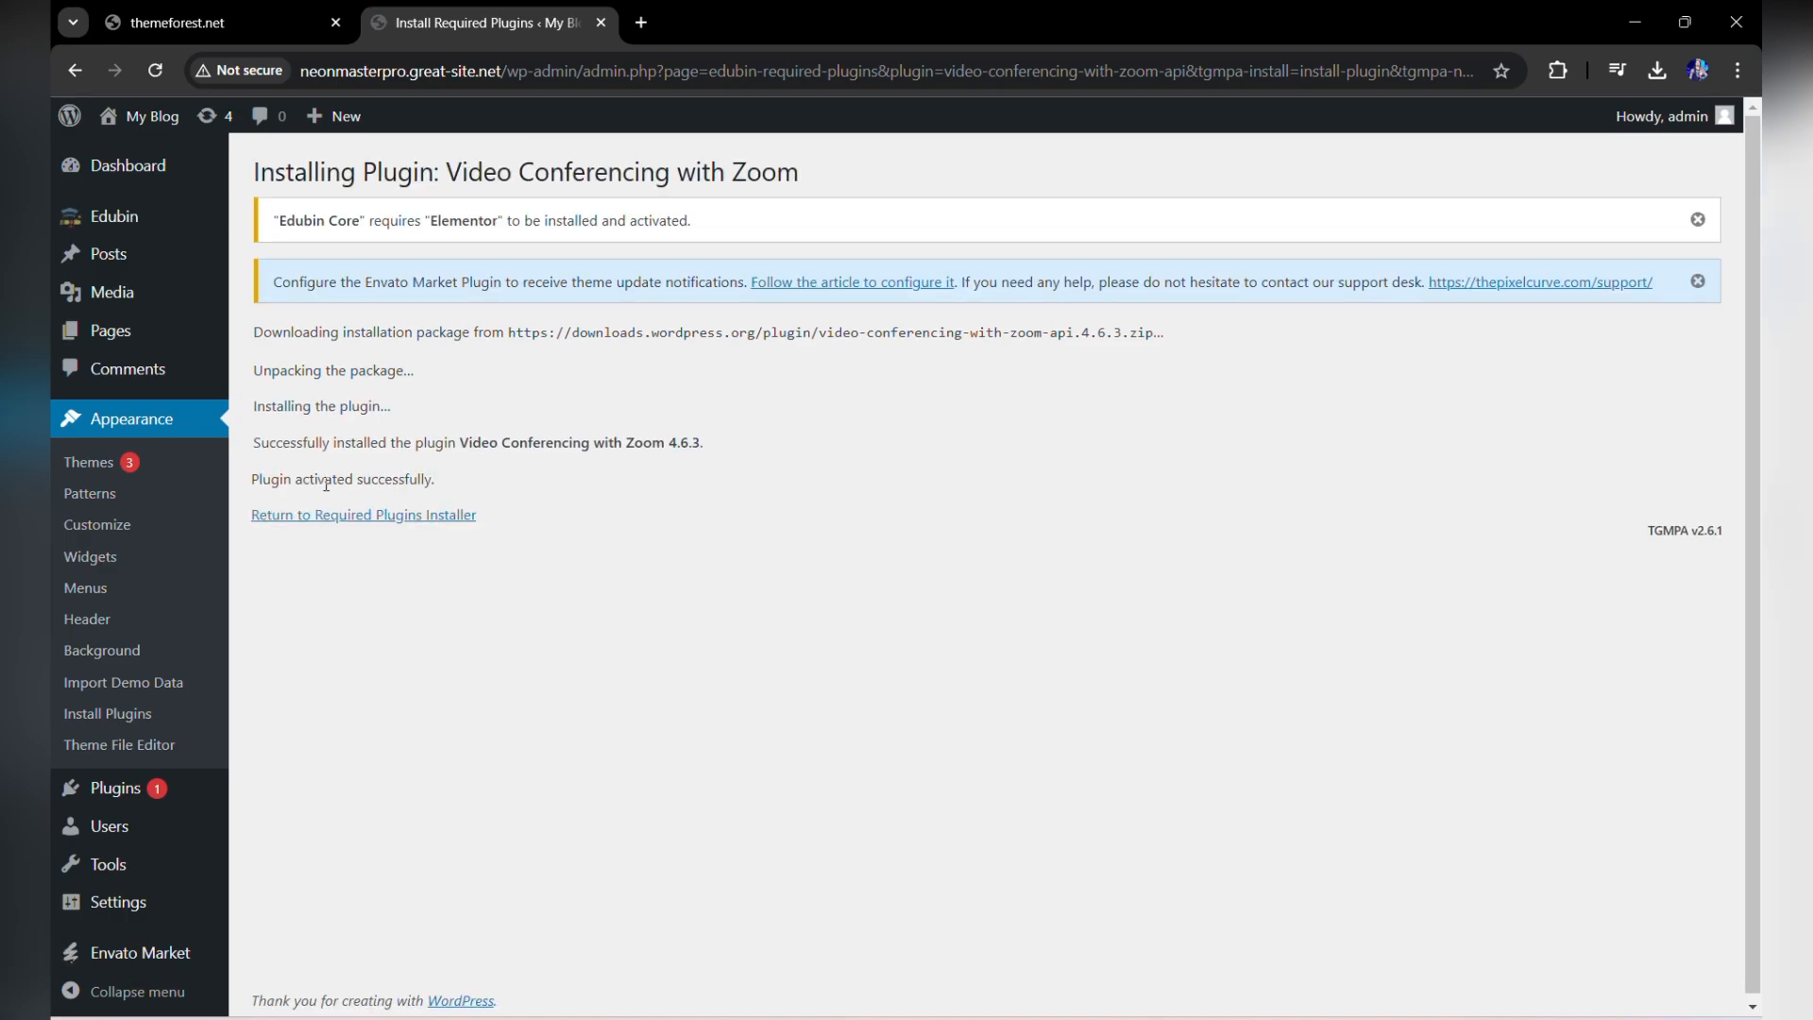
Install the WP Events Manager plugin from the theme's required plugins and return to the full installer list.
{"action": "left_click", "coordinate": [335, 515]}
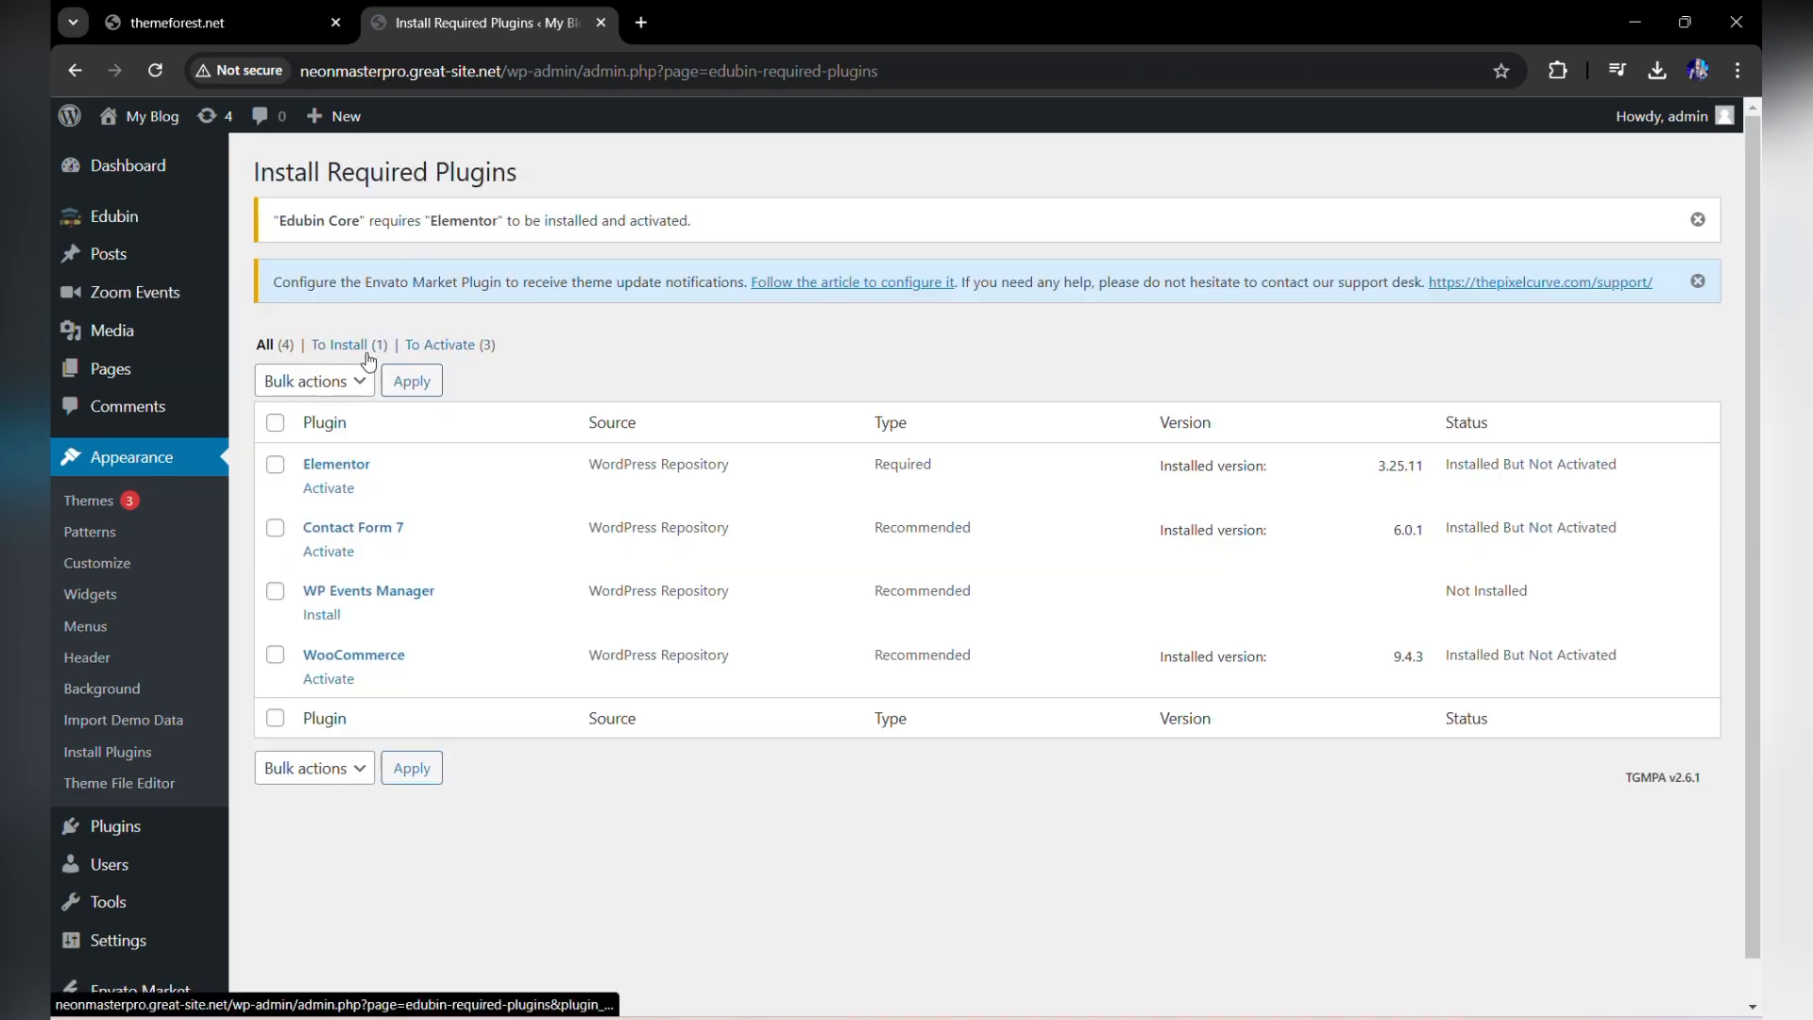
{"action": "left_click", "coordinate": [368, 361]}
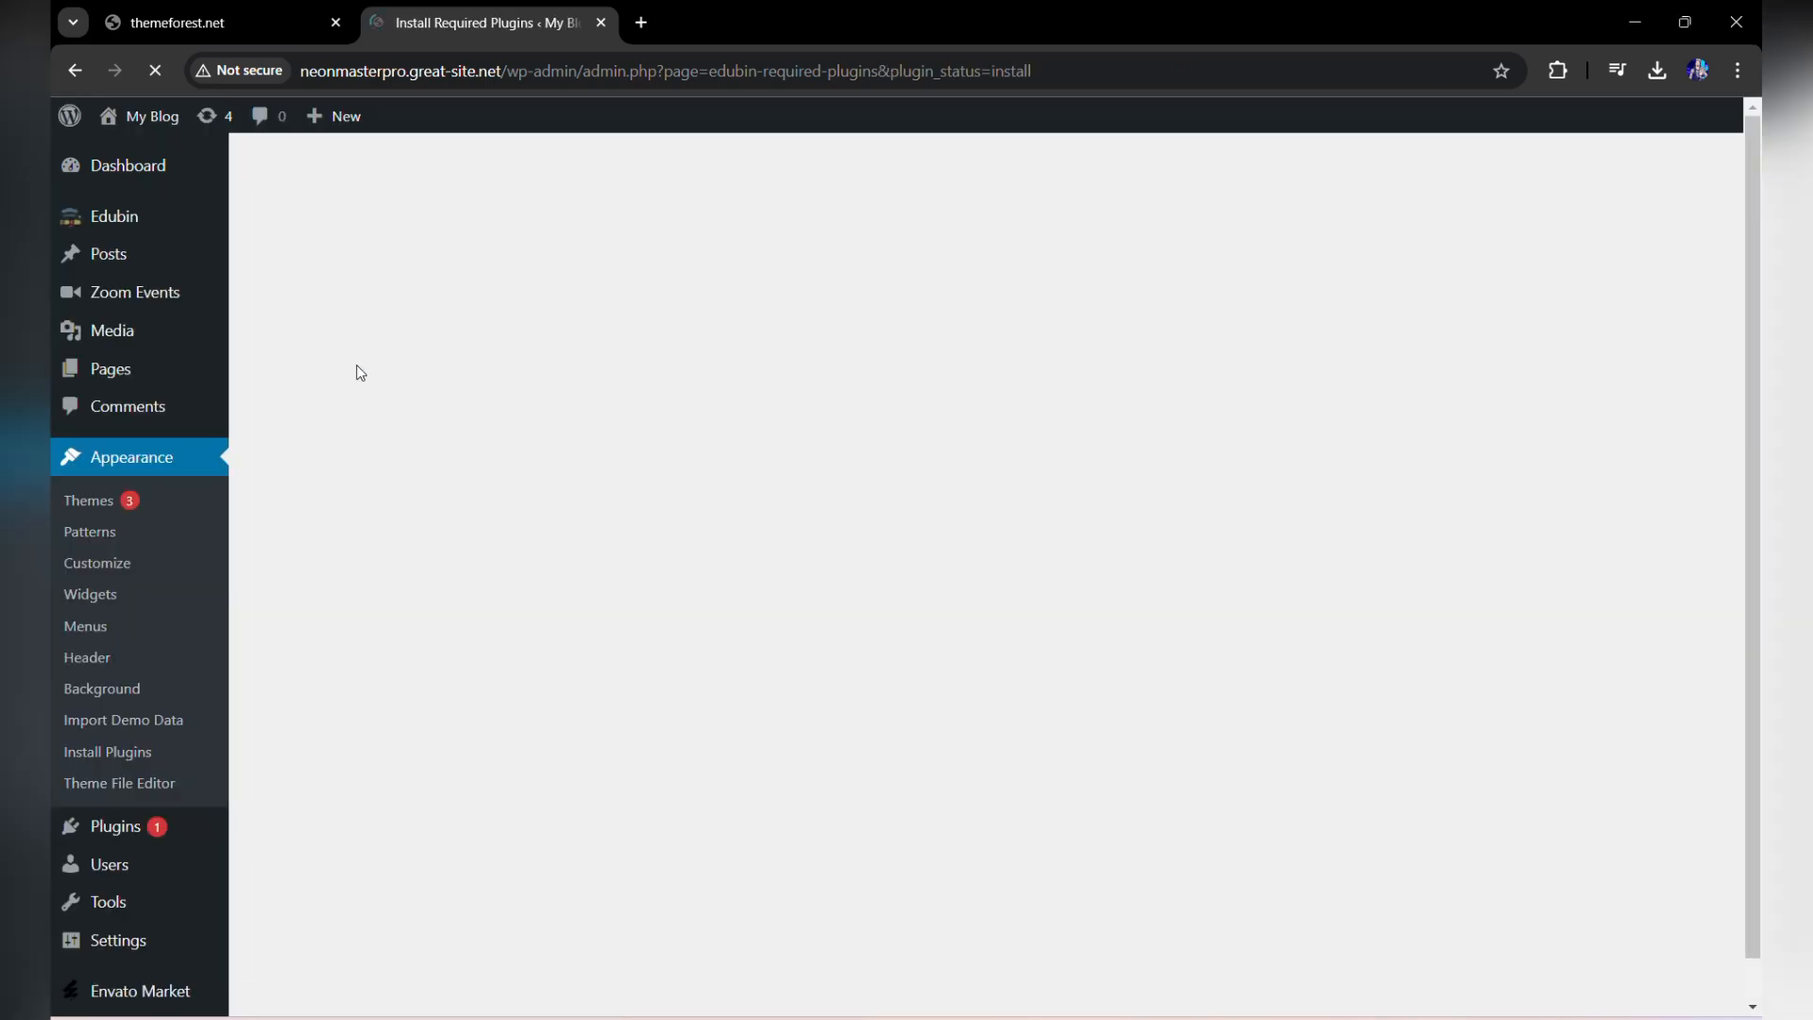
{"action": "left_click", "coordinate": [338, 488]}
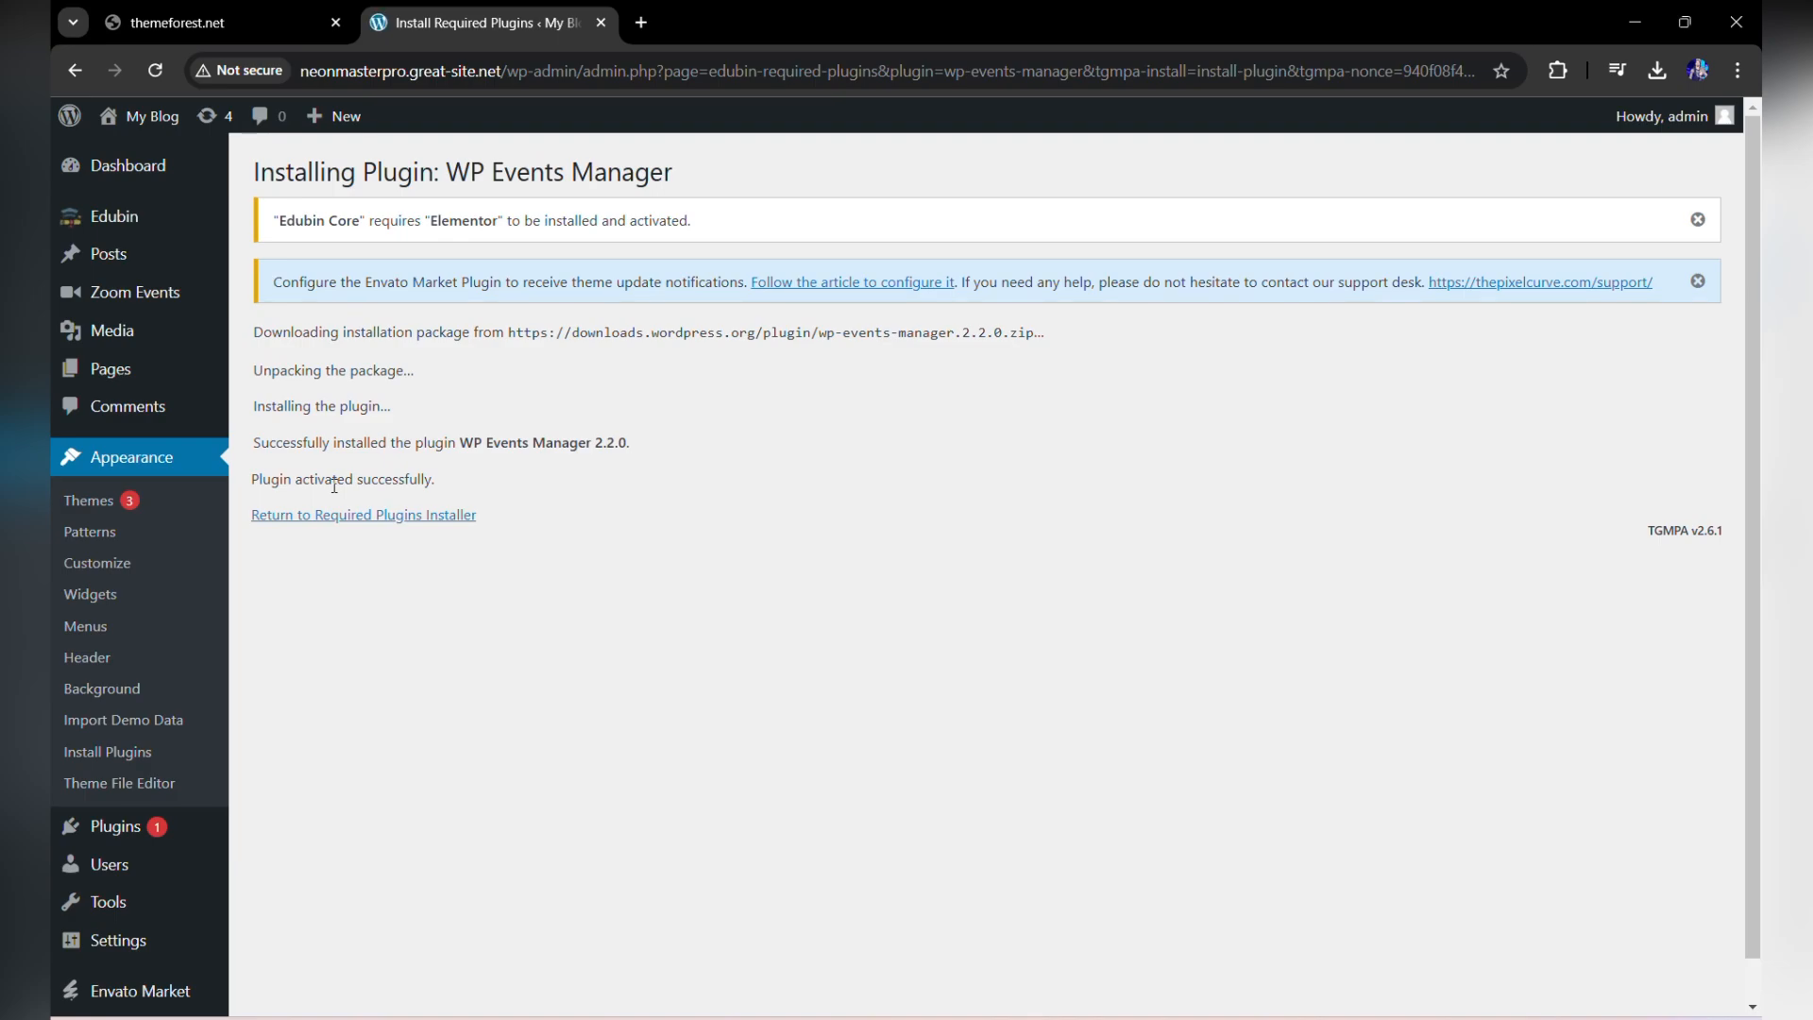
{"action": "left_click", "coordinate": [344, 518]}
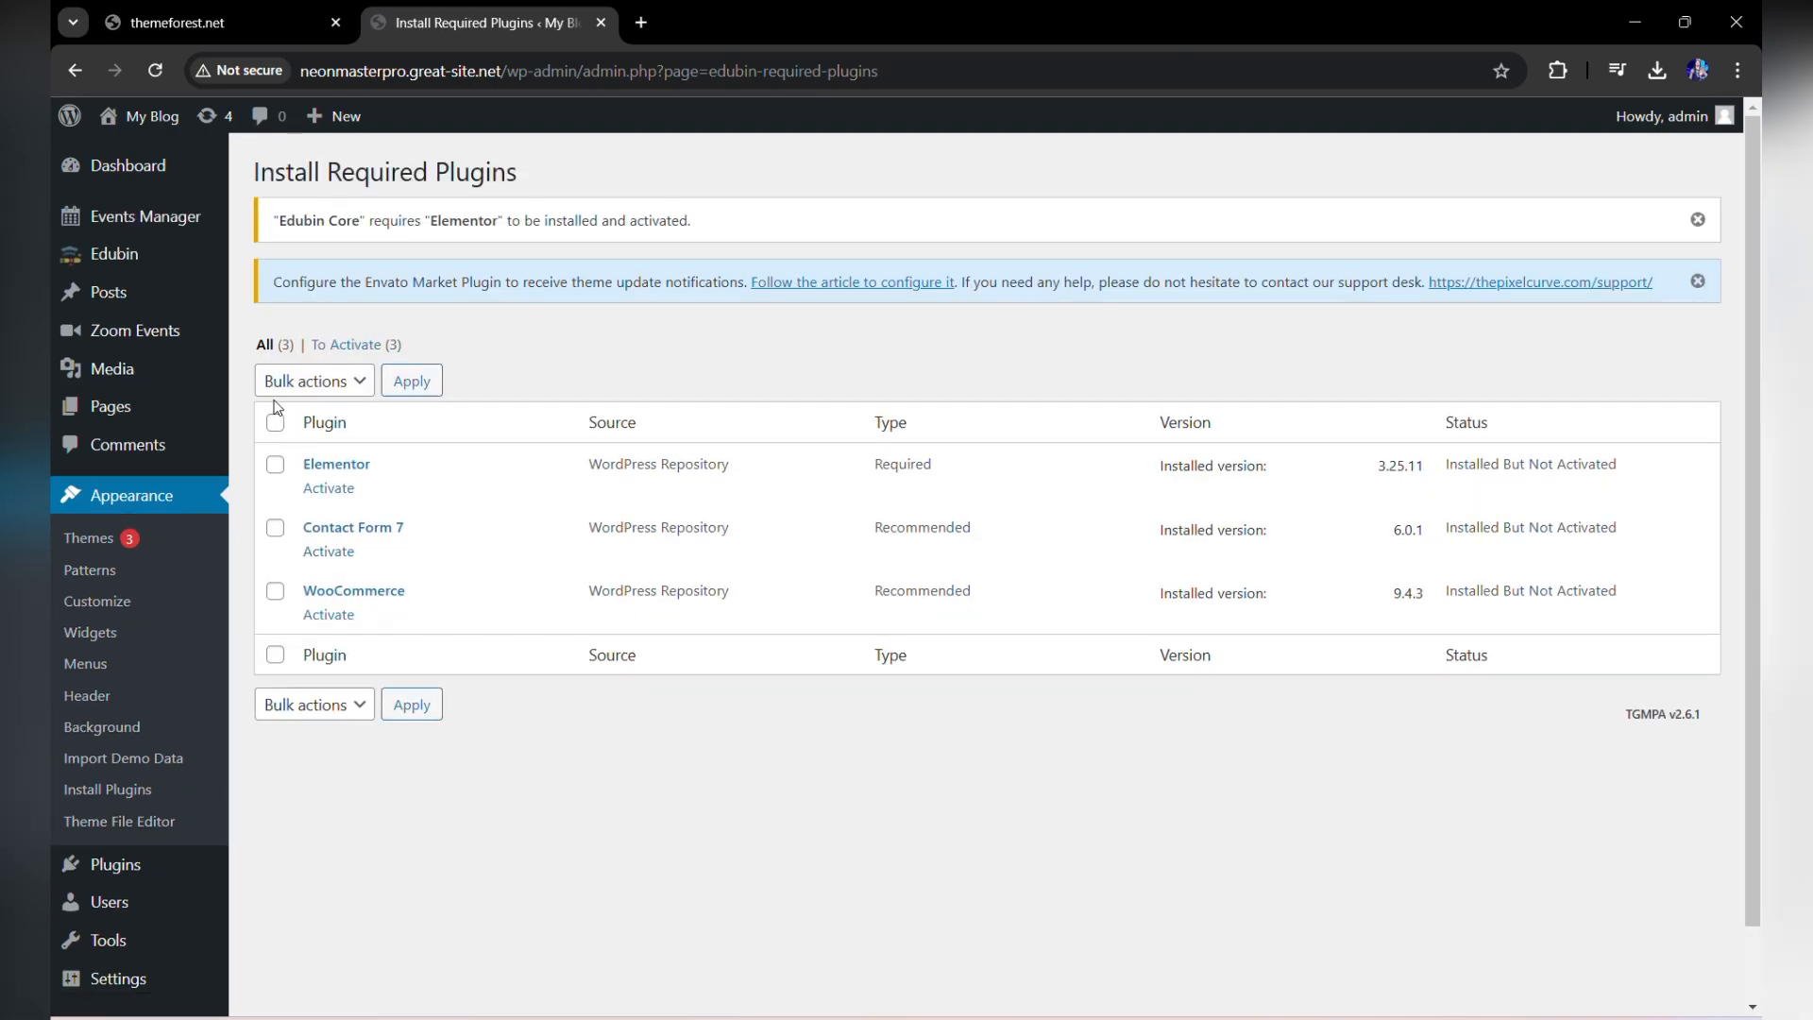
Activate the Elementor, Contact Form 7 and WooCommerce plugins together as a bulk action.
{"action": "left_click", "coordinate": [274, 423]}
{"action": "left_click", "coordinate": [321, 380]}
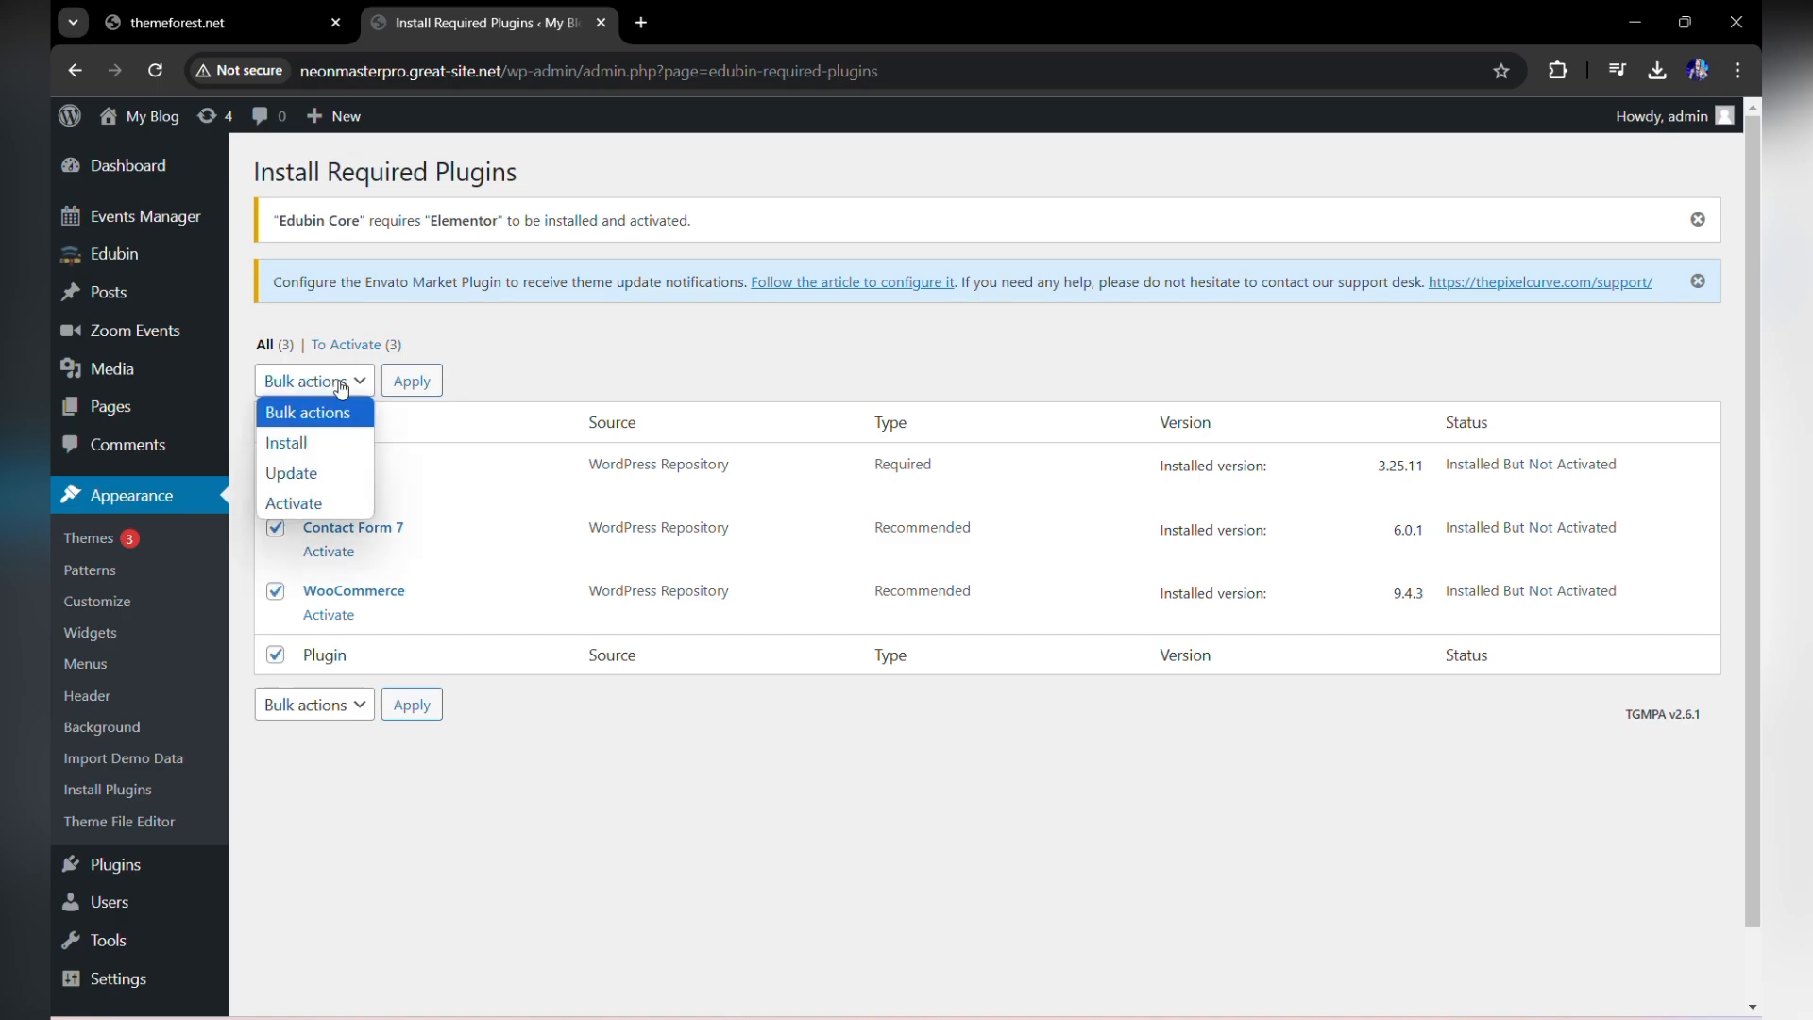
{"action": "left_click", "coordinate": [317, 504]}
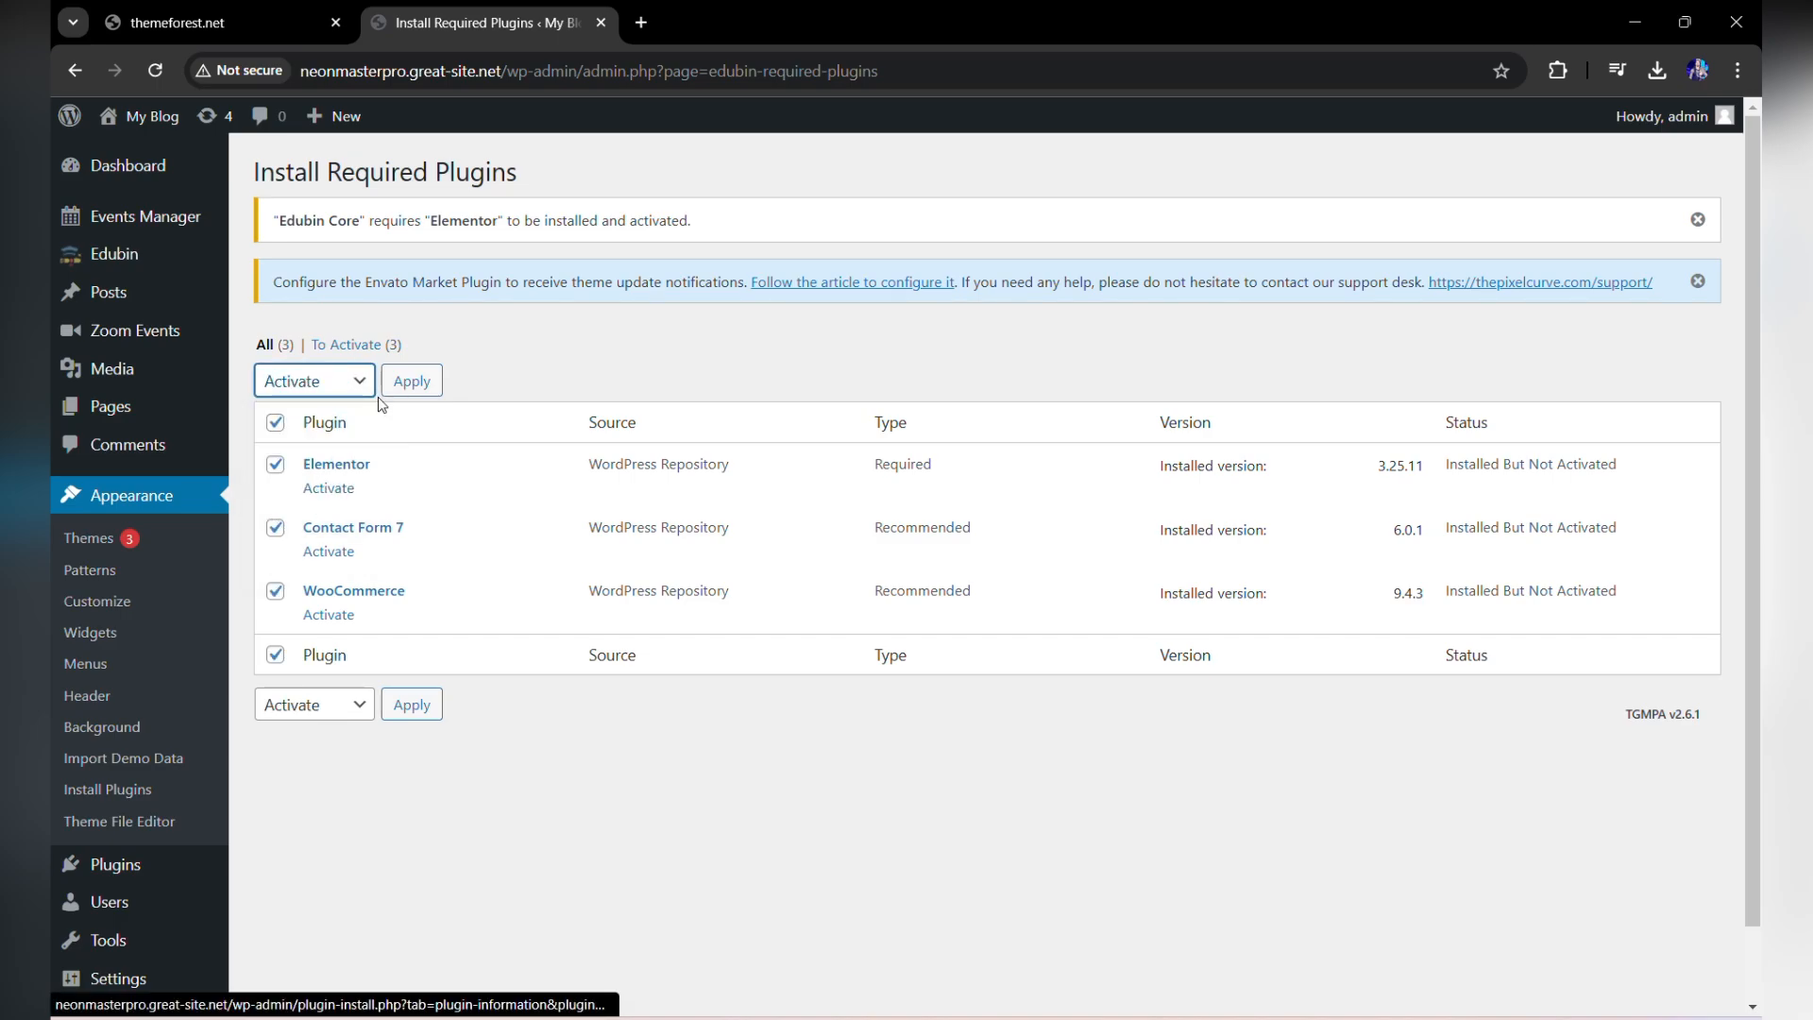
{"action": "left_click", "coordinate": [402, 387]}
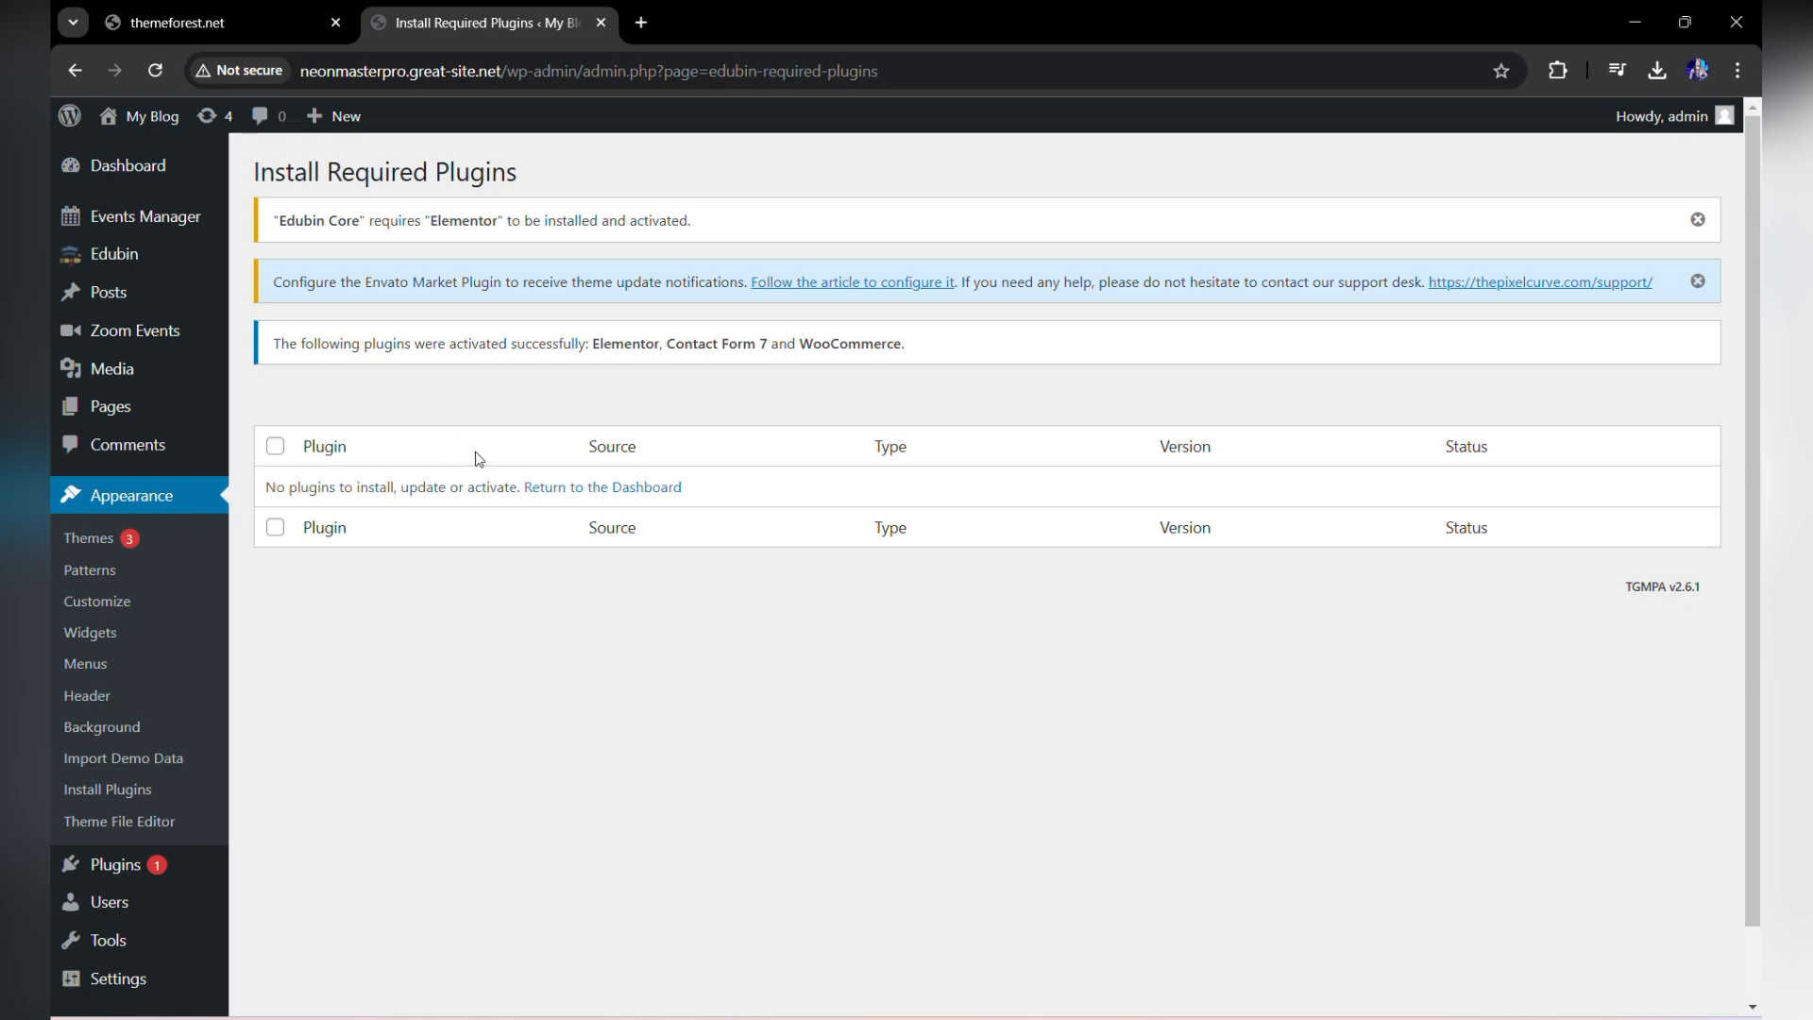
Return to the WordPress dashboard and open the Edubin theme's demo import page.
{"action": "left_click", "coordinate": [582, 489]}
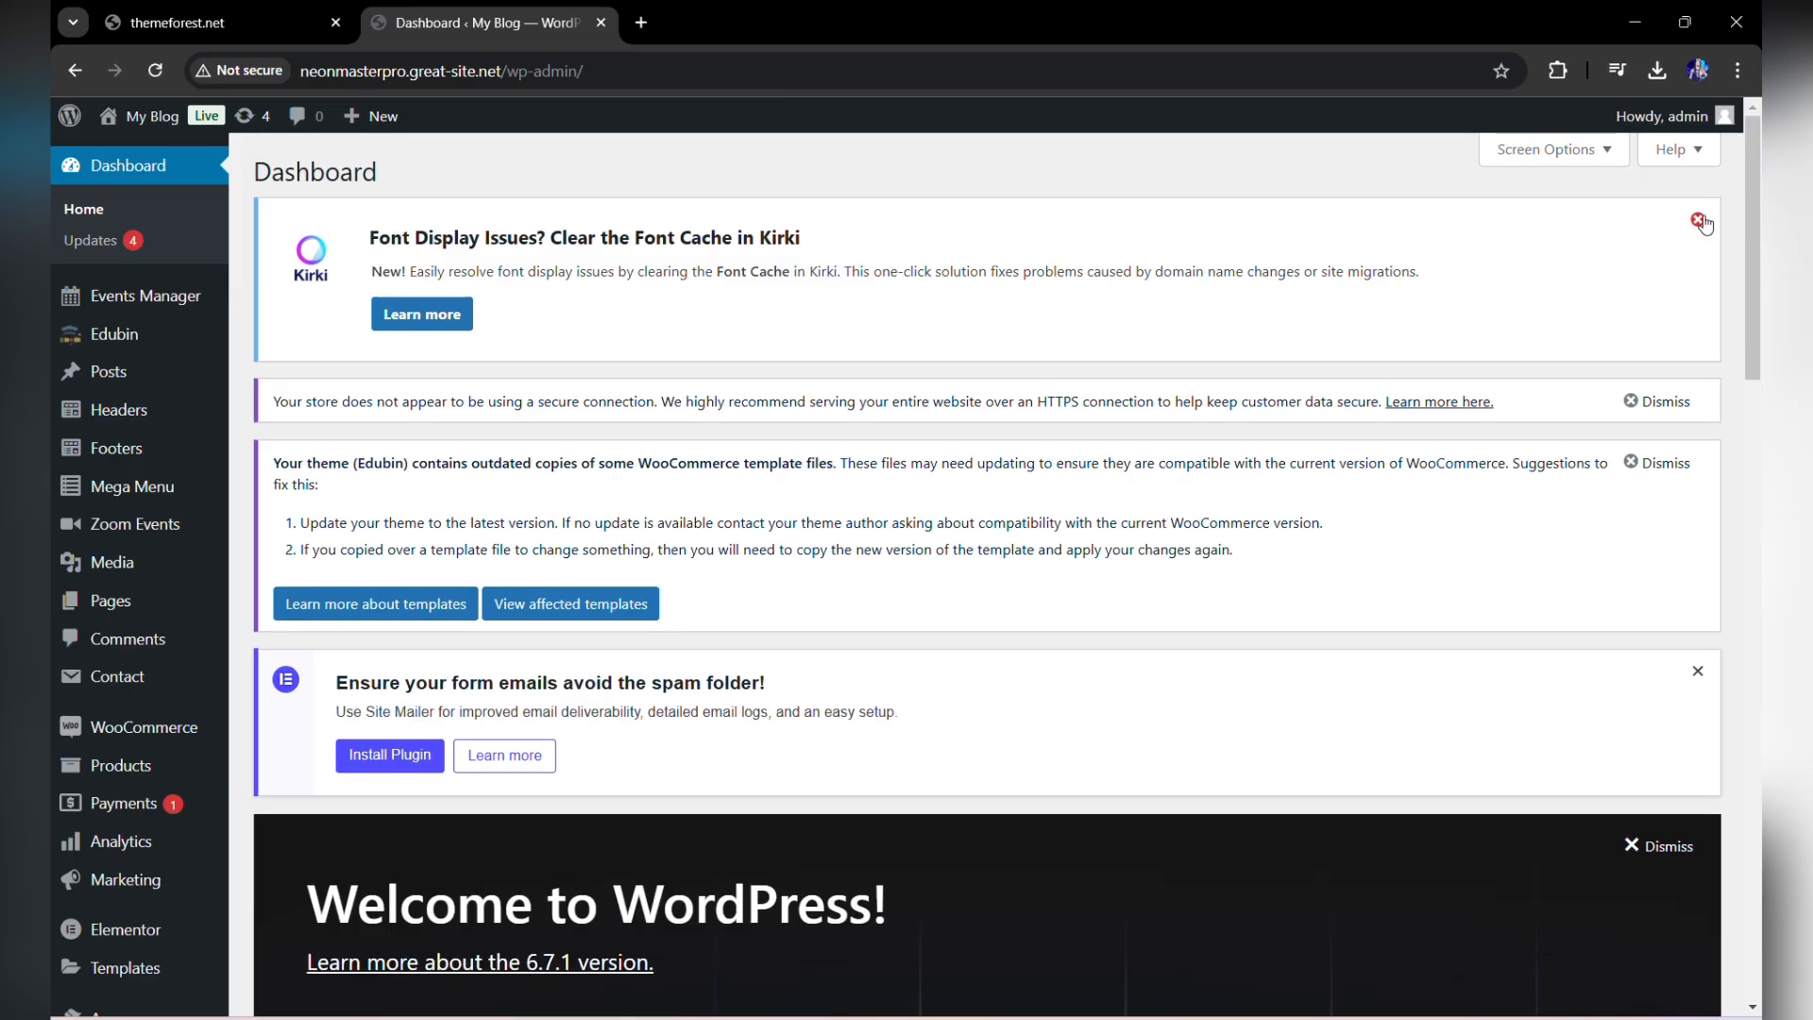
{"action": "mouse_move", "coordinate": [133, 335]}
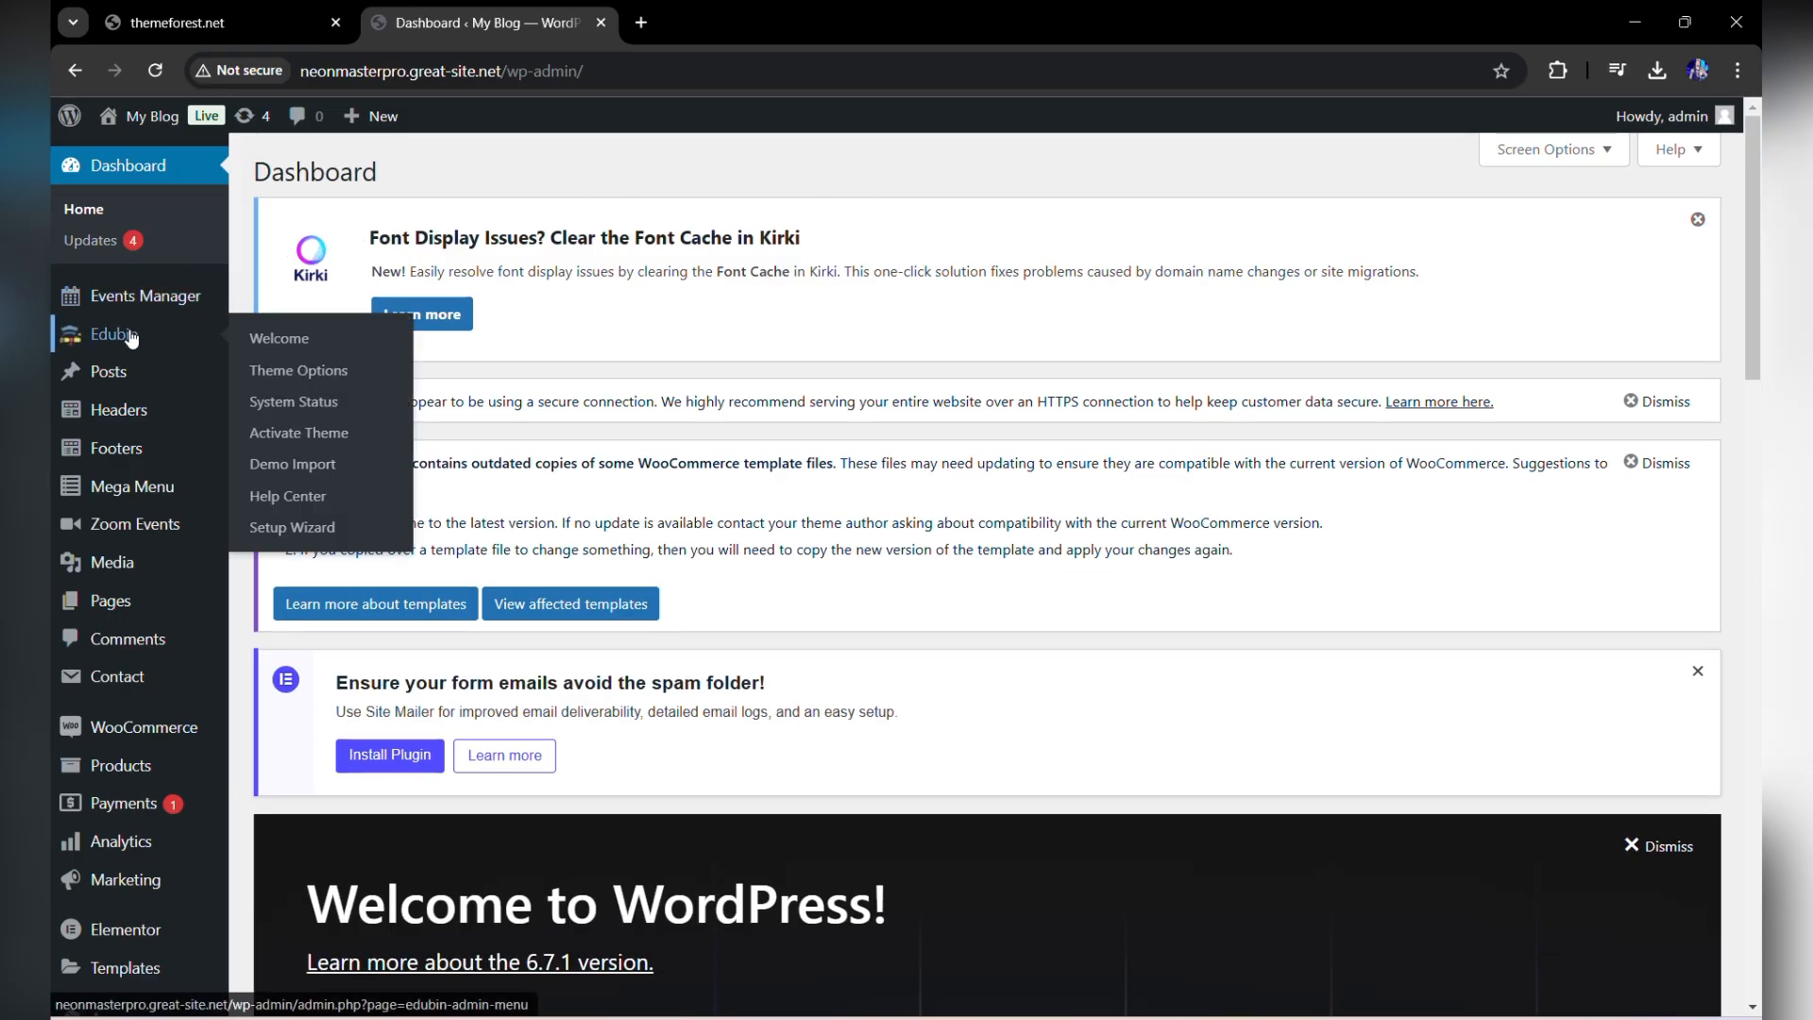
{"action": "left_click", "coordinate": [290, 464]}
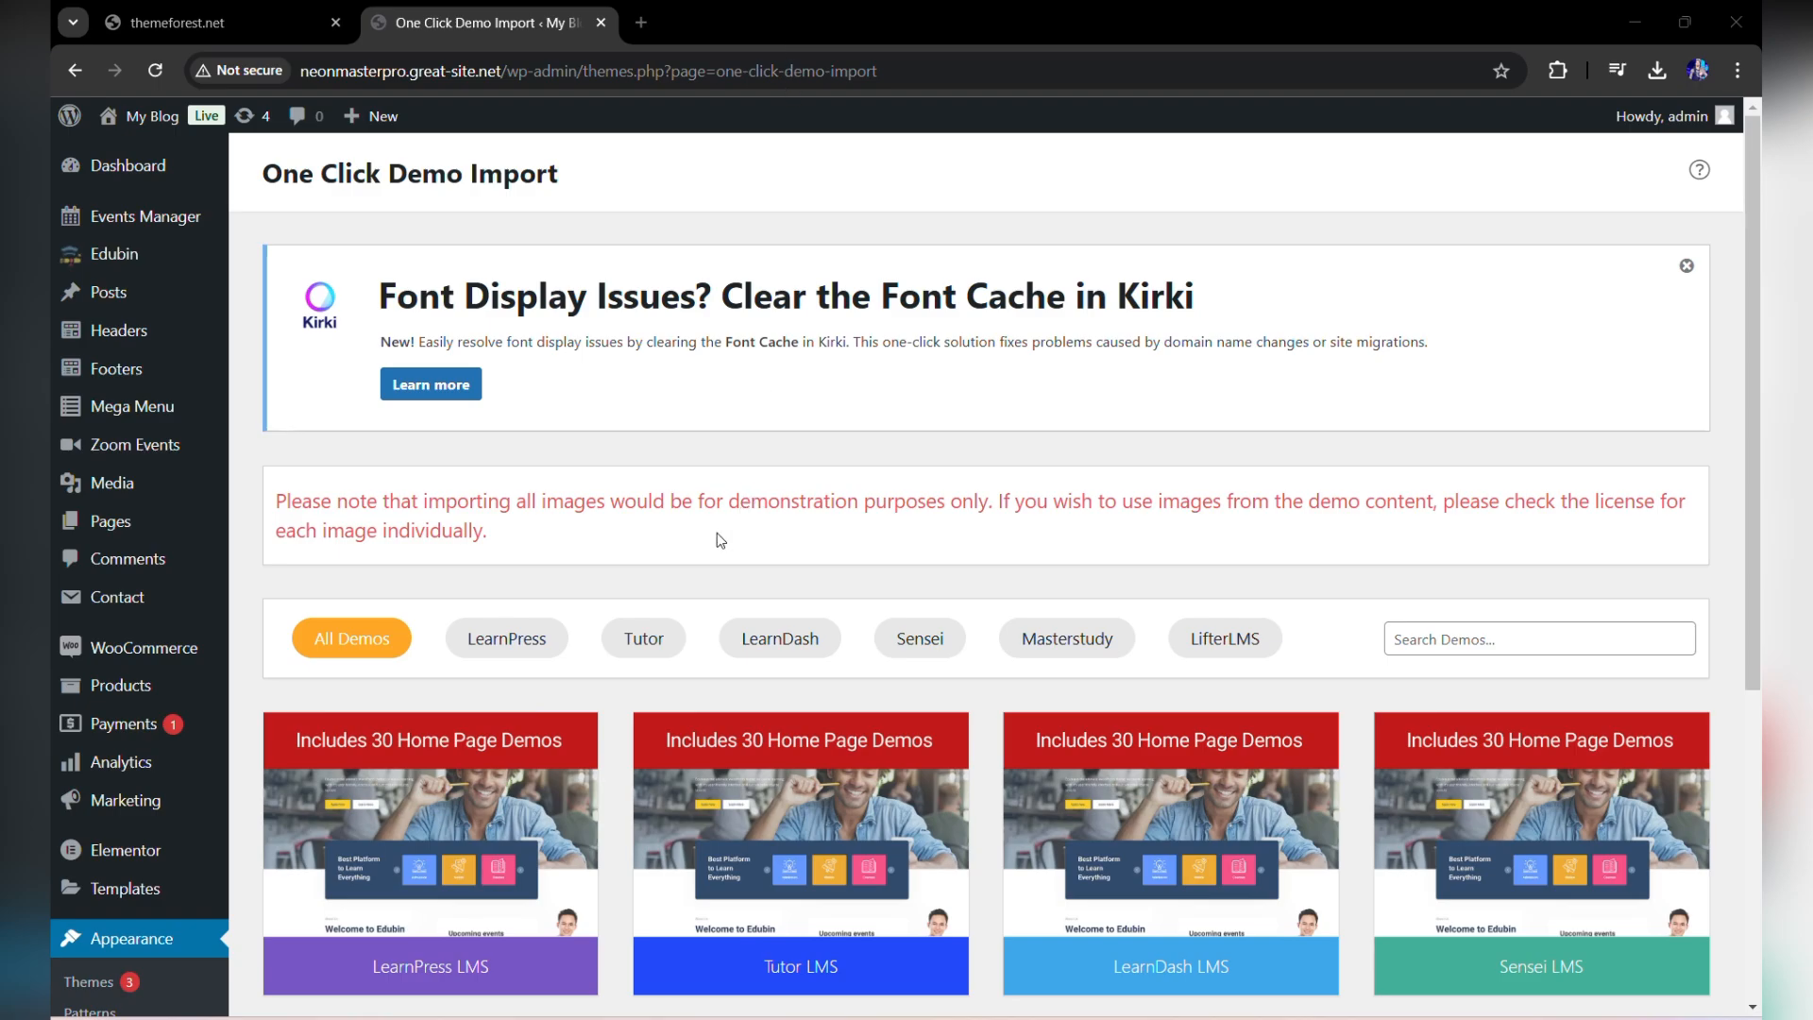
Import the LearnPress LMS demo together with its required LearnPress, Course Review and Course Wishlist plugins, leaving WPForms out.
{"action": "scroll", "coordinate": [718, 539], "scroll_direction": "down", "scroll_amount": 2}
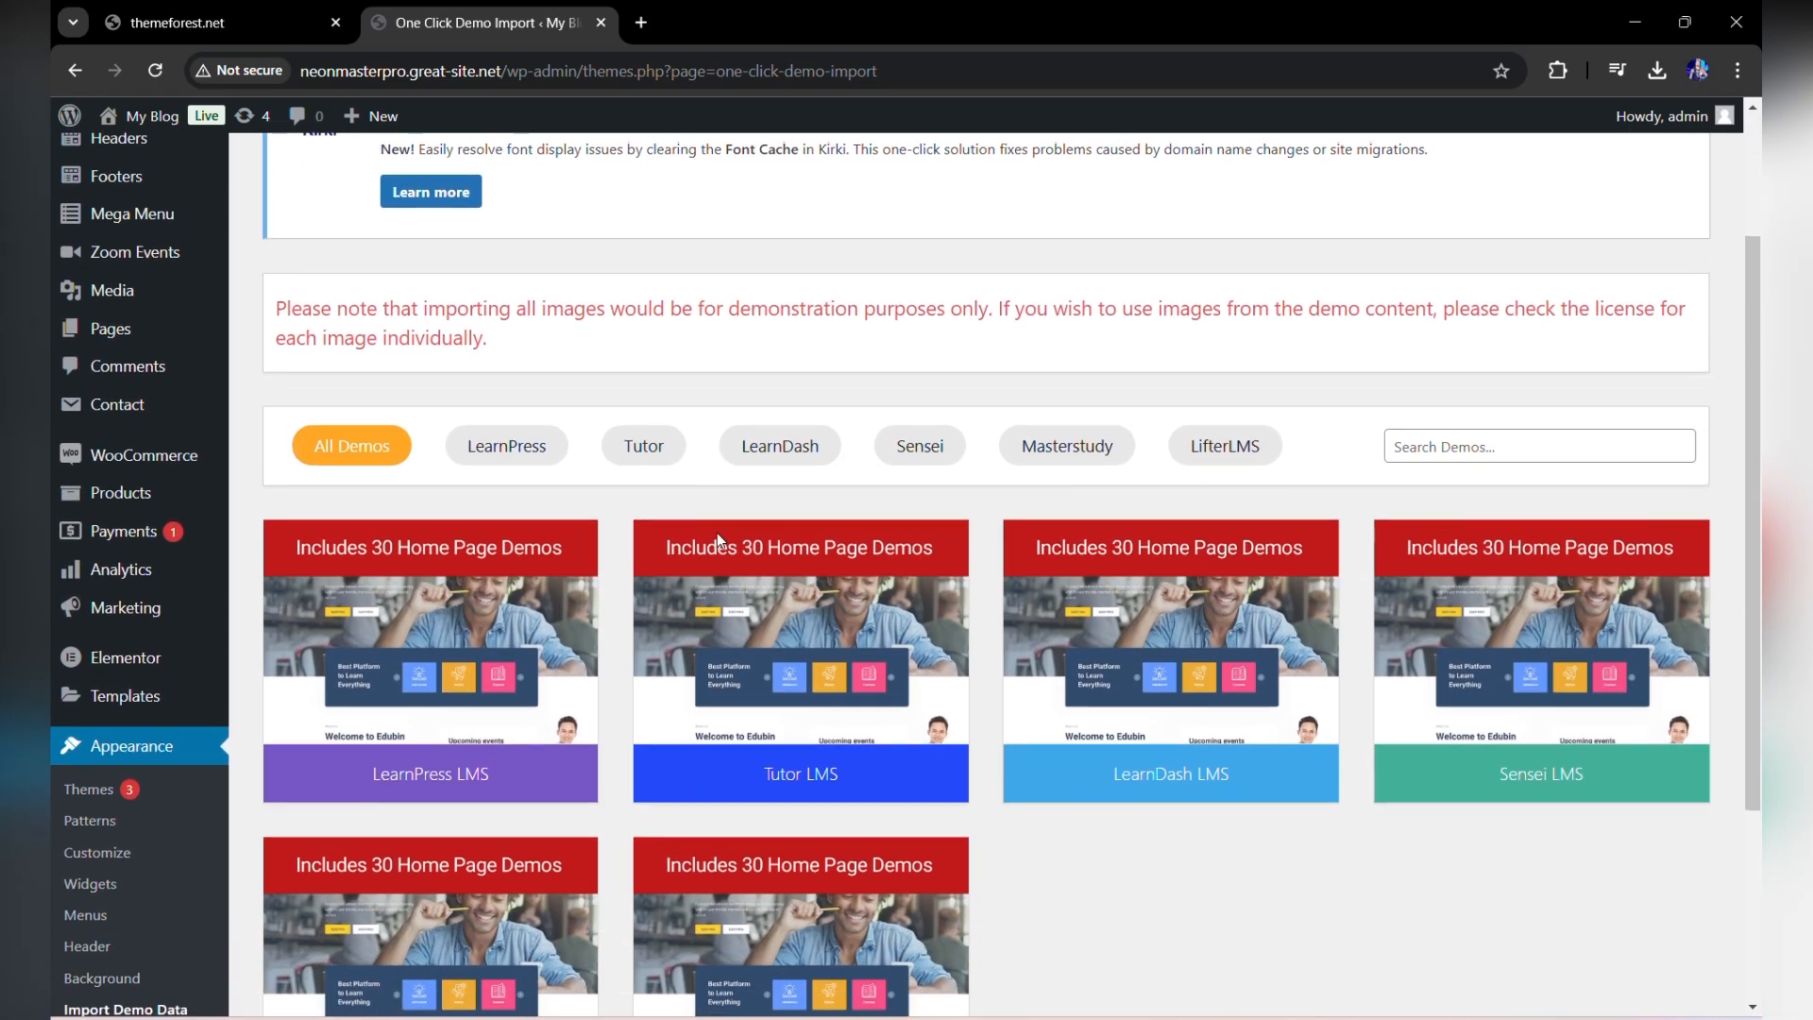
{"action": "scroll", "coordinate": [717, 532], "scroll_direction": "down", "scroll_amount": 3}
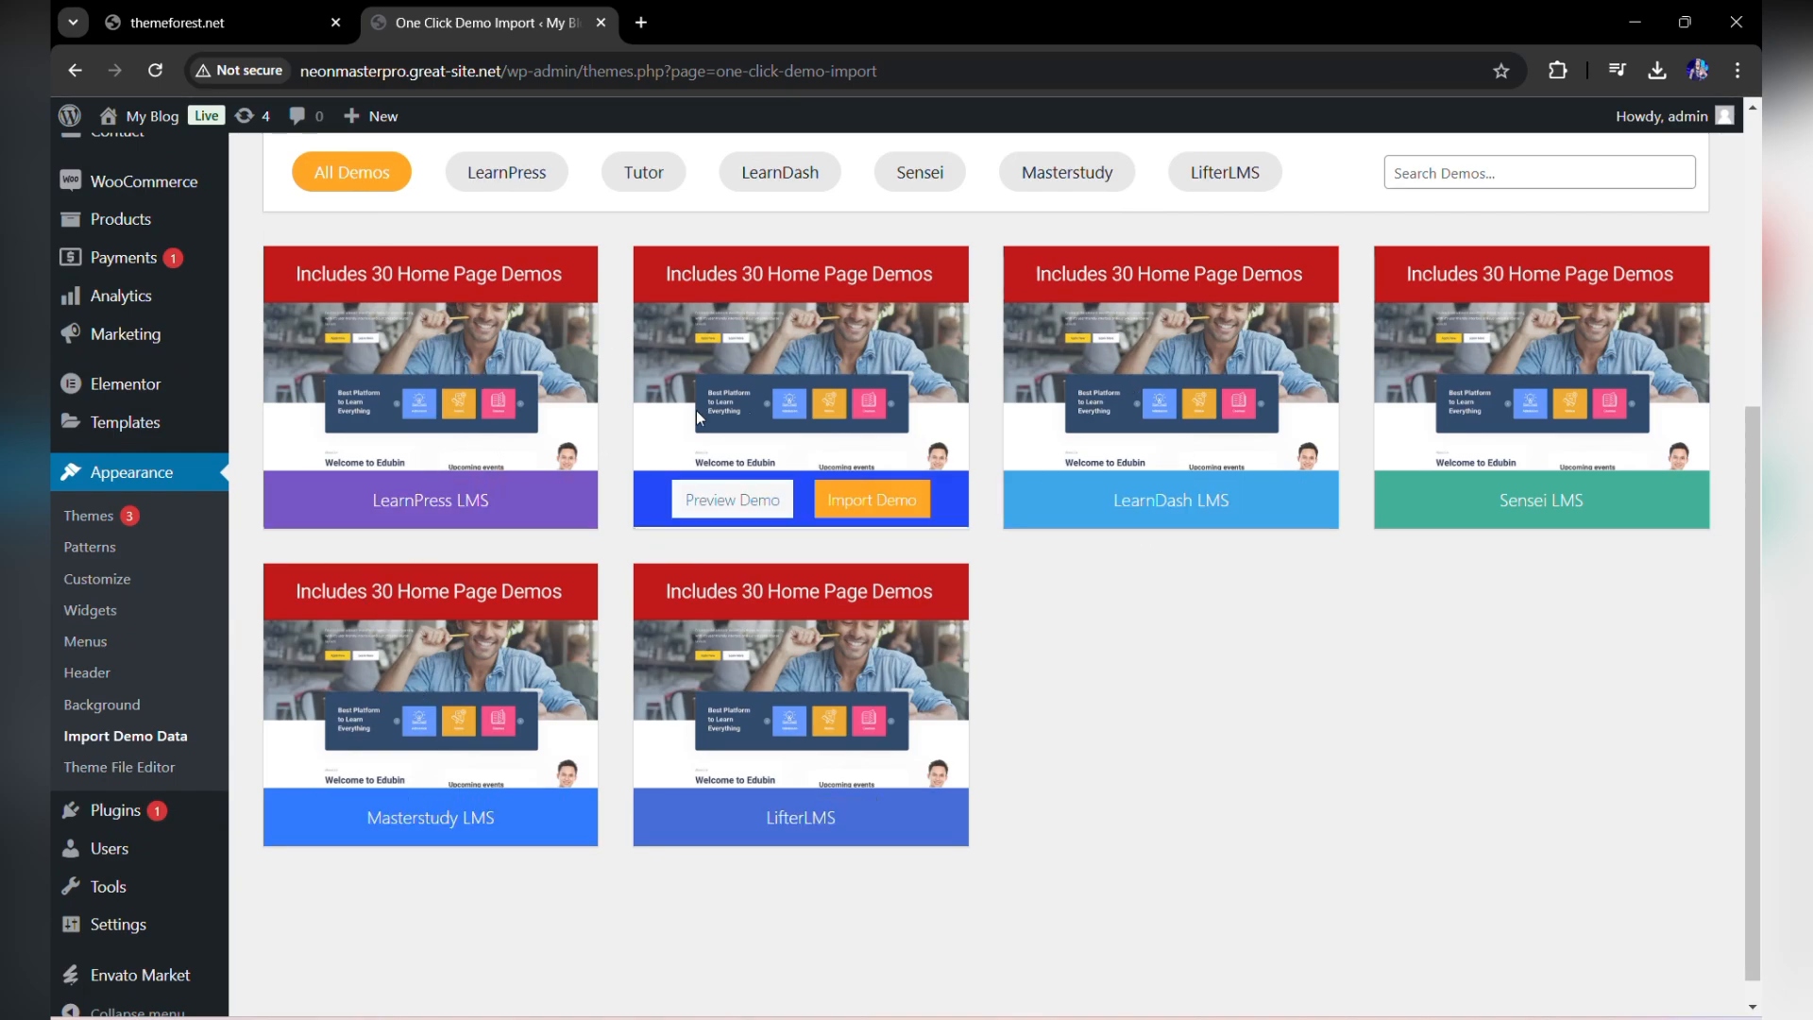
{"action": "scroll", "coordinate": [756, 404], "scroll_direction": "up", "scroll_amount": 3}
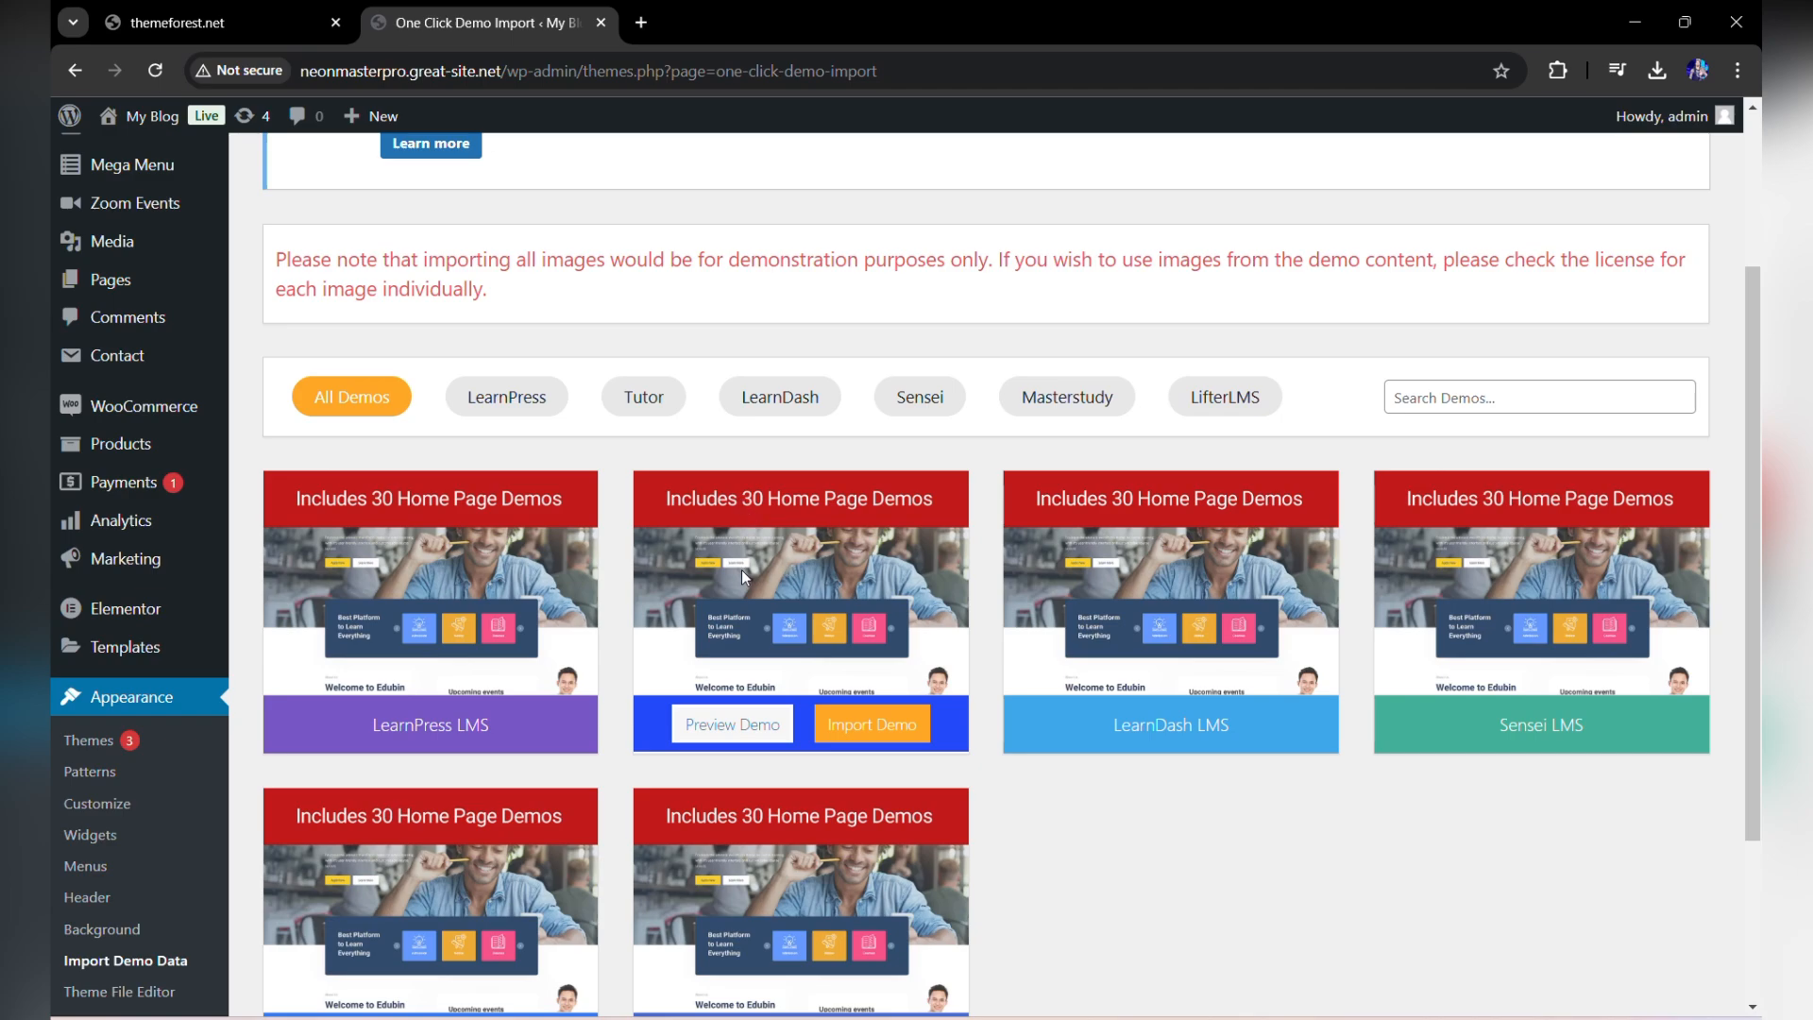
{"action": "mouse_move", "coordinate": [432, 574]}
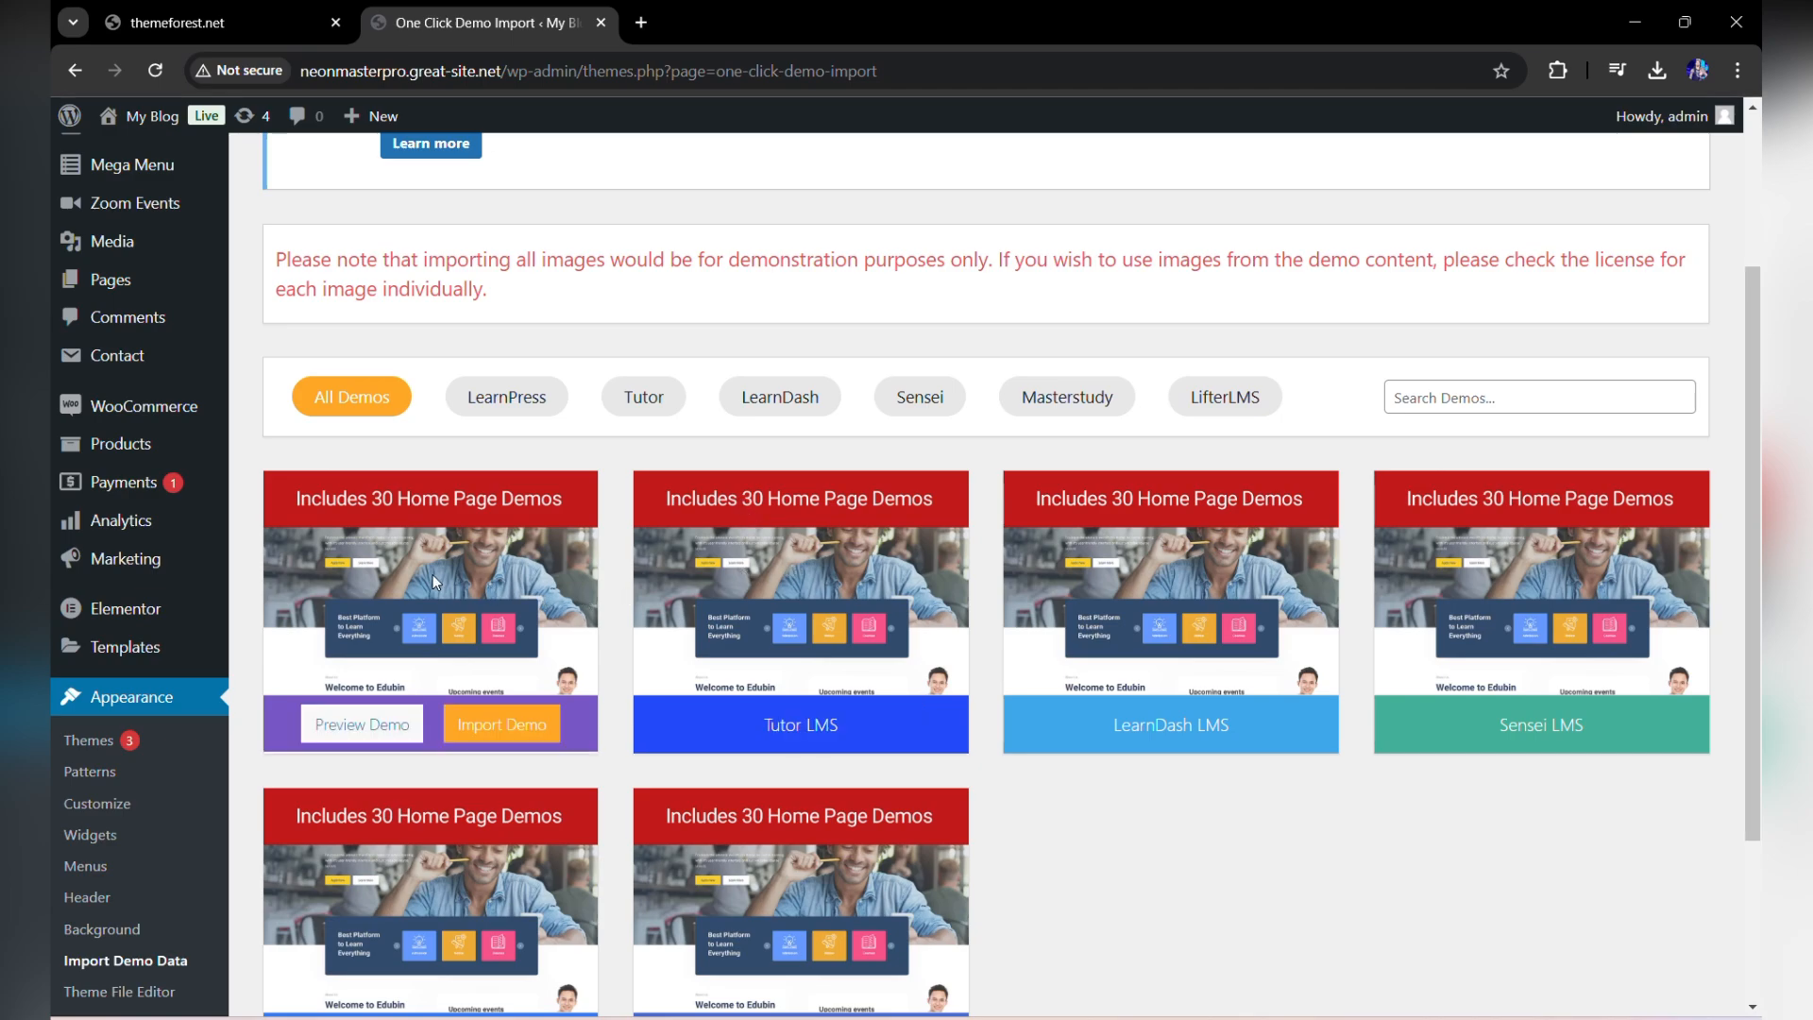
{"action": "left_click", "coordinate": [498, 729]}
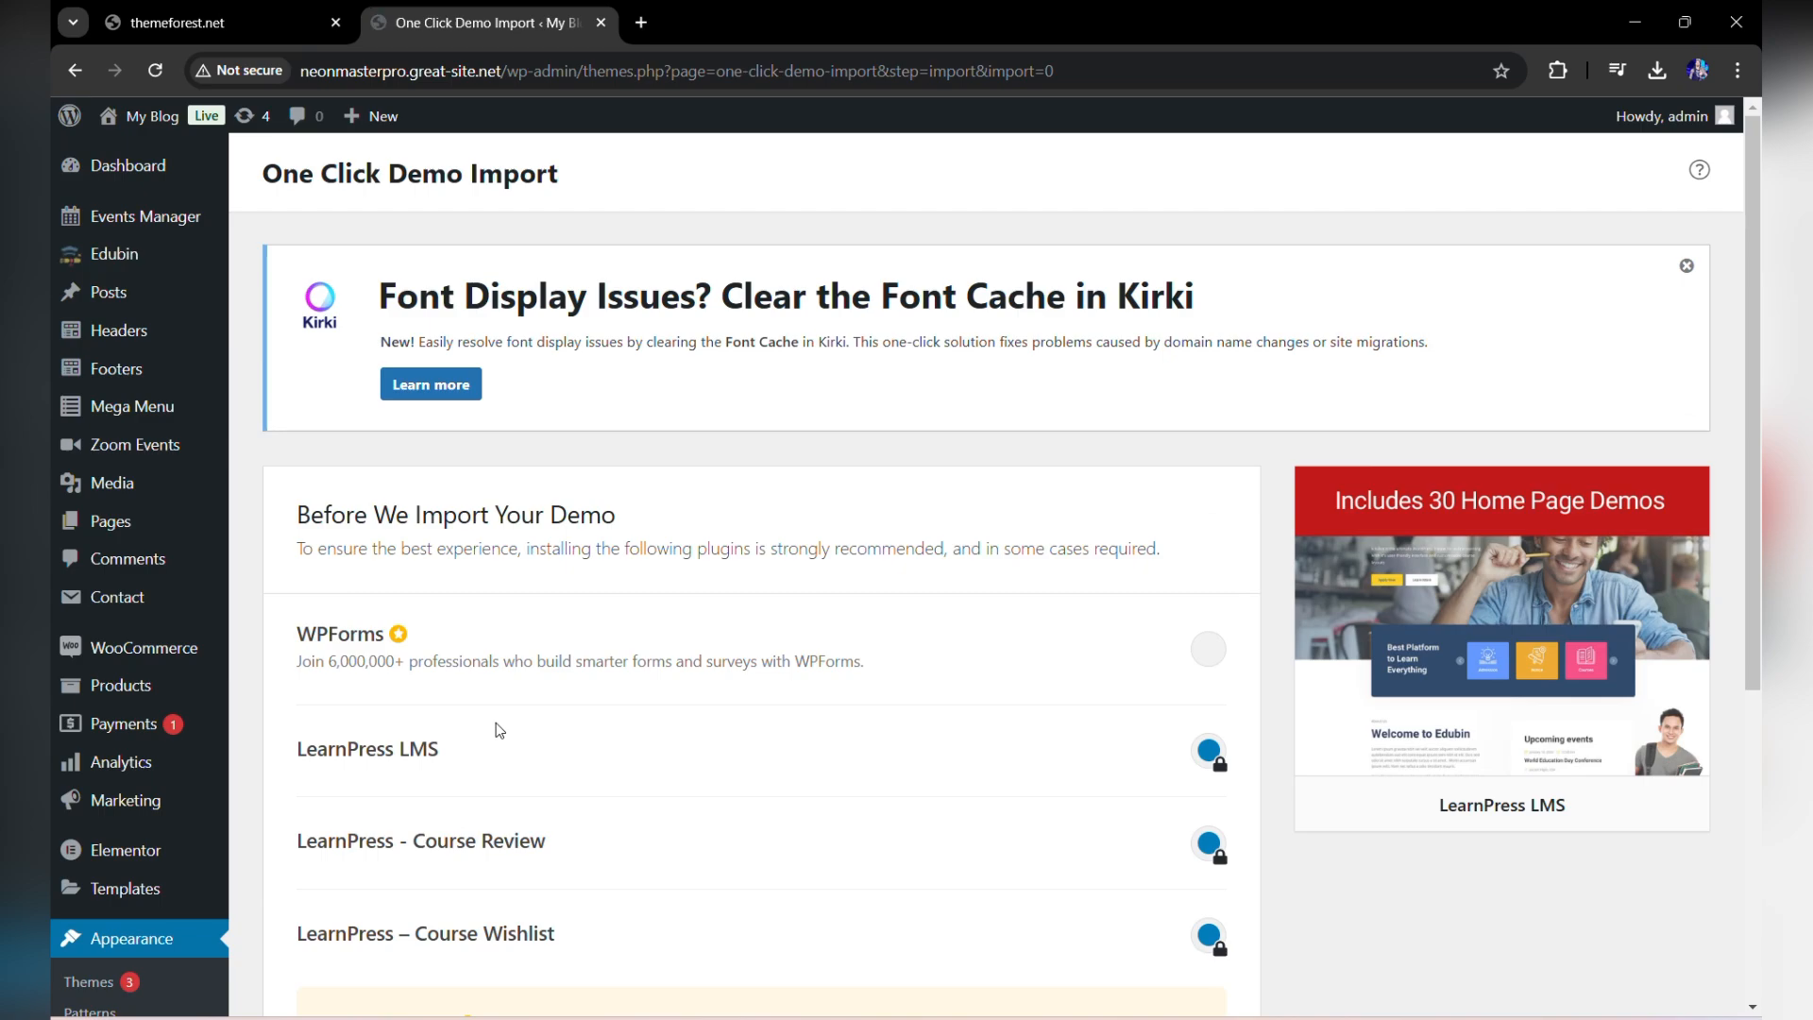
{"action": "scroll", "coordinate": [499, 730], "scroll_direction": "down", "scroll_amount": 3}
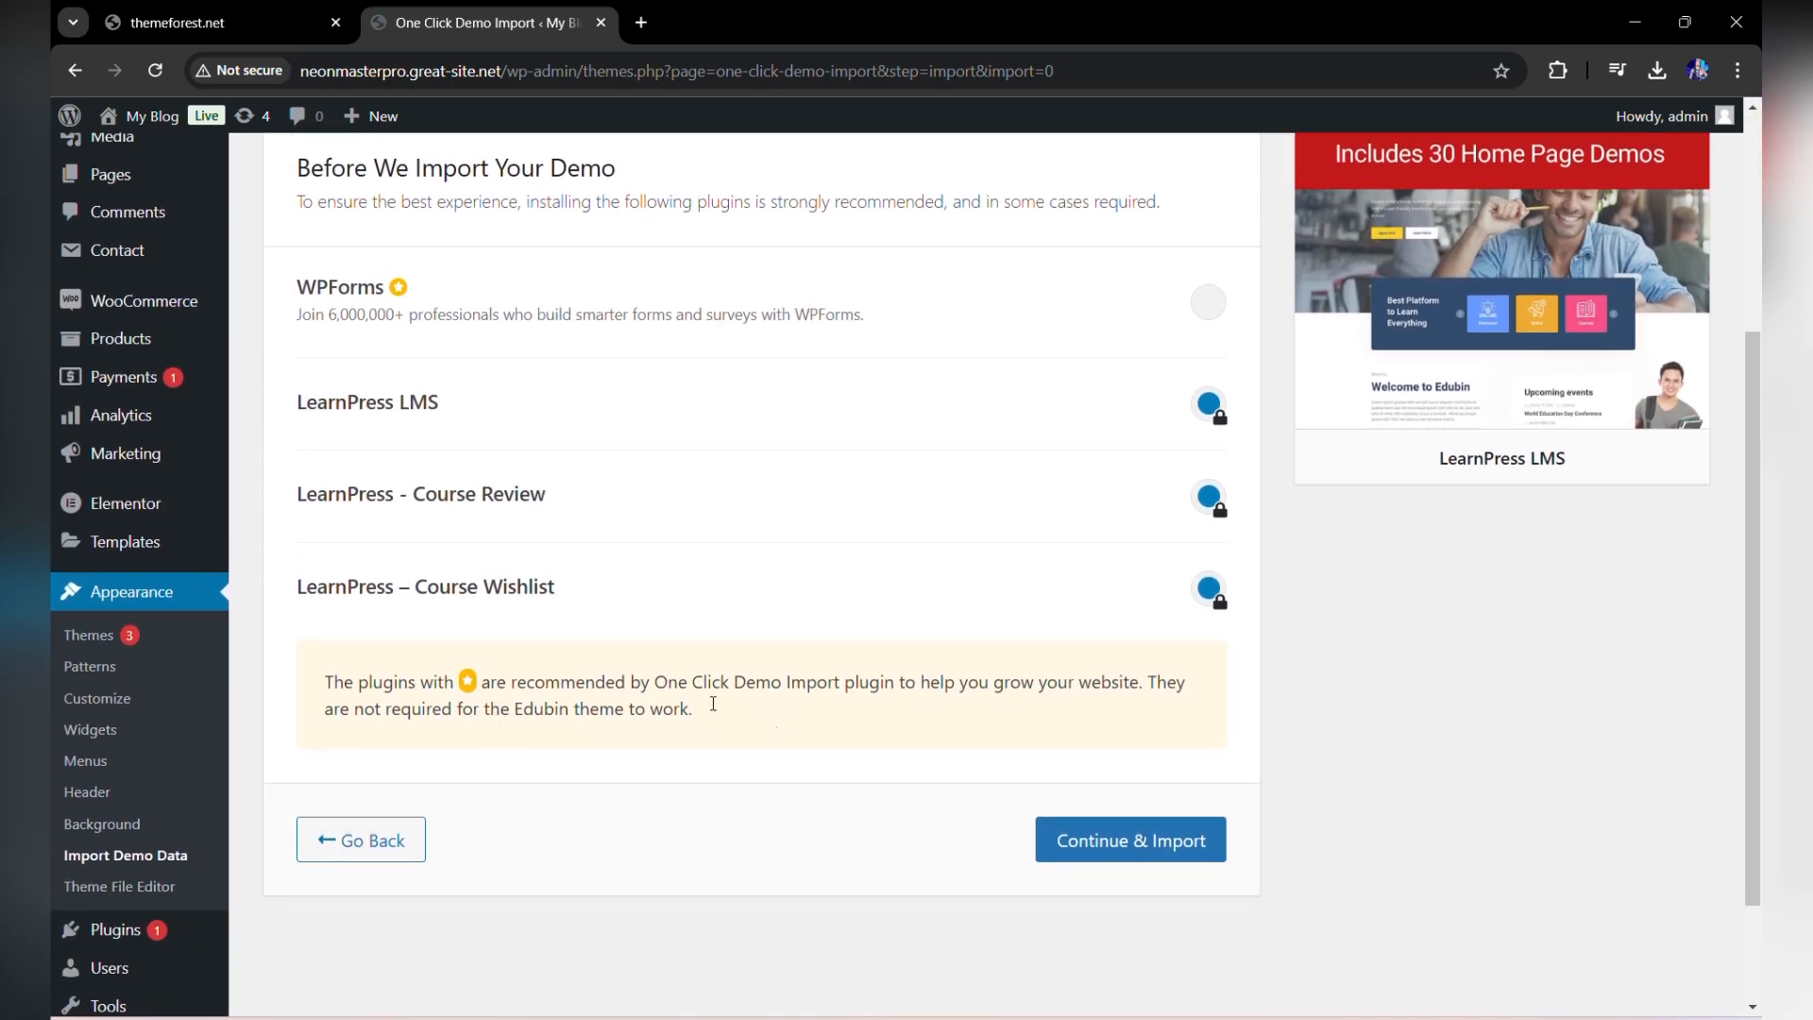
{"action": "left_click", "coordinate": [1105, 843]}
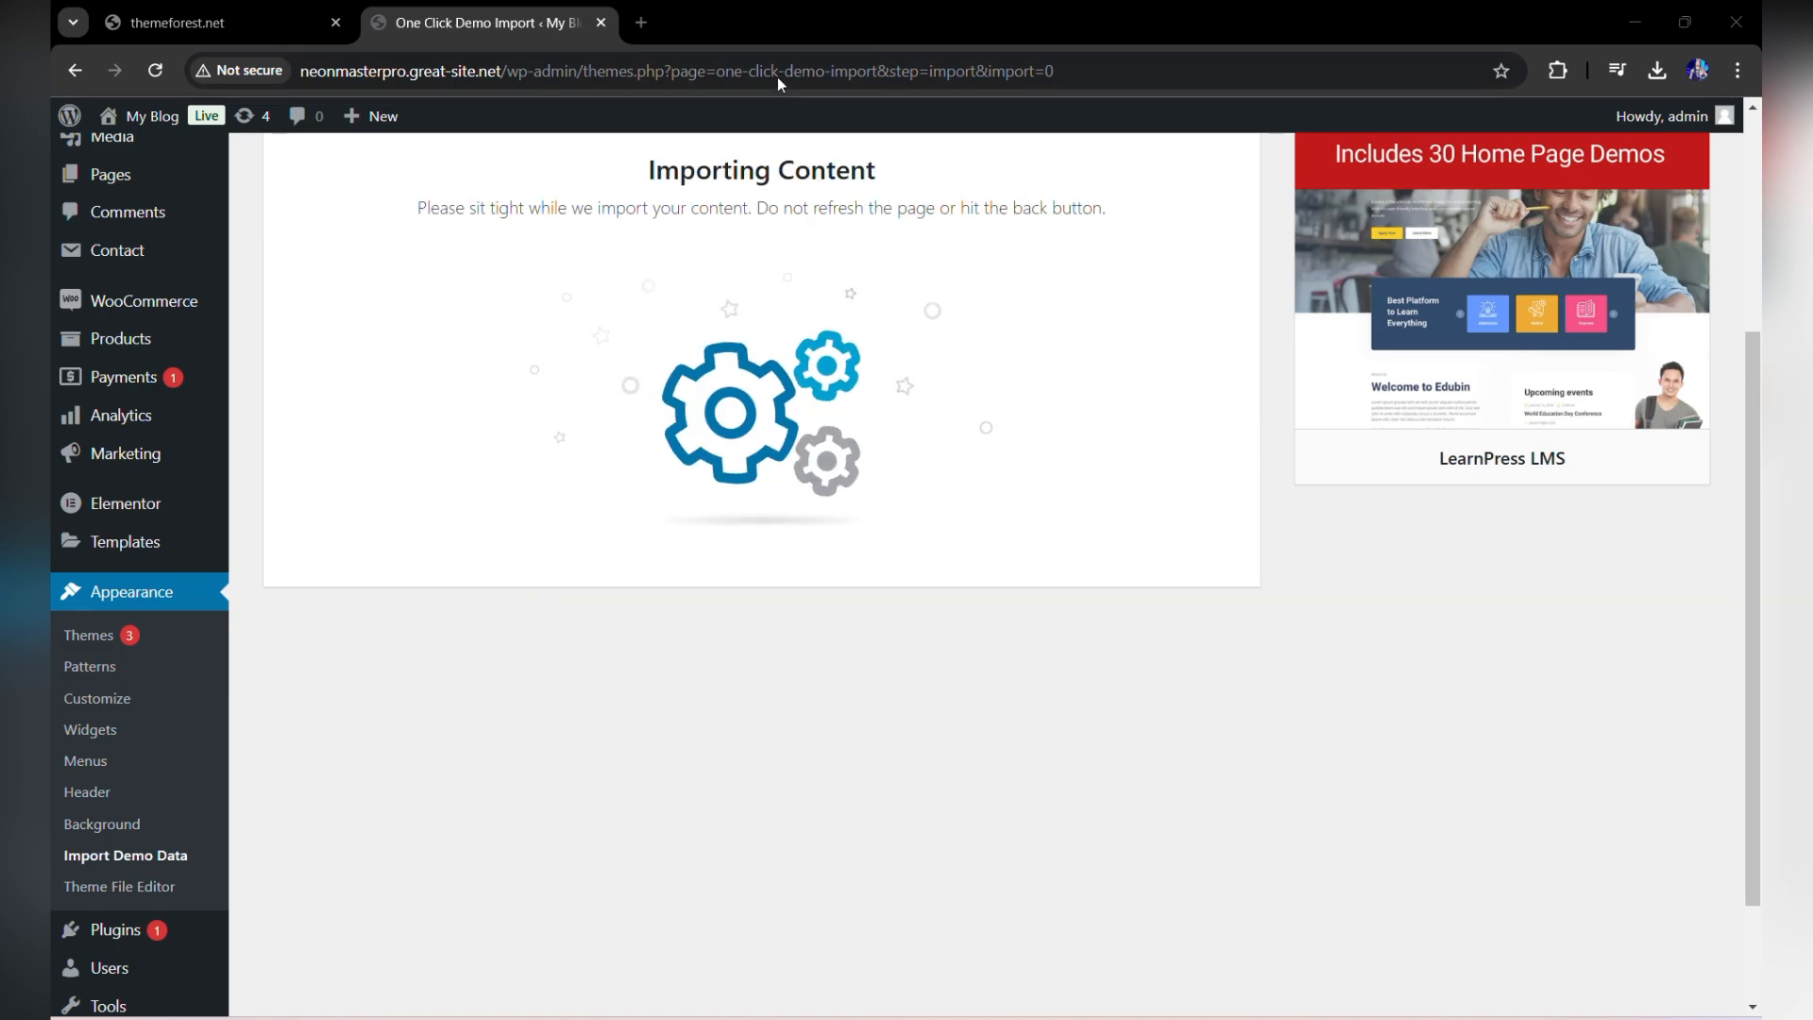
{"action": "scroll", "coordinate": [850, 300], "scroll_direction": "up", "scroll_amount": 2}
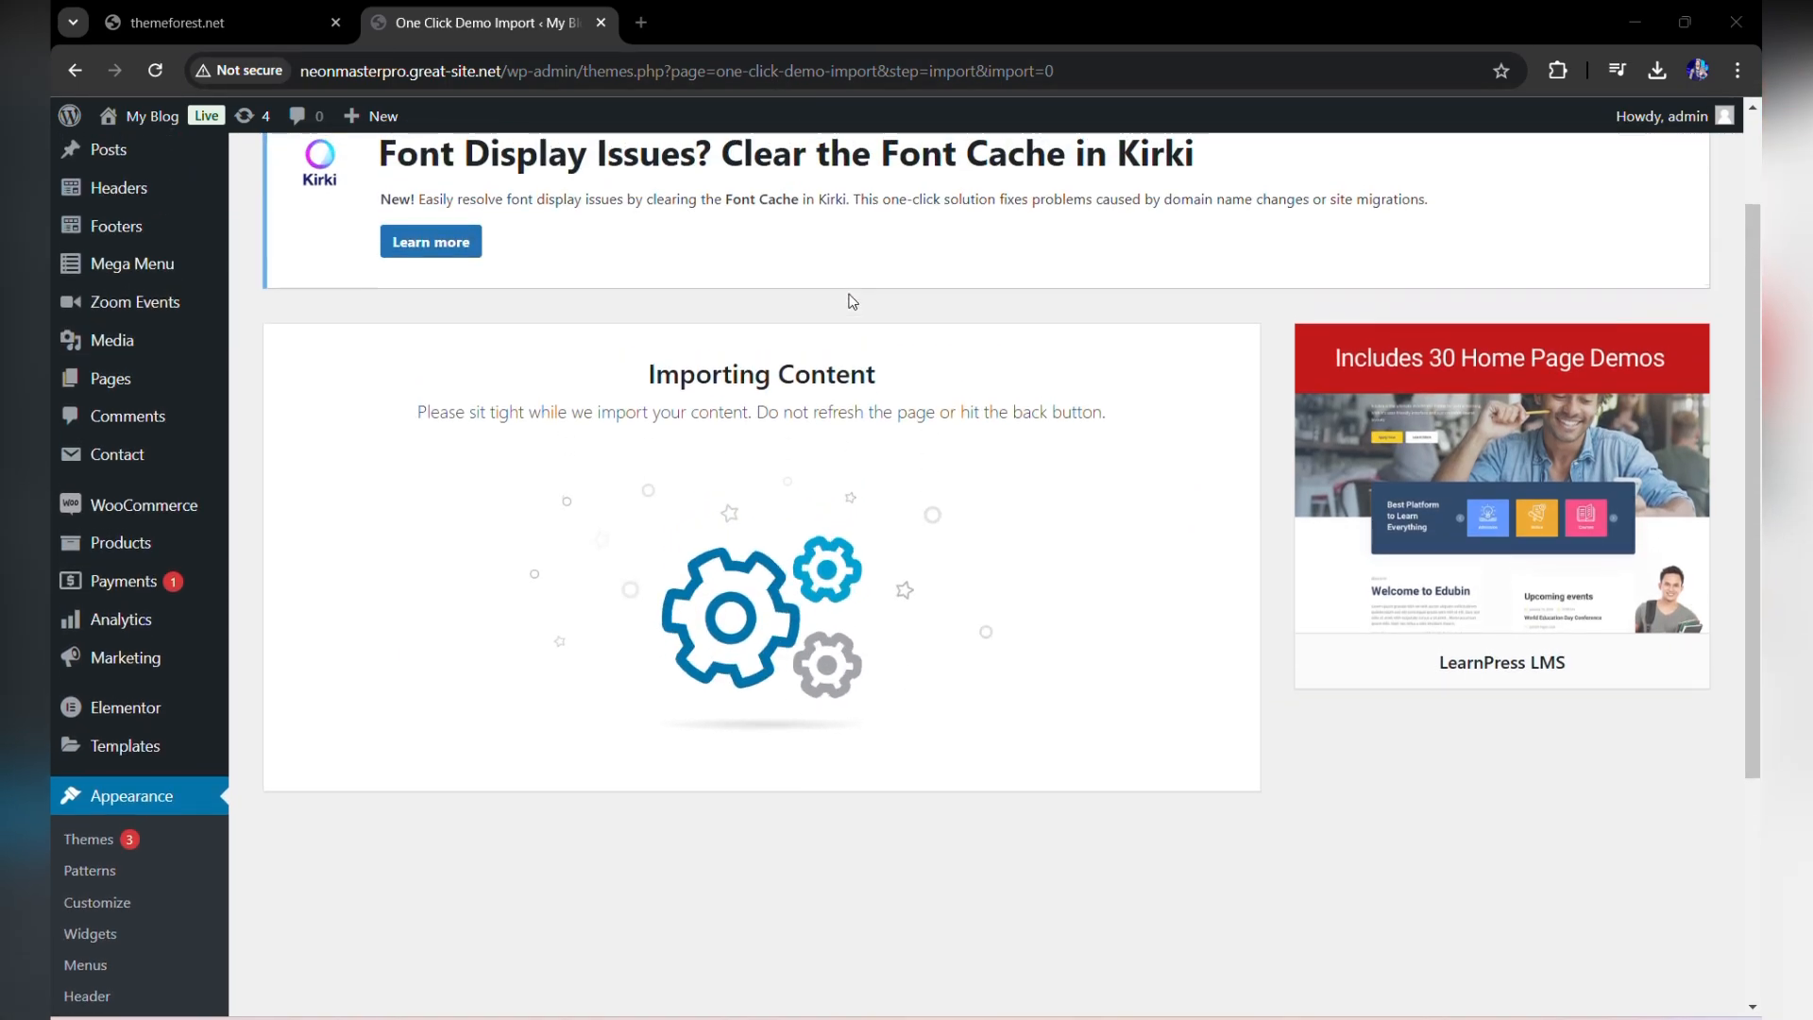
{"action": "scroll", "coordinate": [850, 300], "scroll_direction": "up", "scroll_amount": 1}
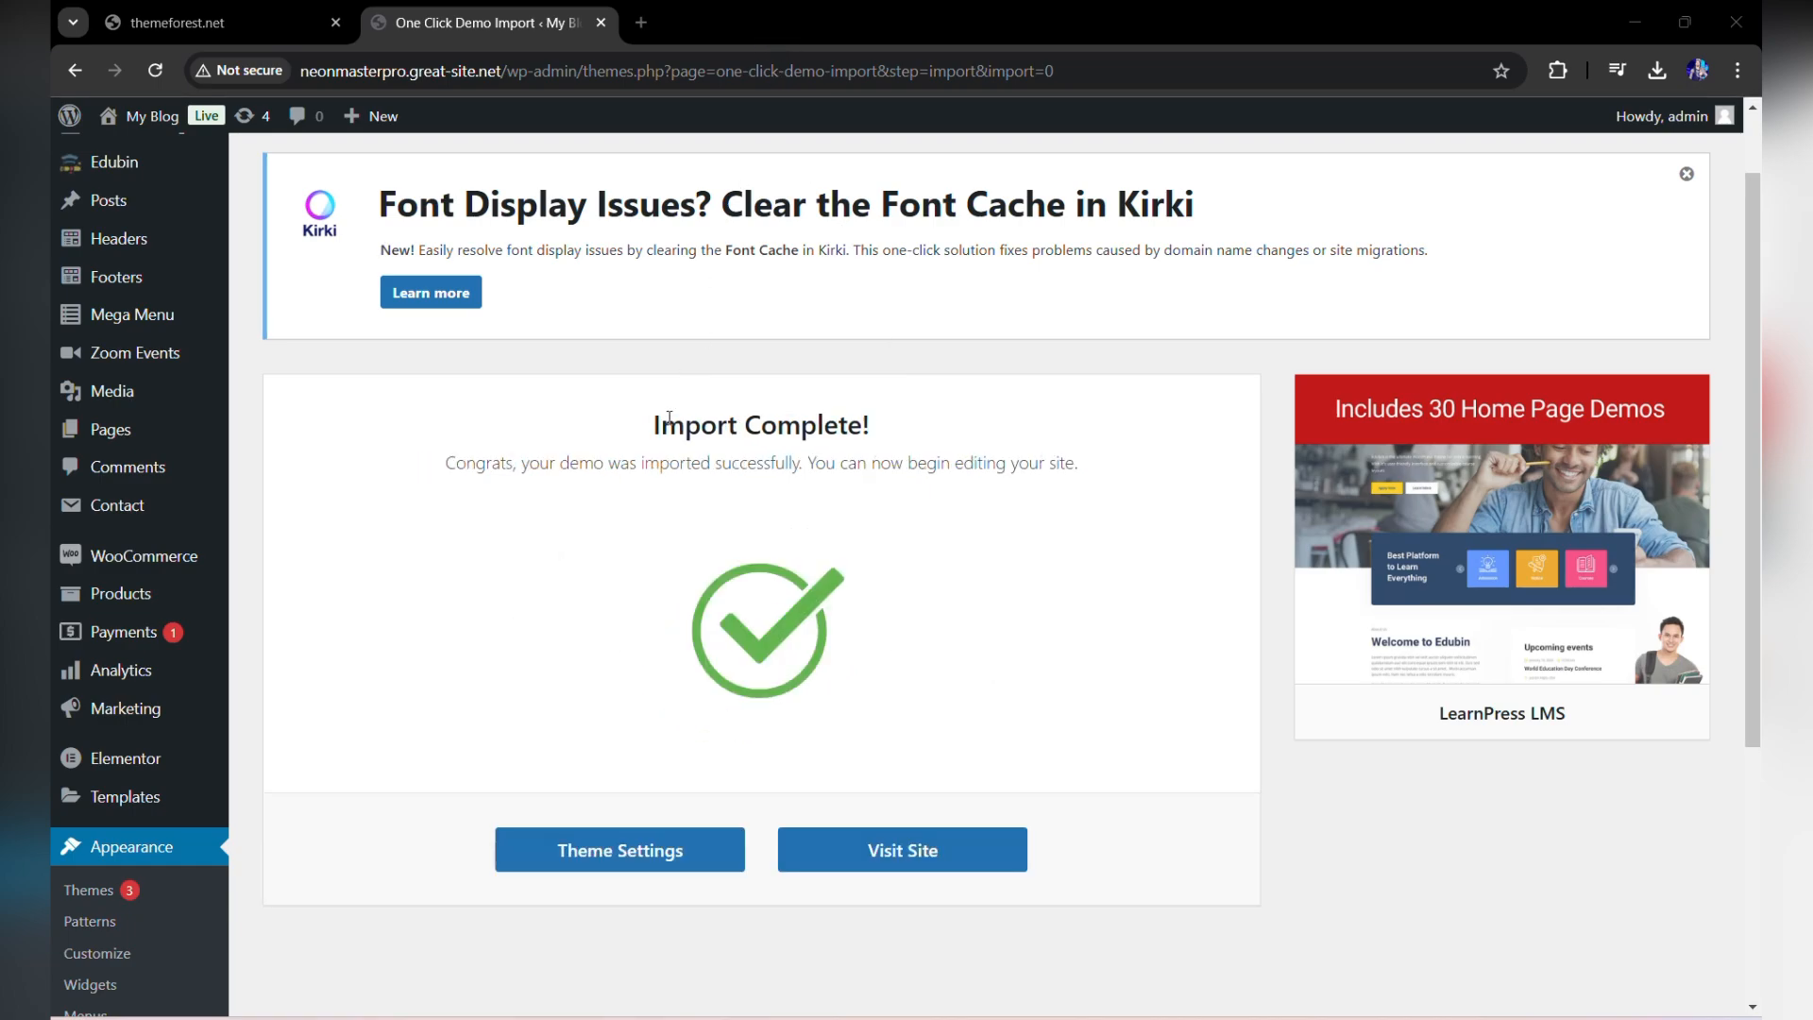
Read the import completion message and open the website in a new browser tab.
{"action": "left_click_drag", "start_coordinate": [656, 425], "coordinate": [876, 432]}
{"action": "left_click_drag", "start_coordinate": [445, 472], "coordinate": [1098, 465]}
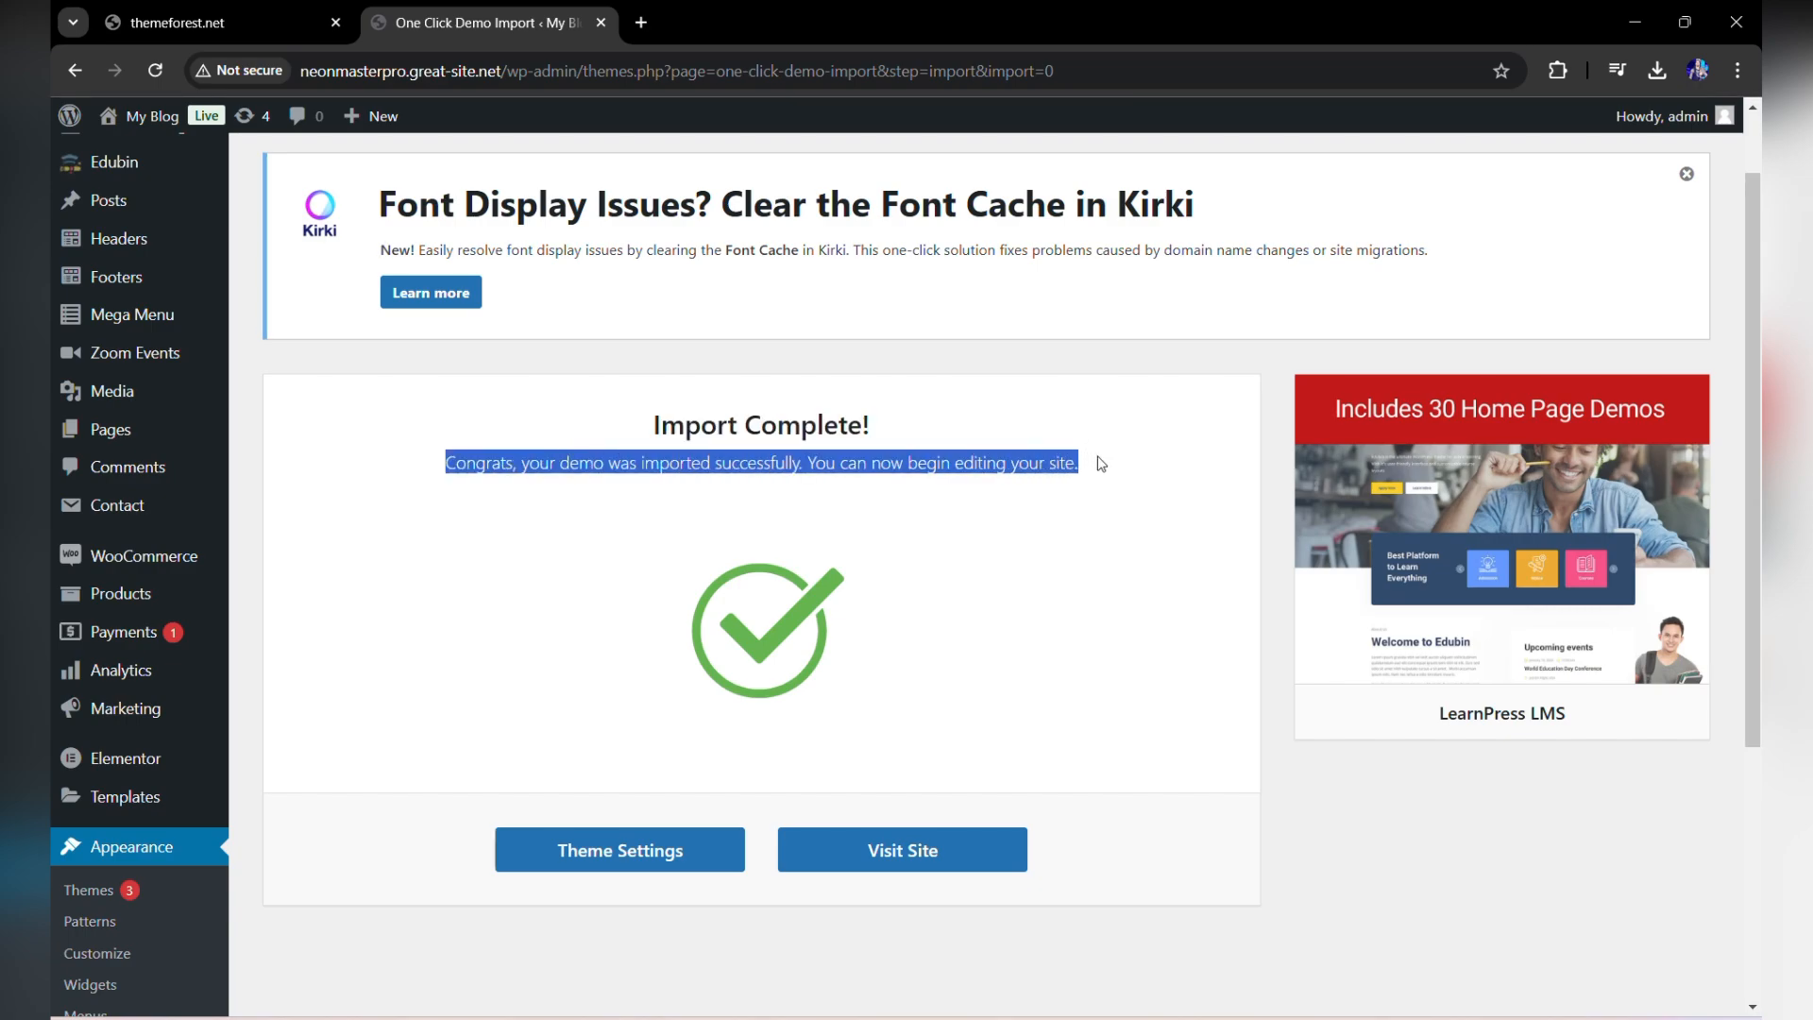
{"action": "left_click", "coordinate": [1036, 653]}
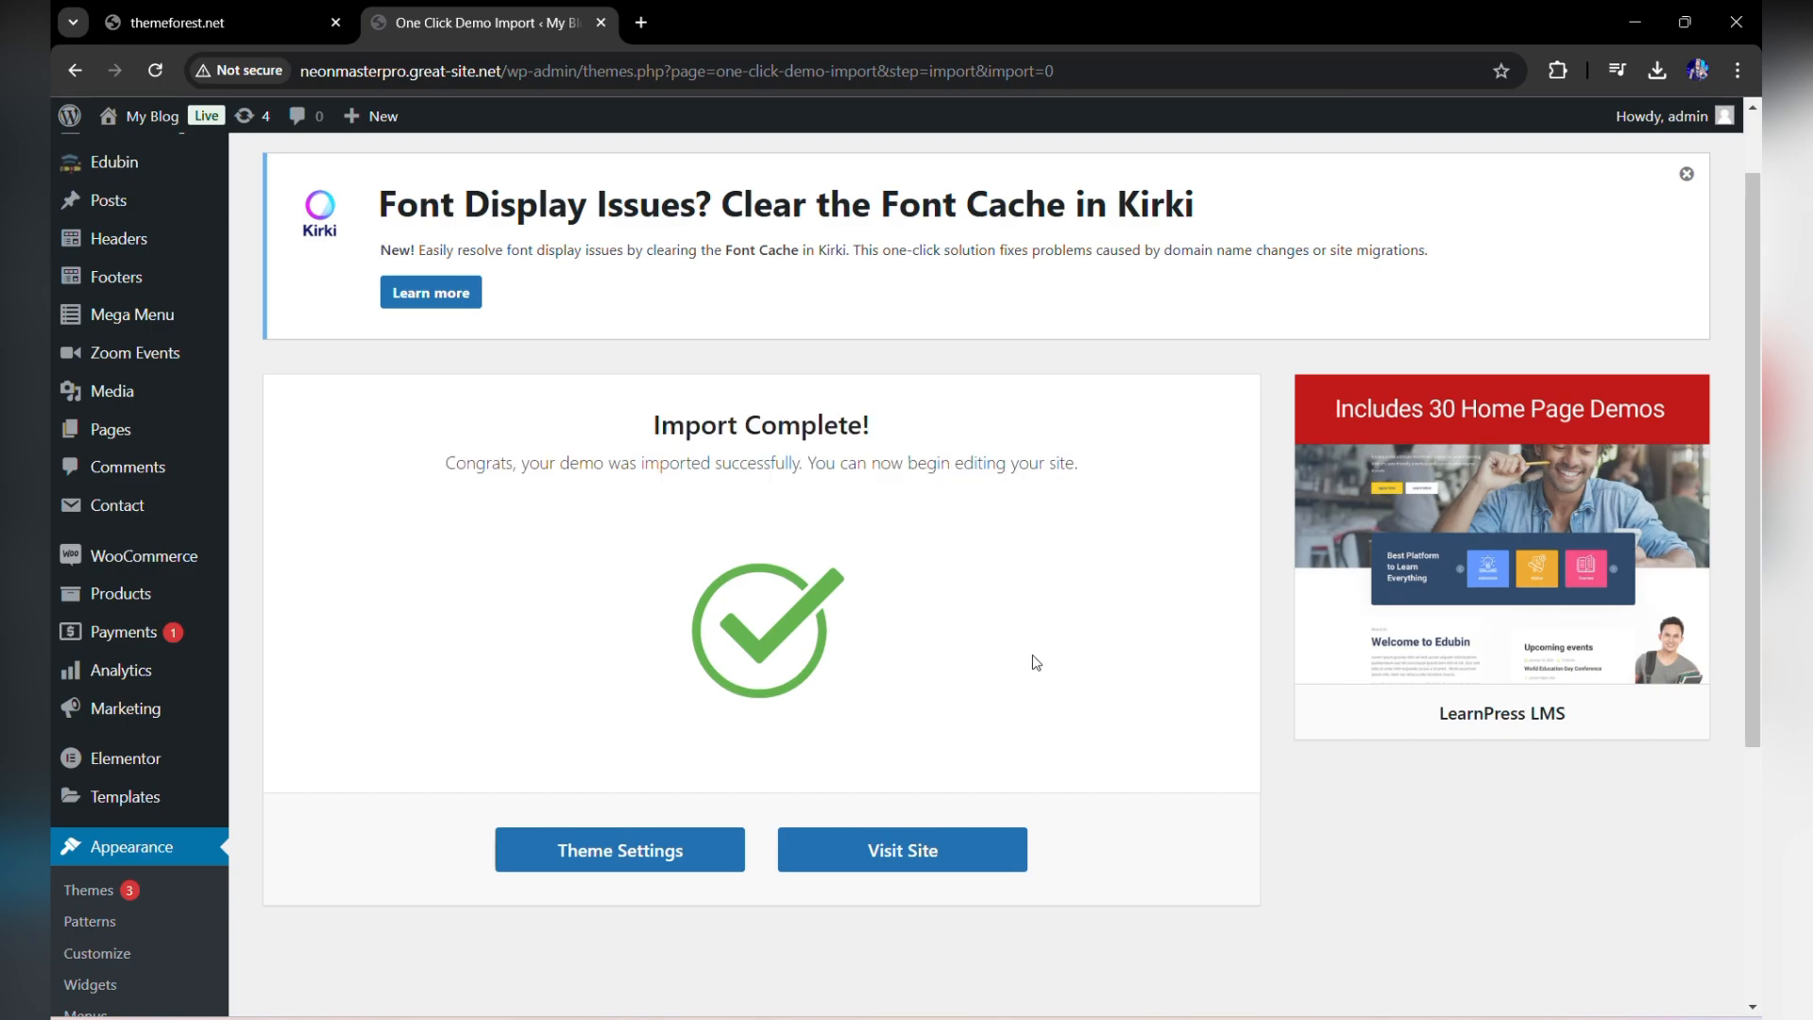
{"action": "right_click", "coordinate": [907, 853]}
{"action": "key", "text": "Escape"}
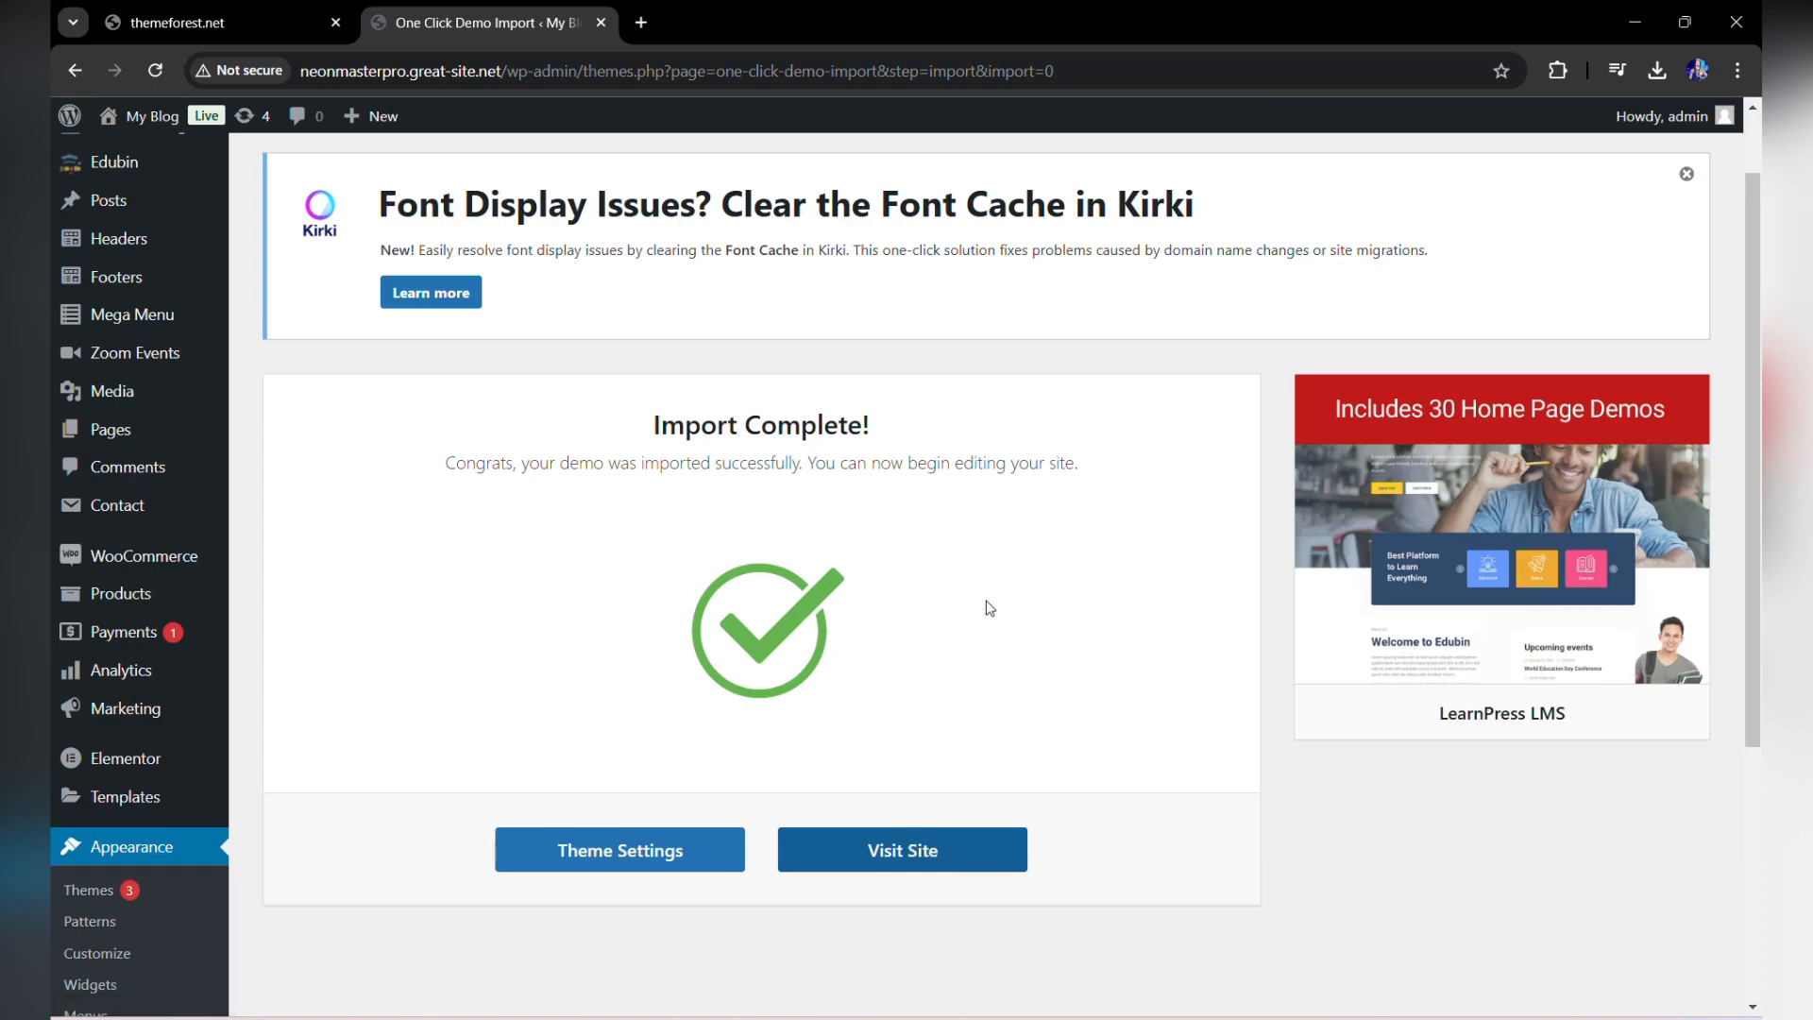
{"action": "key", "text": "ctrl+Tab"}
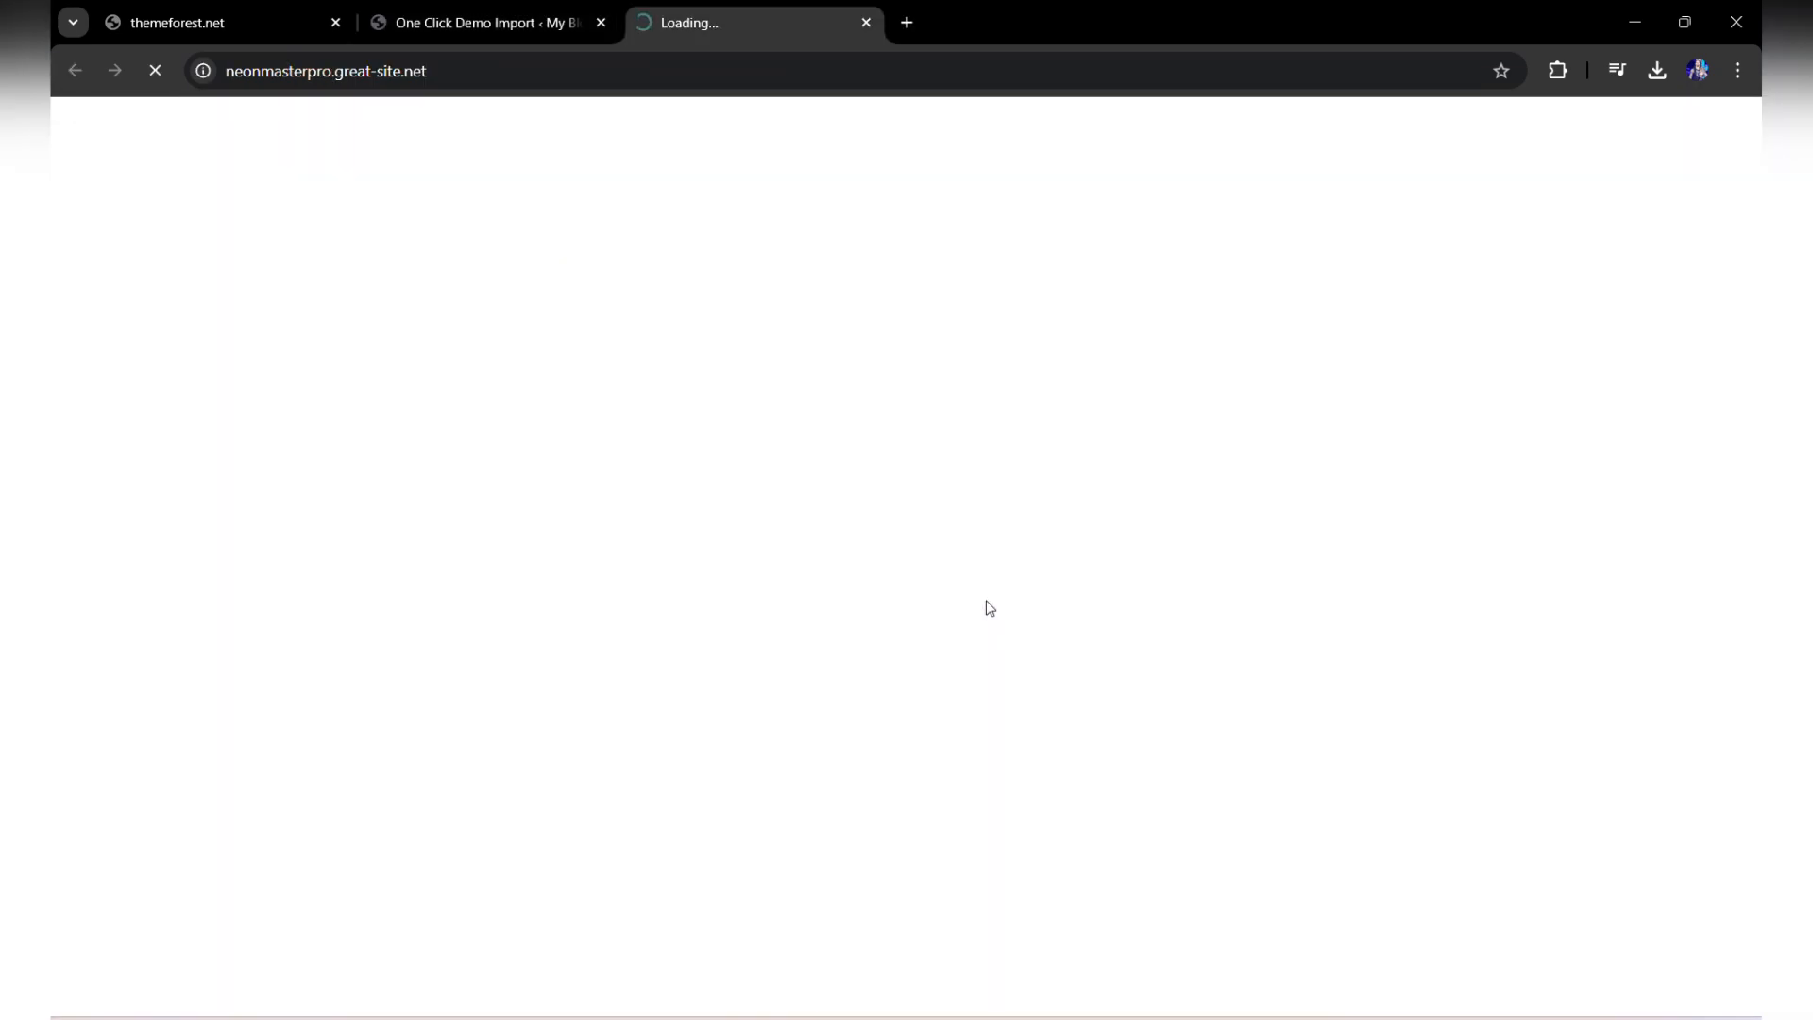
{"action": "key", "text": "XF86AudioRaiseVolume"}
{"action": "key", "text": "XF86AudioRaiseVolume"}
{"action": "key", "text": "XF86AudioRaiseVolume"}
{"action": "key", "text": "XF86AudioRaiseVolume"}
{"action": "key", "text": "XF86AudioRaiseVolume"}
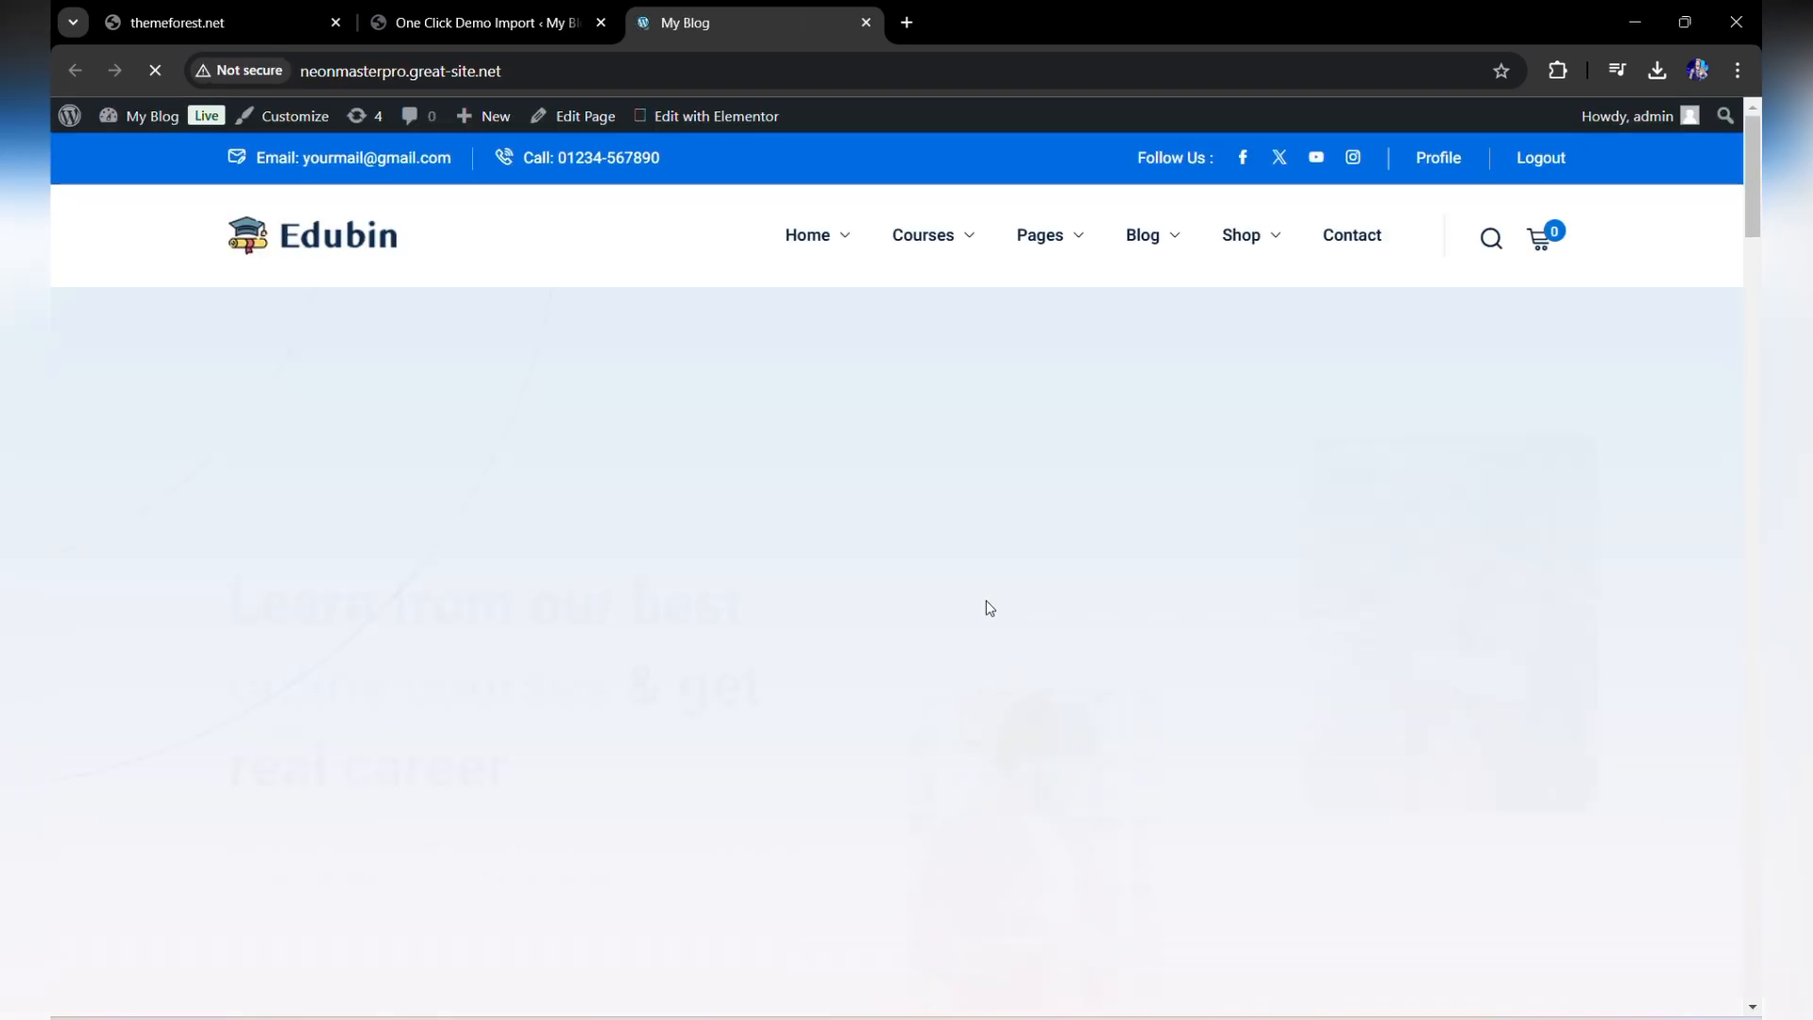
Examine the imported site's Home, Courses, Pages, Blog and Shop navigation entries and its header search overlay.
{"action": "mouse_move", "coordinate": [830, 252]}
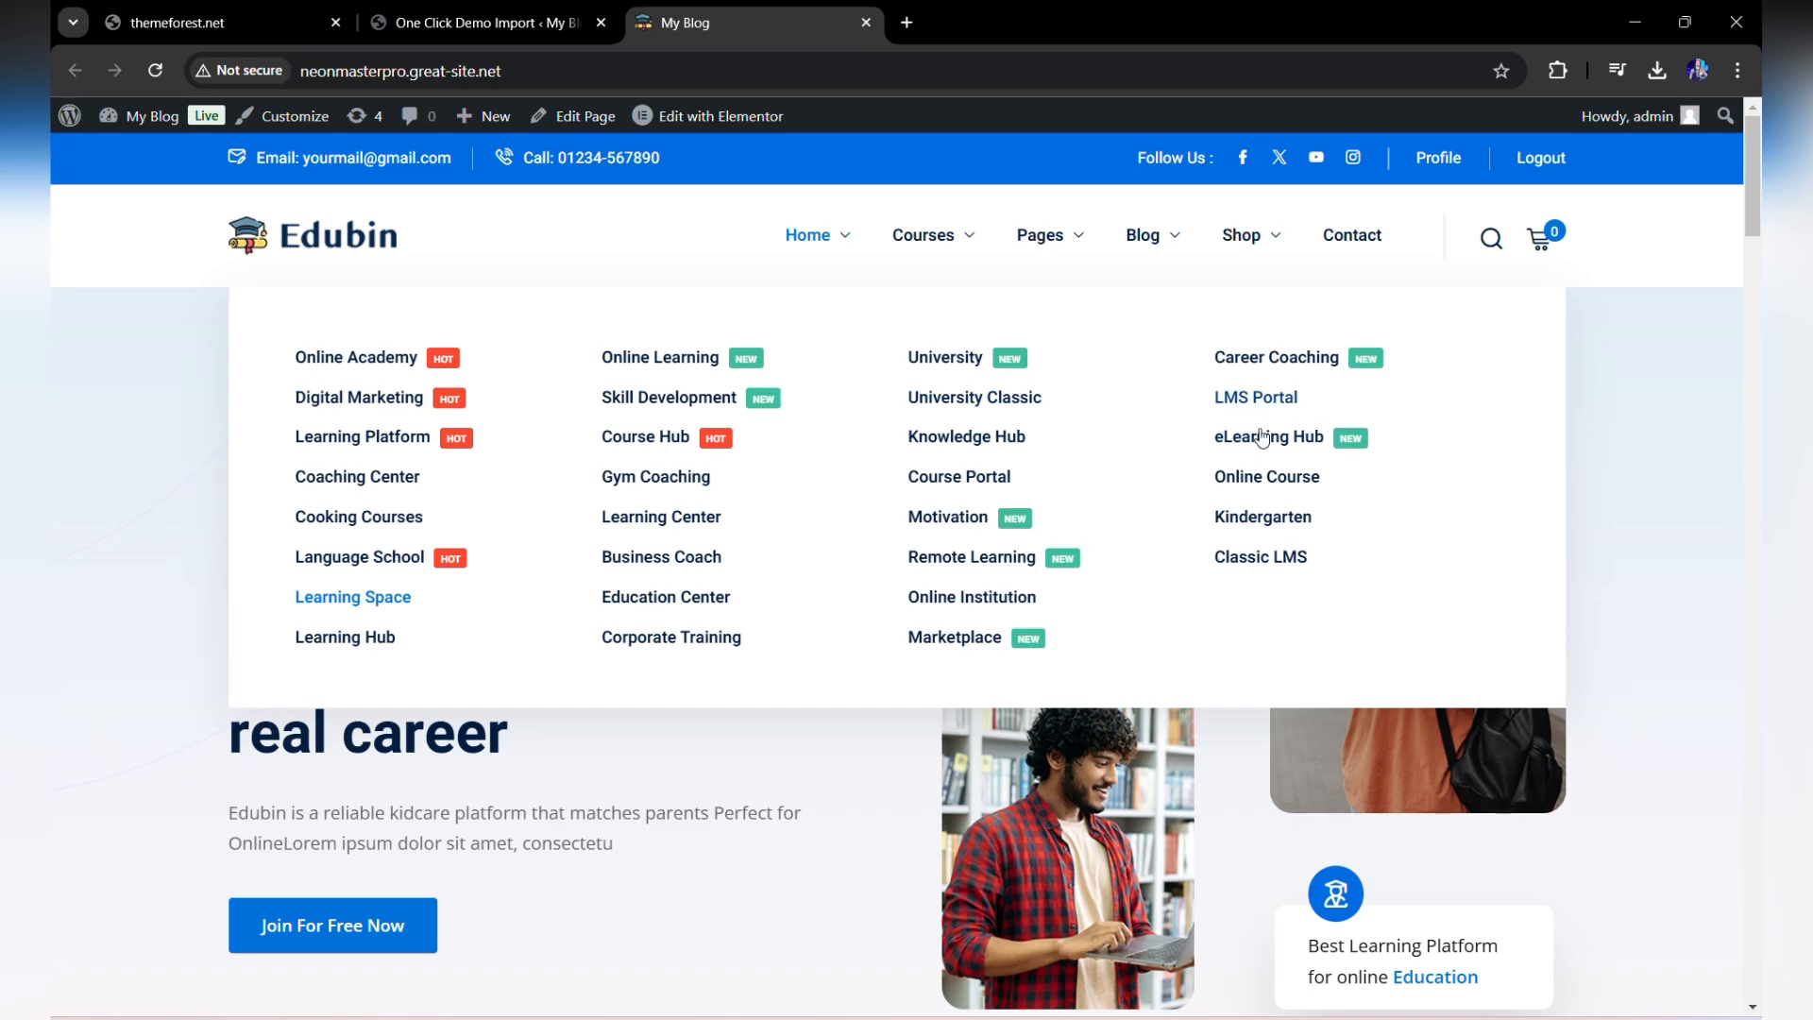
{"action": "mouse_move", "coordinate": [952, 253]}
{"action": "mouse_move", "coordinate": [1068, 331]}
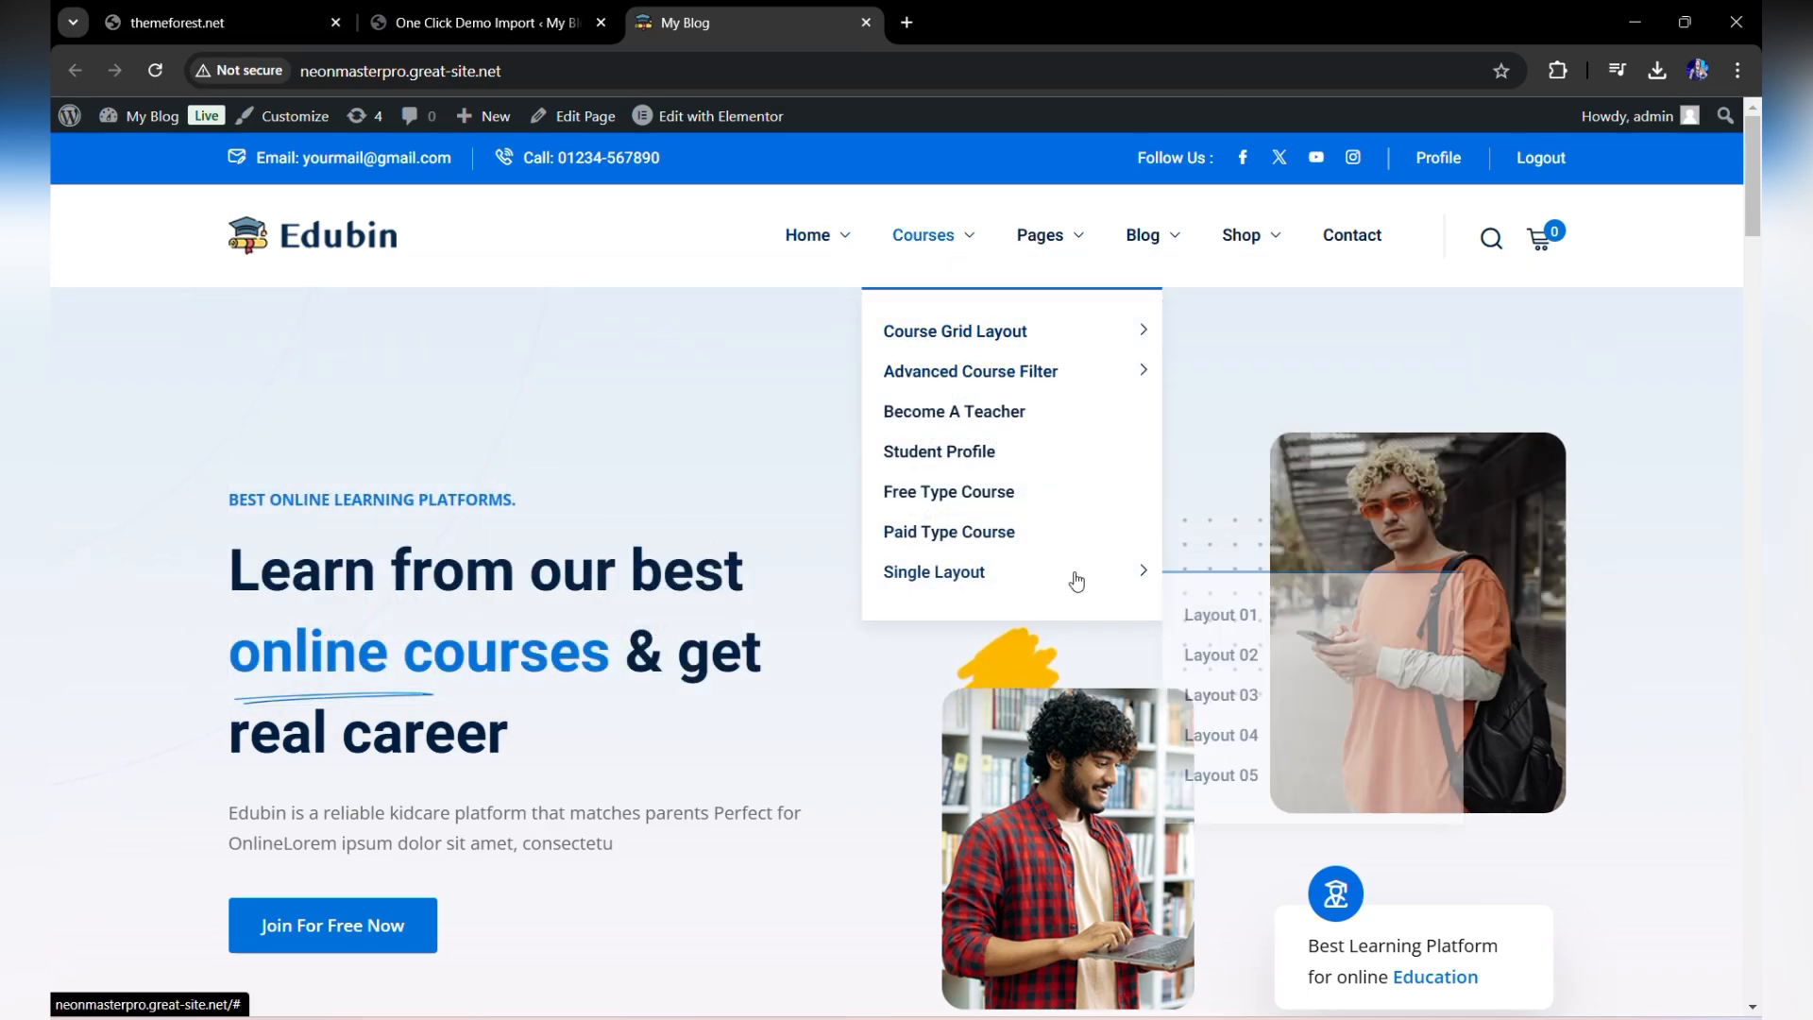
{"action": "mouse_move", "coordinate": [1070, 265]}
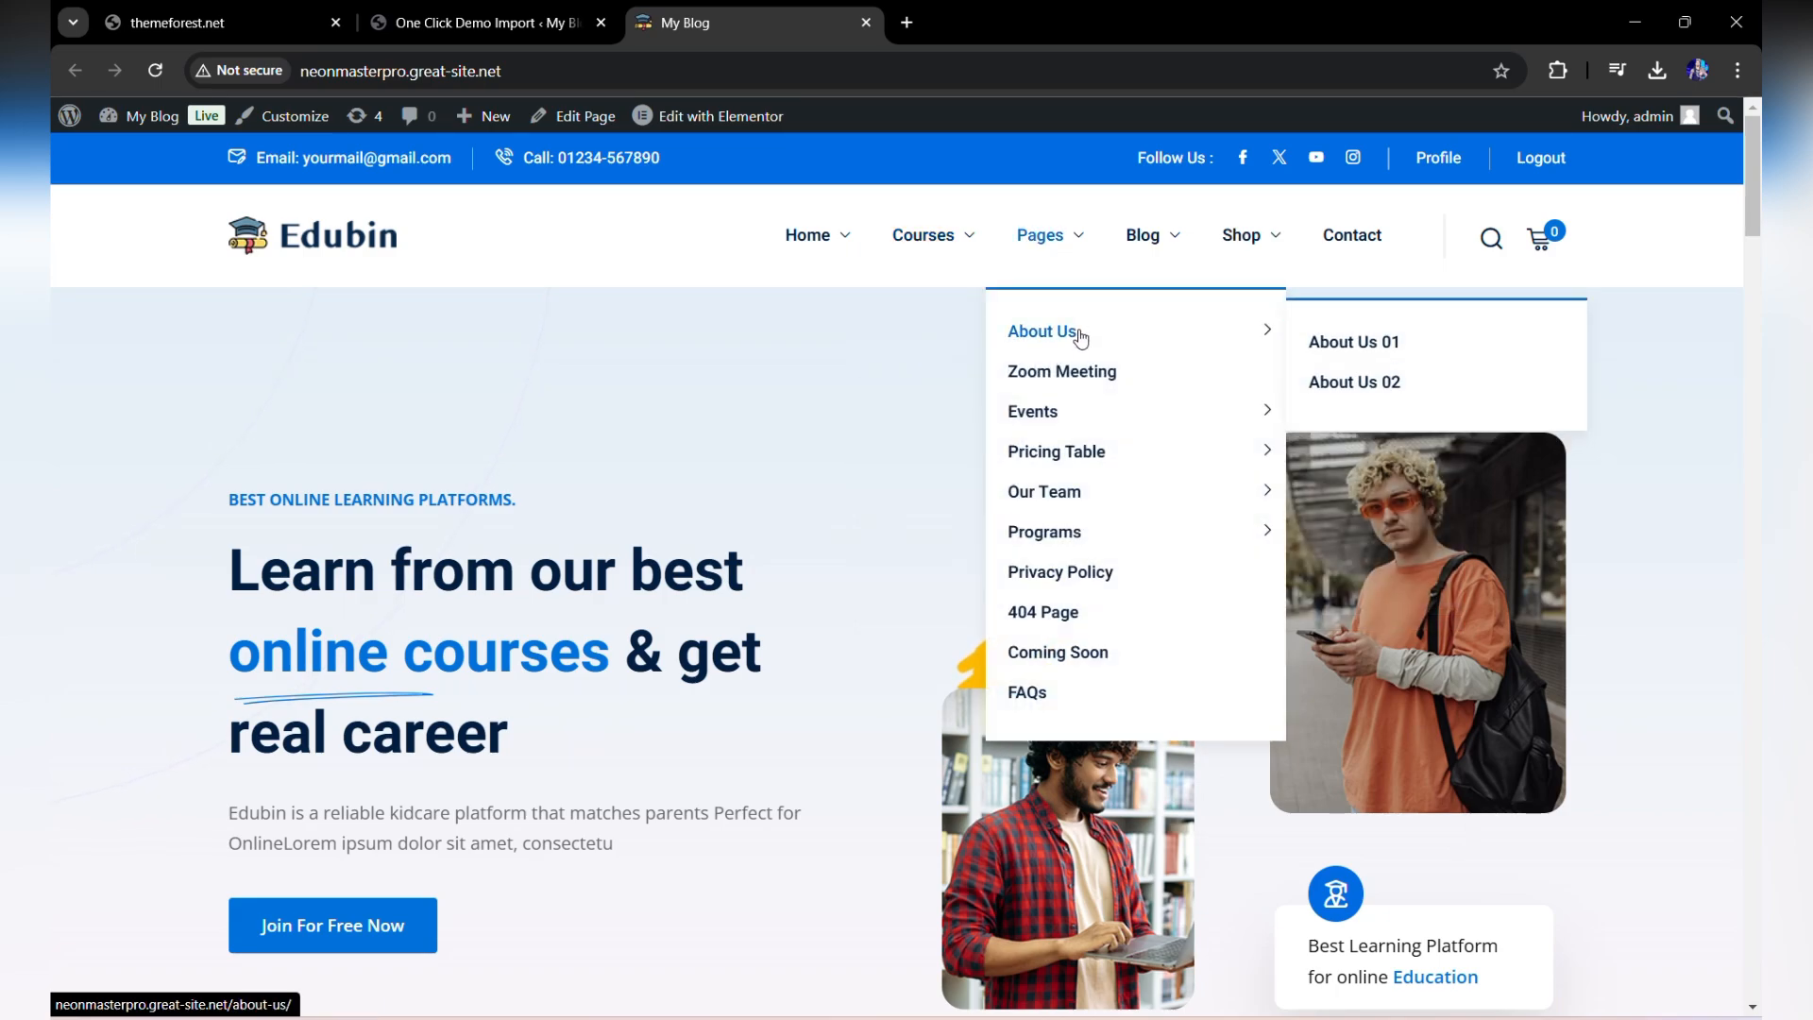
{"action": "mouse_move", "coordinate": [1209, 423]}
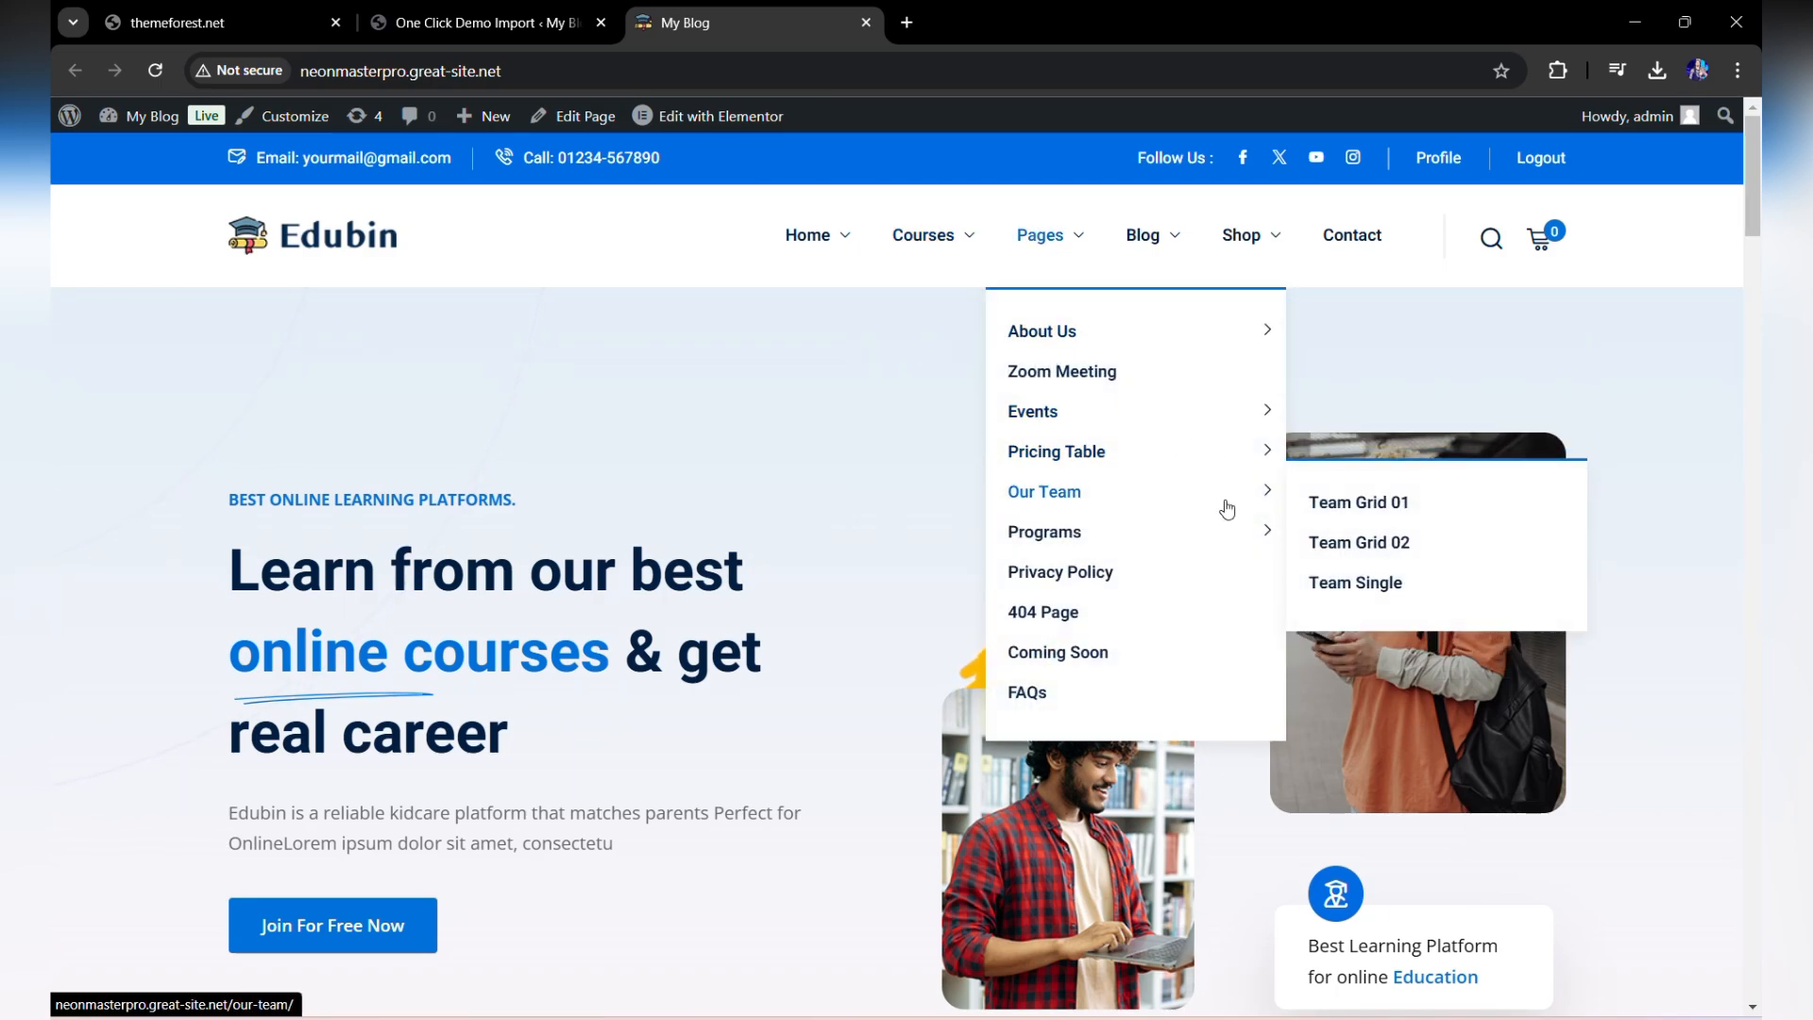
{"action": "mouse_move", "coordinate": [1145, 248]}
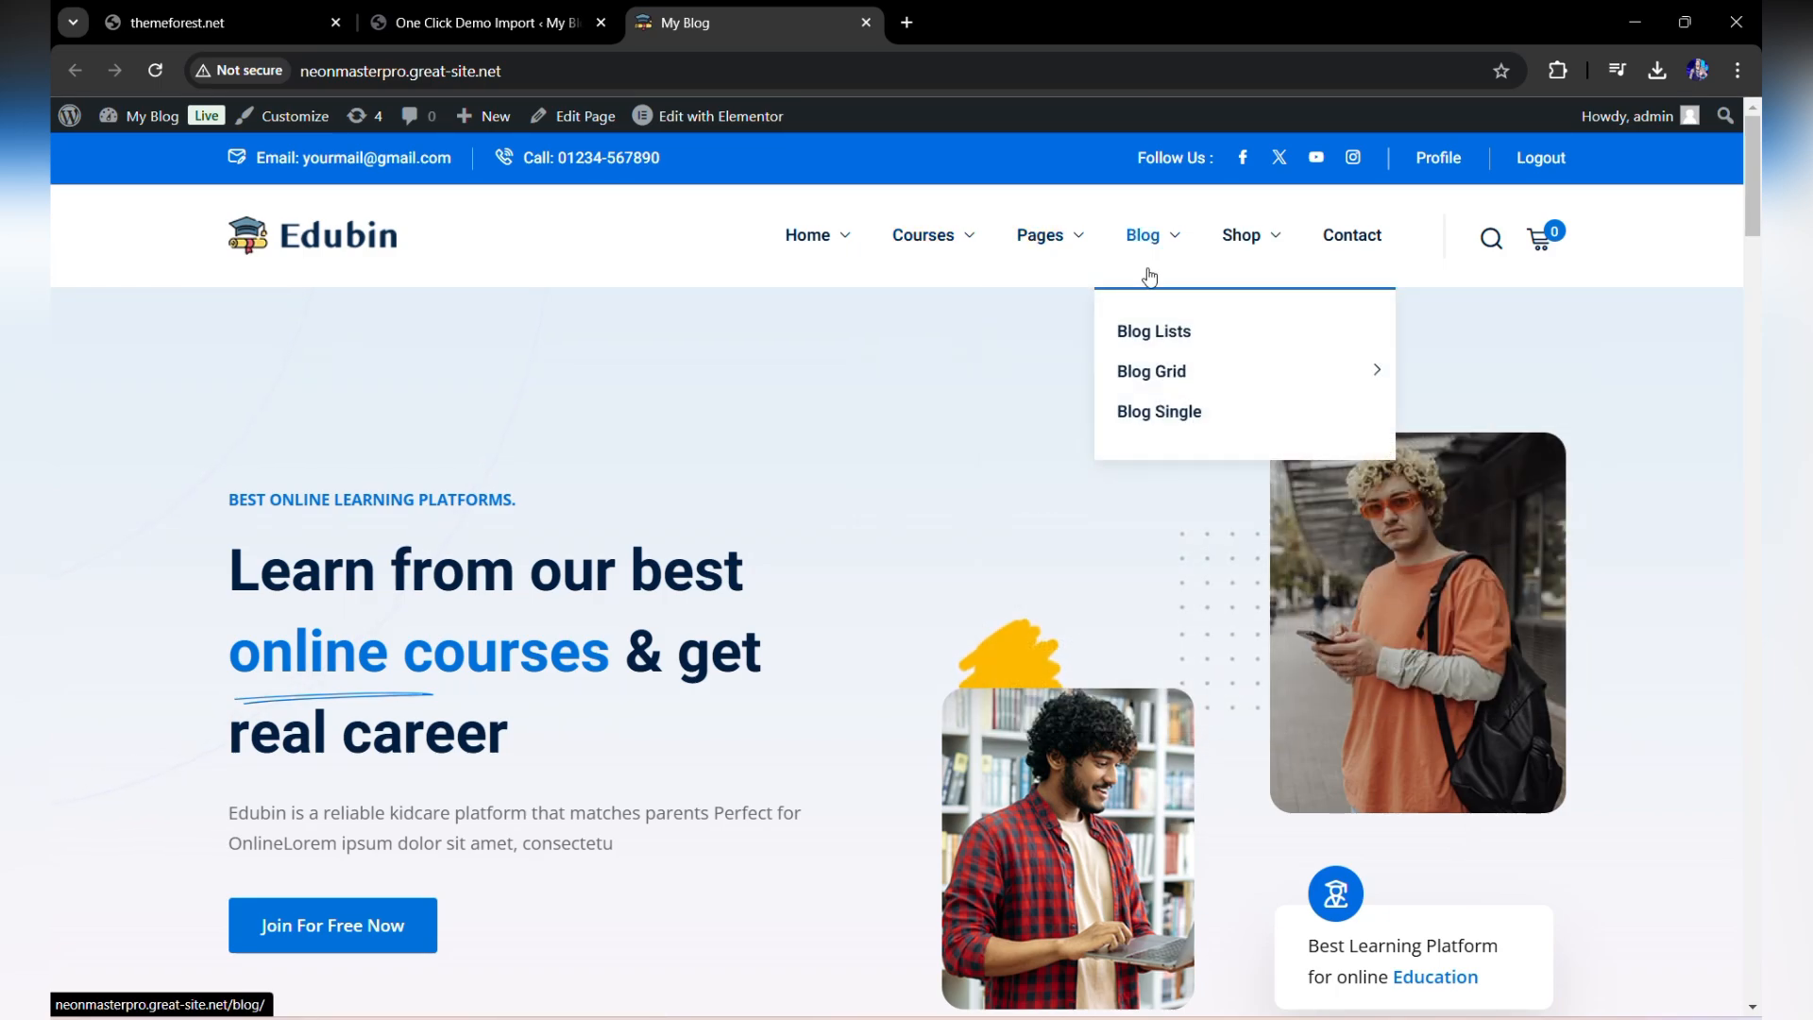
{"action": "mouse_move", "coordinate": [1174, 376]}
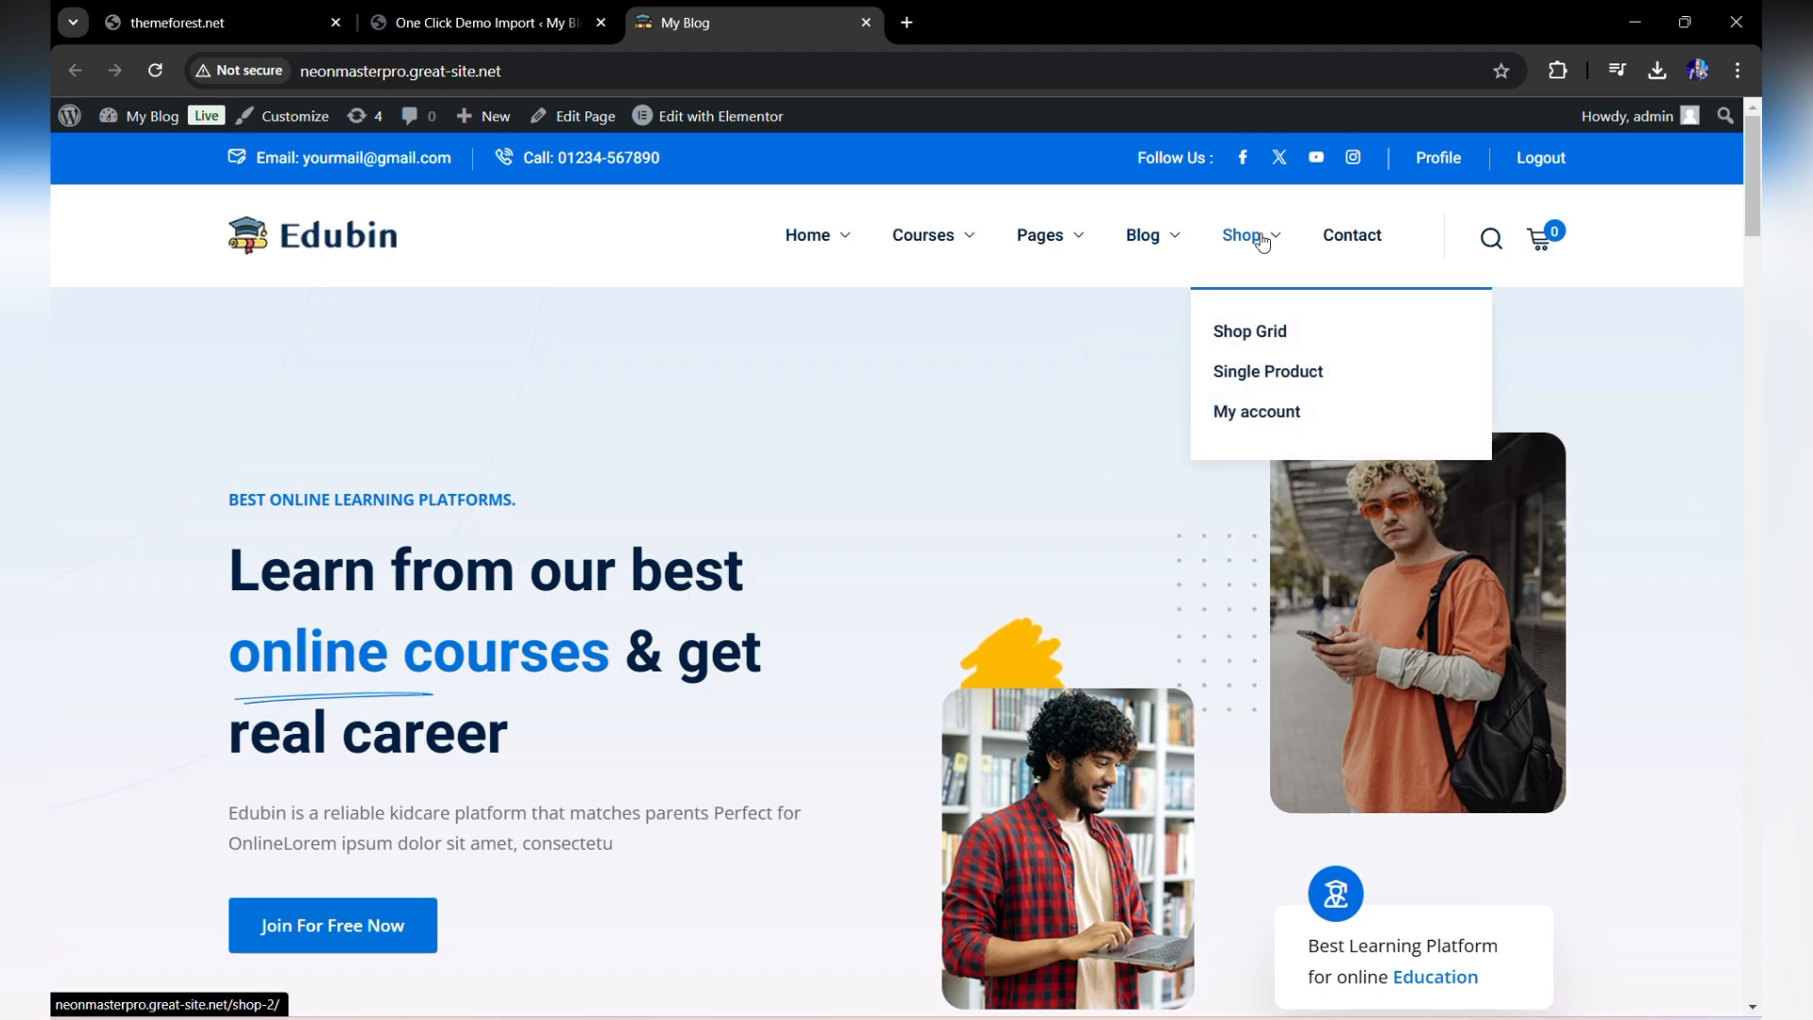
{"action": "left_click", "coordinate": [1490, 242]}
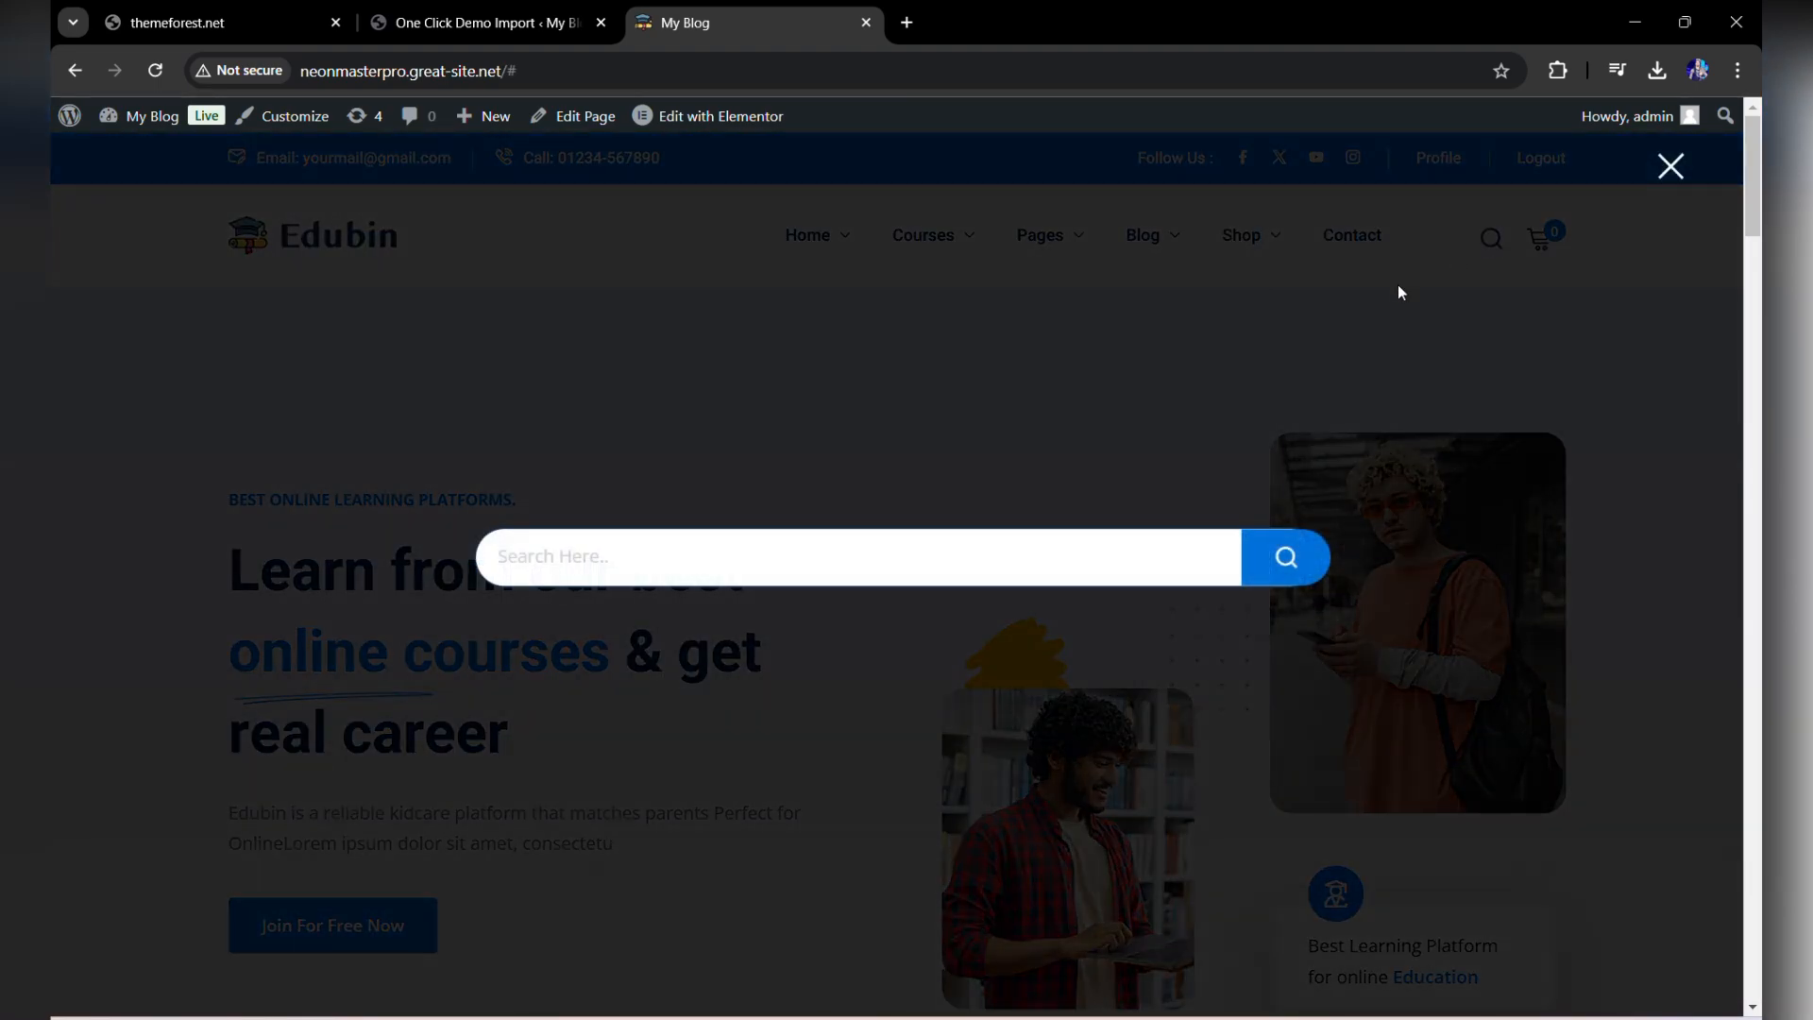
{"action": "left_click", "coordinate": [1683, 183]}
Review the imported homepage's sections from the hero banner down to the footer, and go back to the top.
{"action": "scroll", "coordinate": [982, 592], "scroll_direction": "down", "scroll_amount": 3}
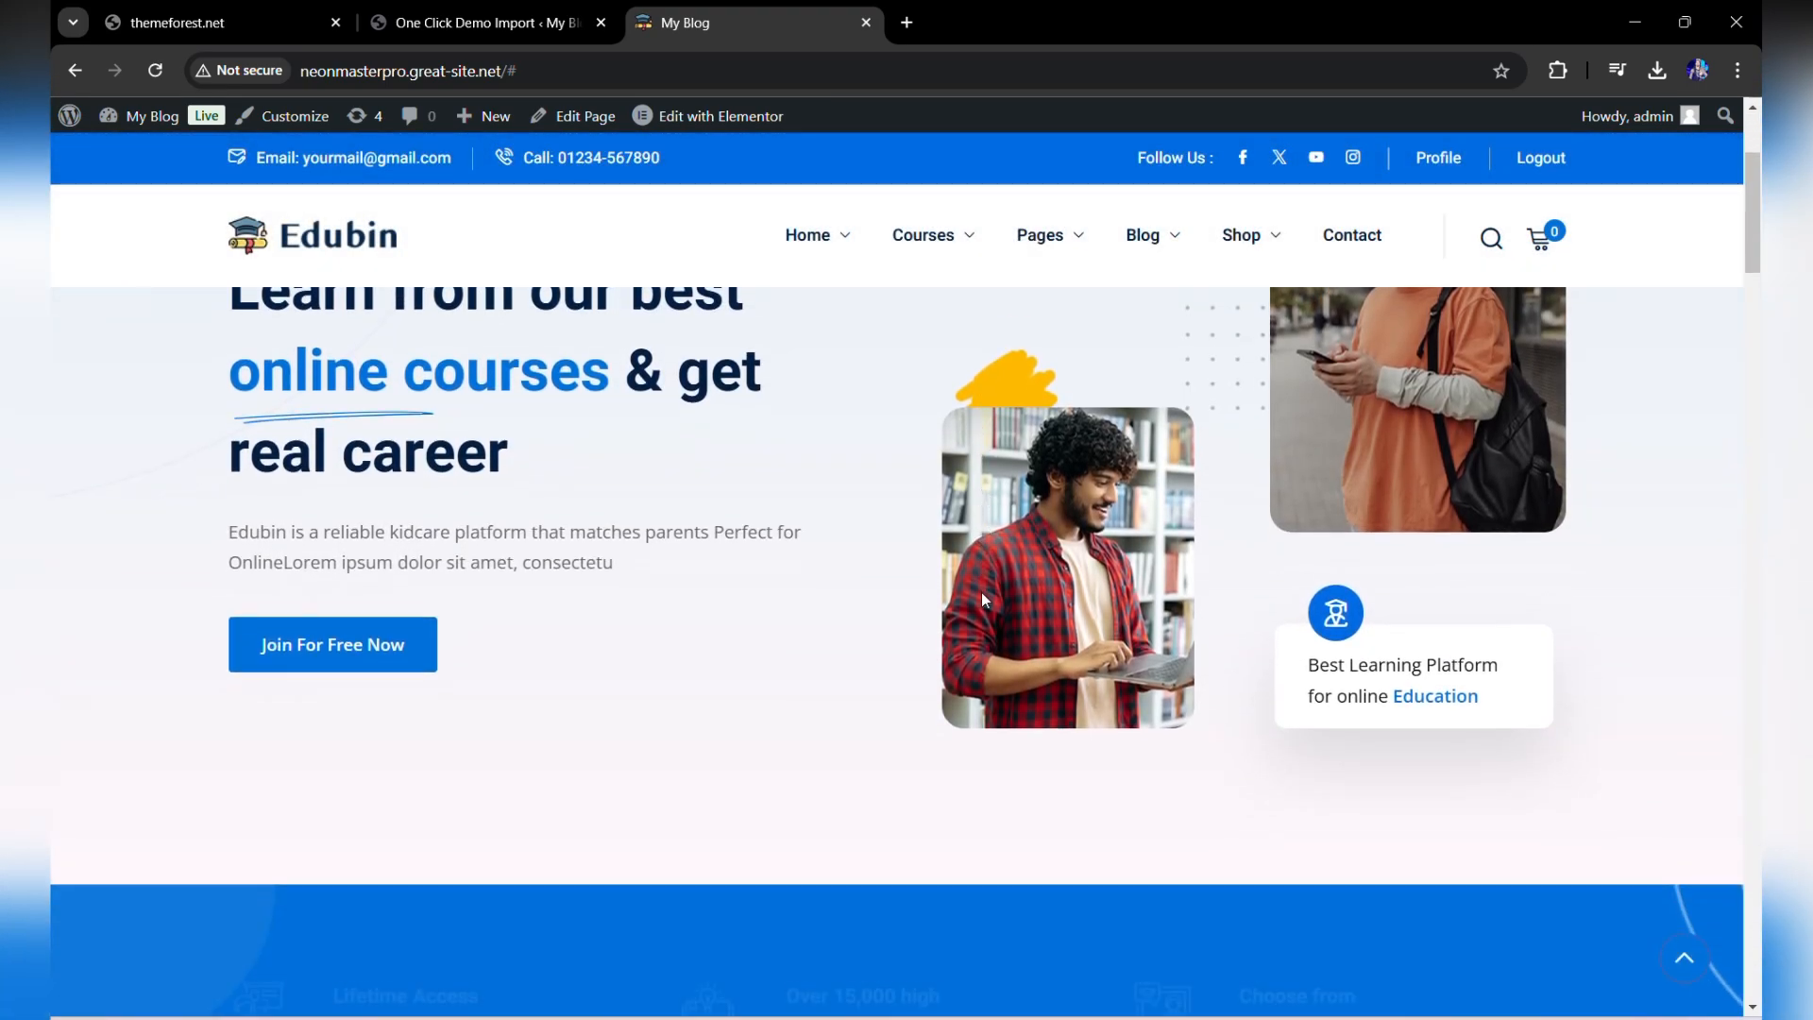
{"action": "scroll", "coordinate": [1173, 650], "scroll_direction": "down", "scroll_amount": 6}
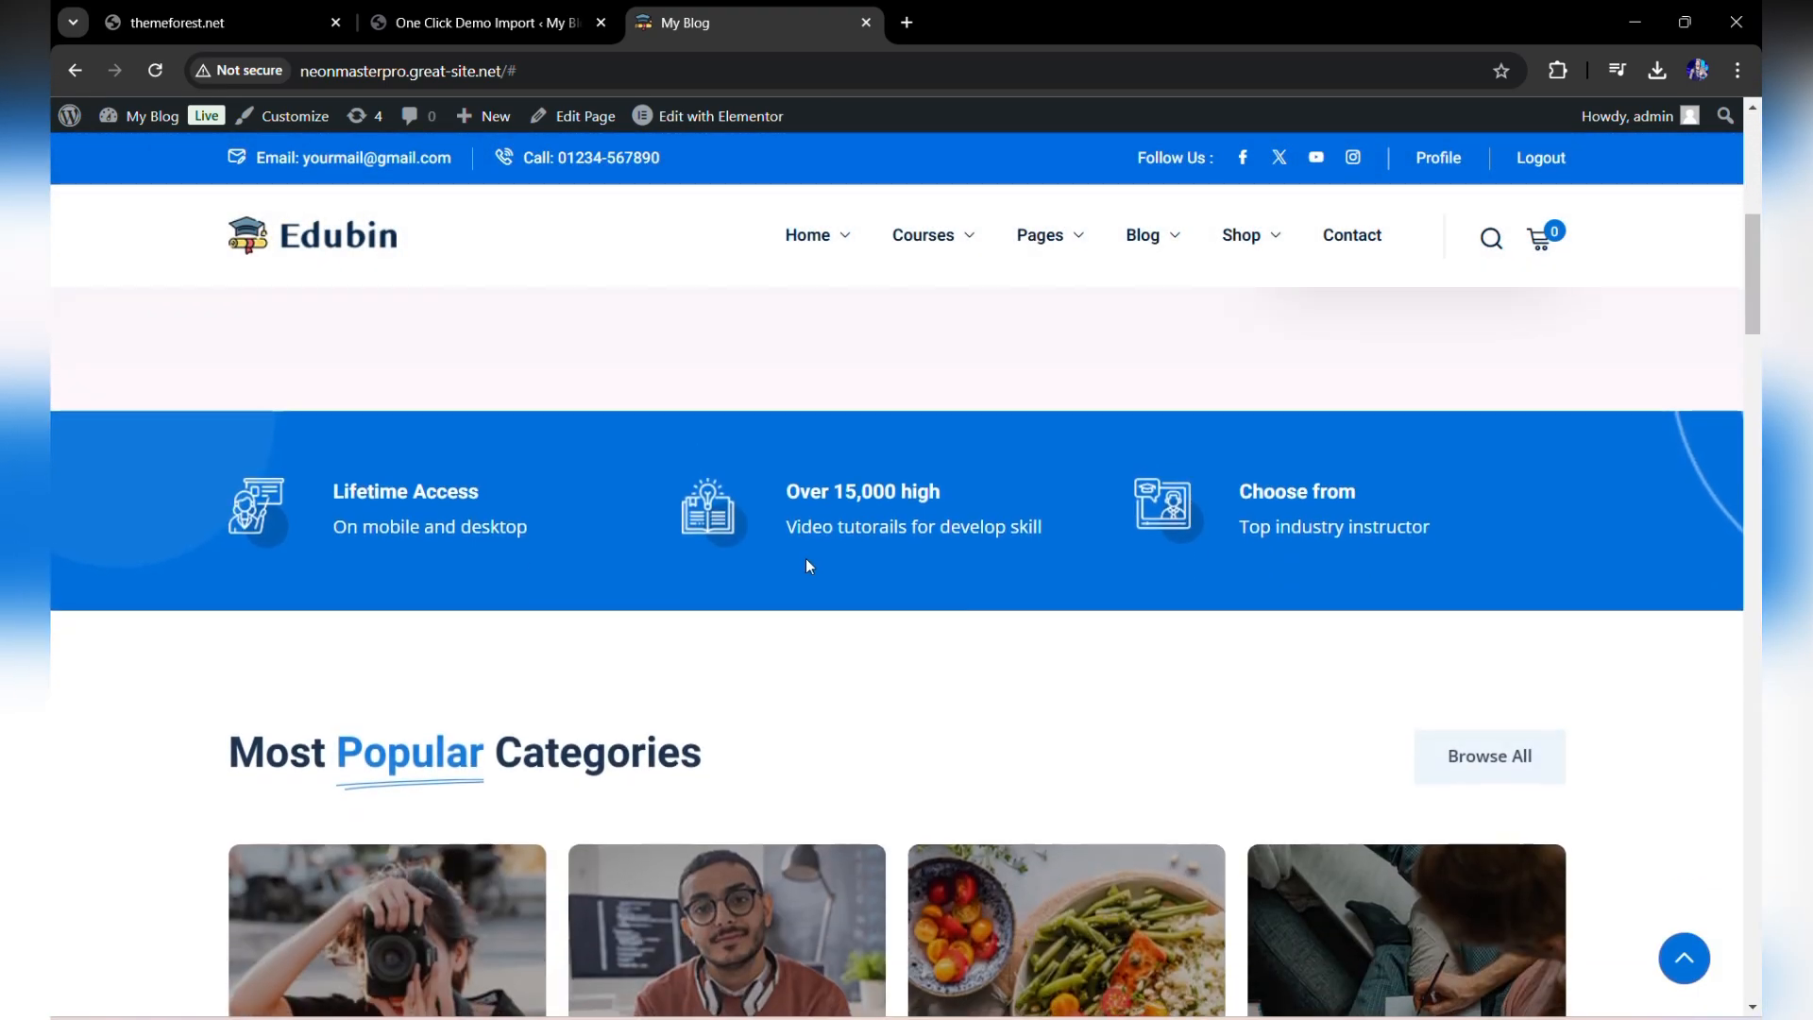
{"action": "scroll", "coordinate": [809, 565], "scroll_direction": "down", "scroll_amount": 3}
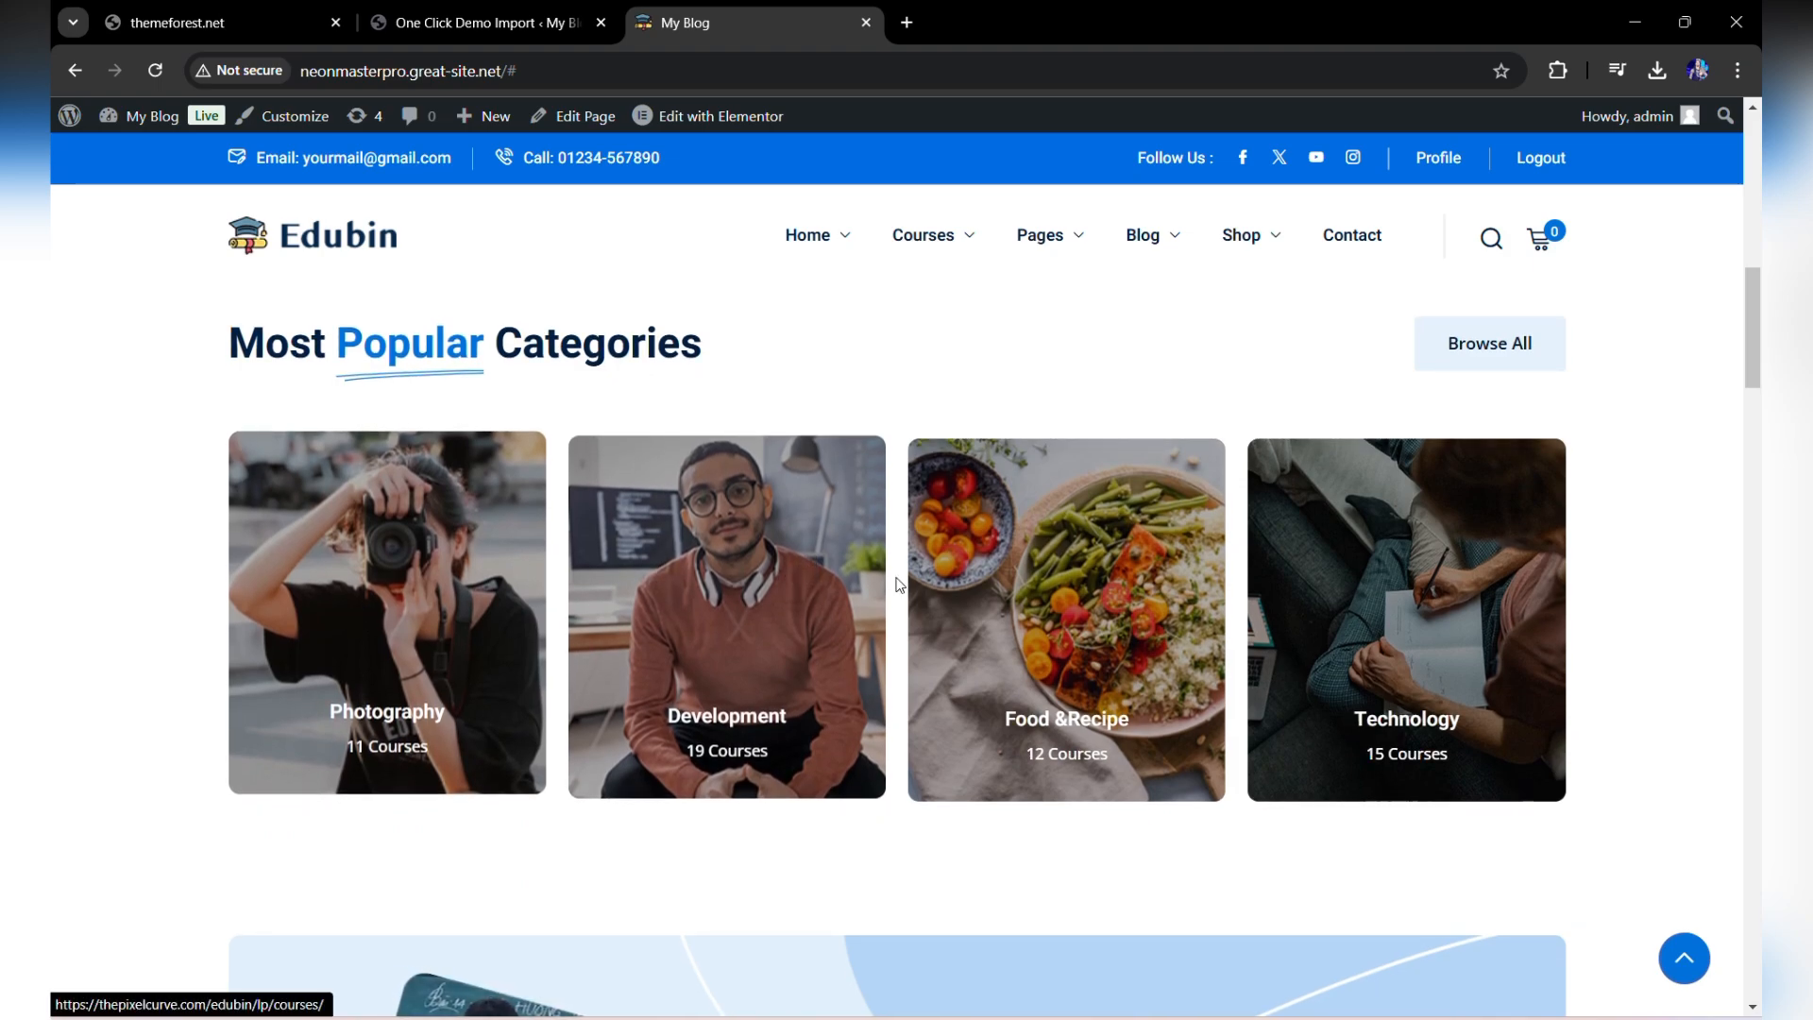
{"action": "scroll", "coordinate": [1107, 633], "scroll_direction": "down", "scroll_amount": 6}
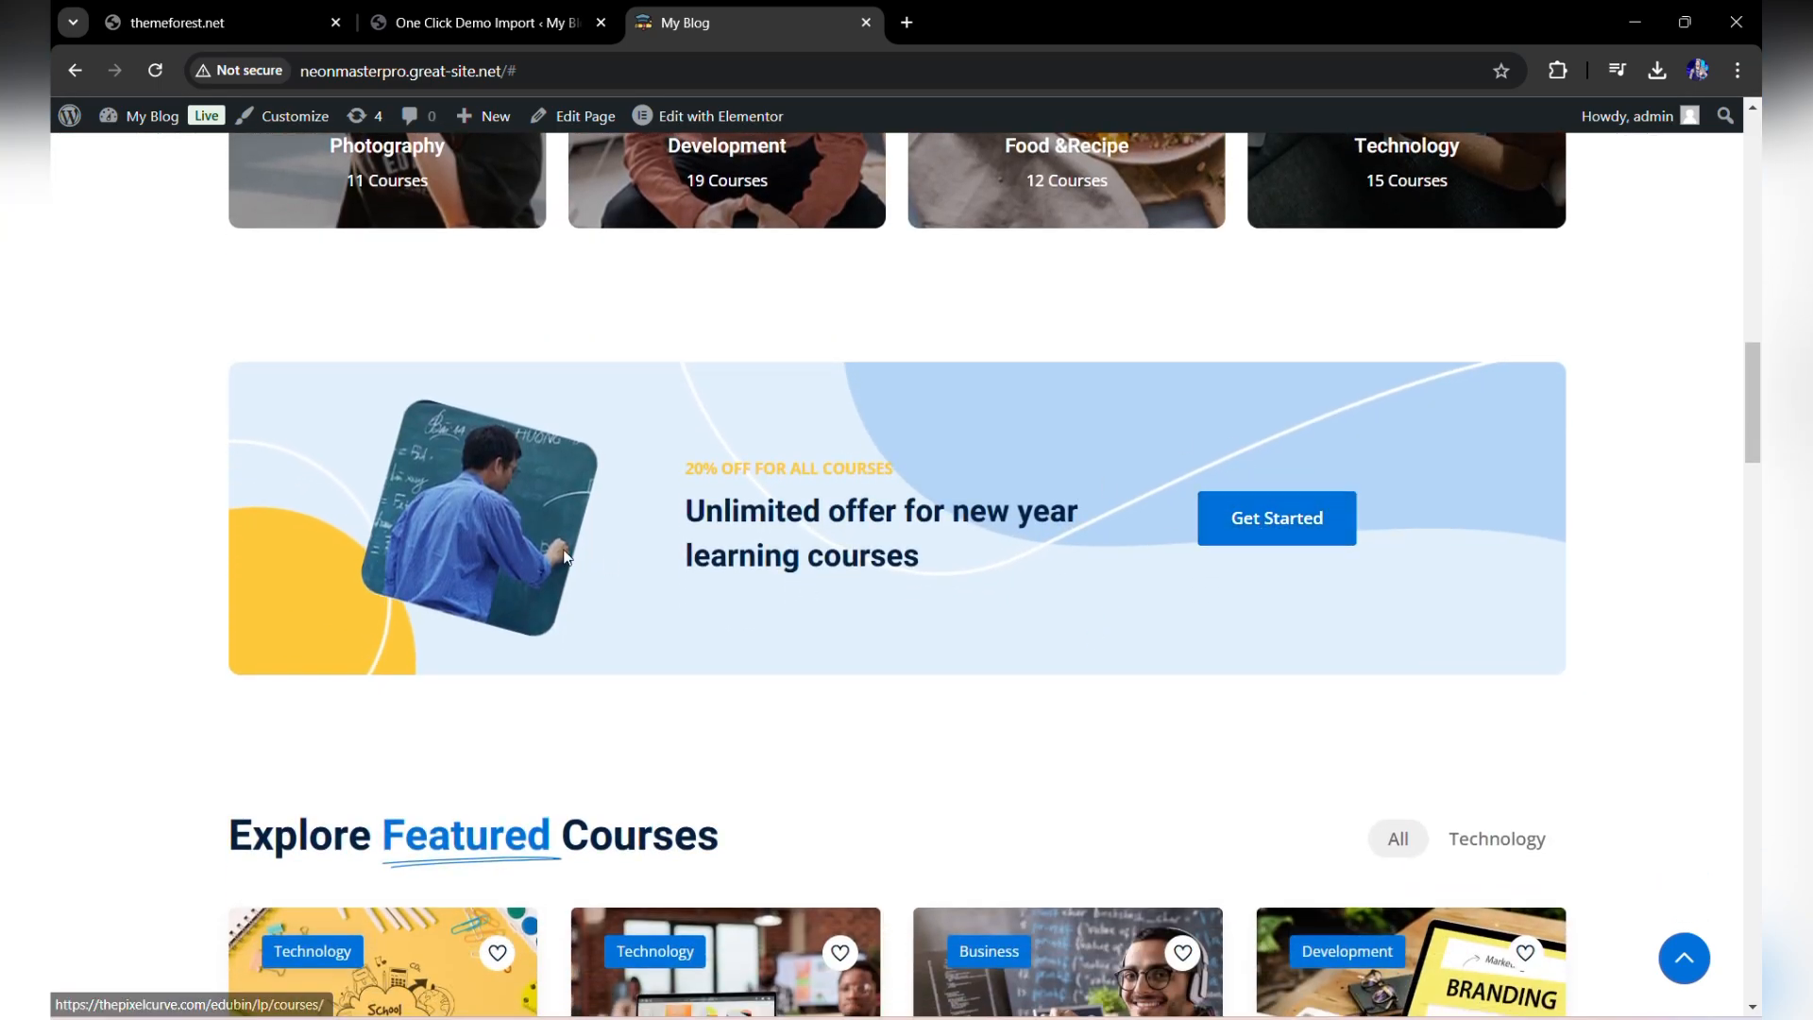
{"action": "scroll", "coordinate": [500, 799], "scroll_direction": "down", "scroll_amount": 5}
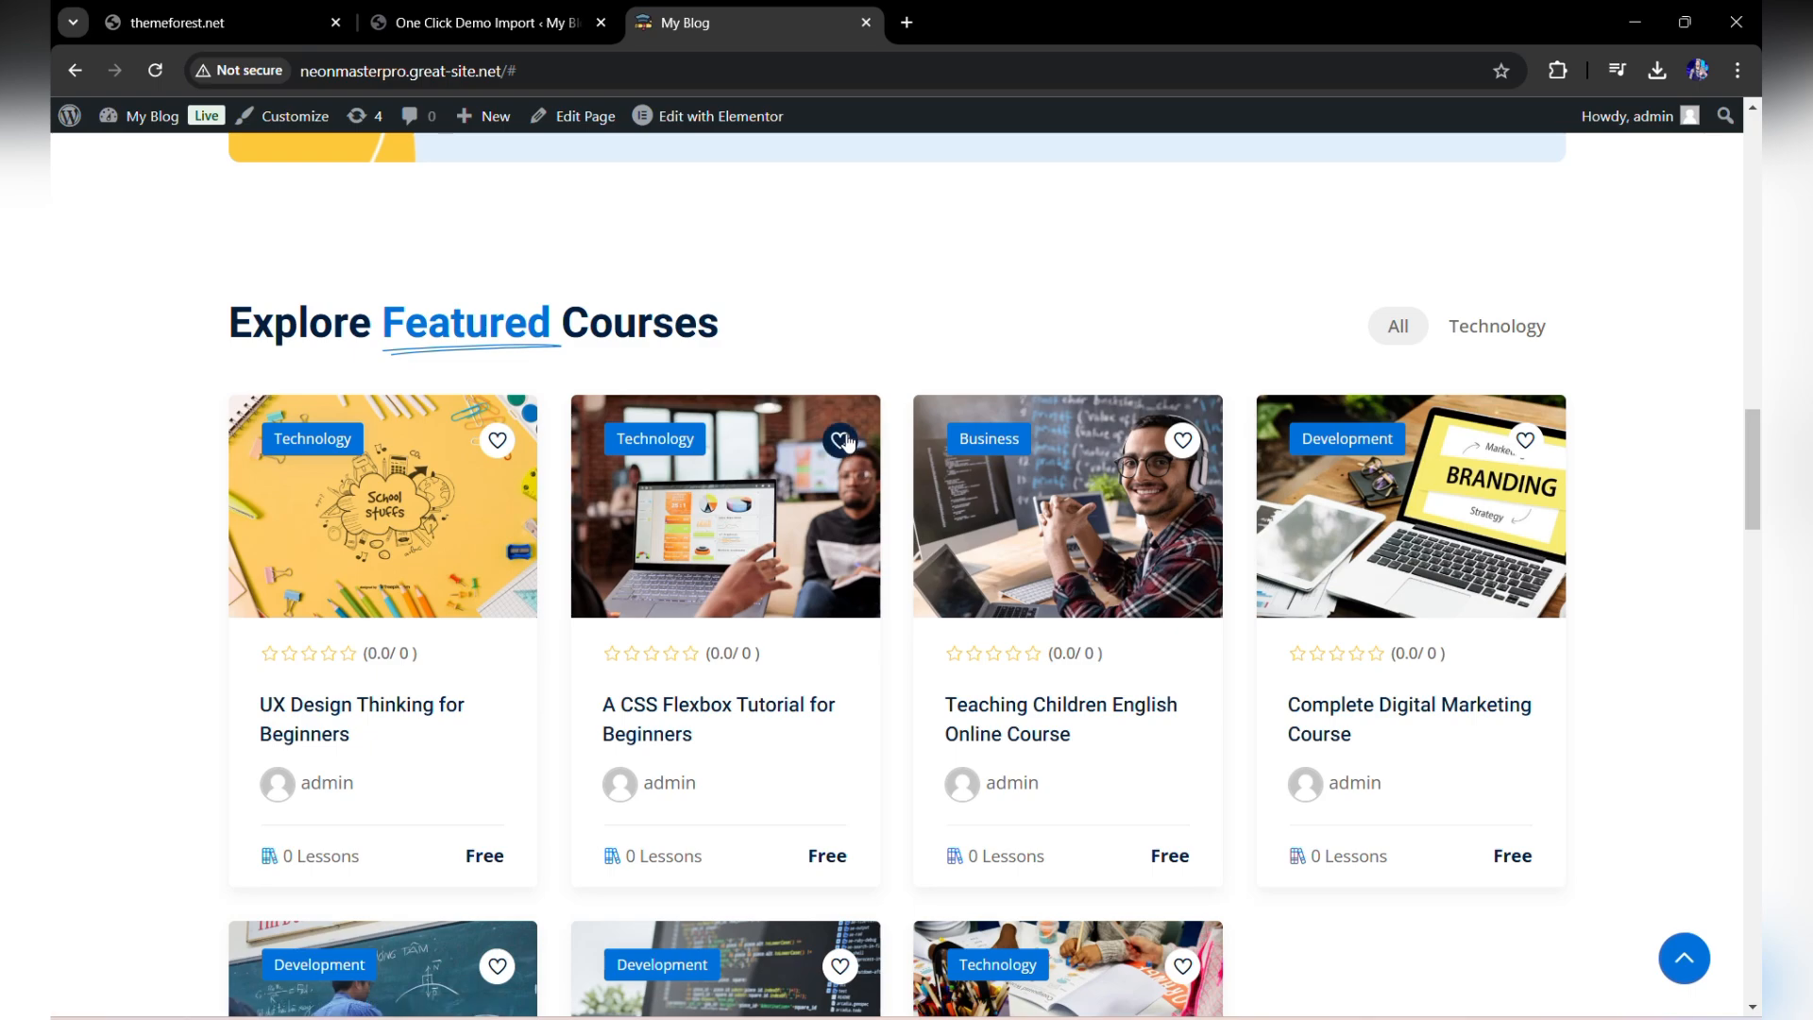
{"action": "scroll", "coordinate": [1011, 595], "scroll_direction": "down", "scroll_amount": 3}
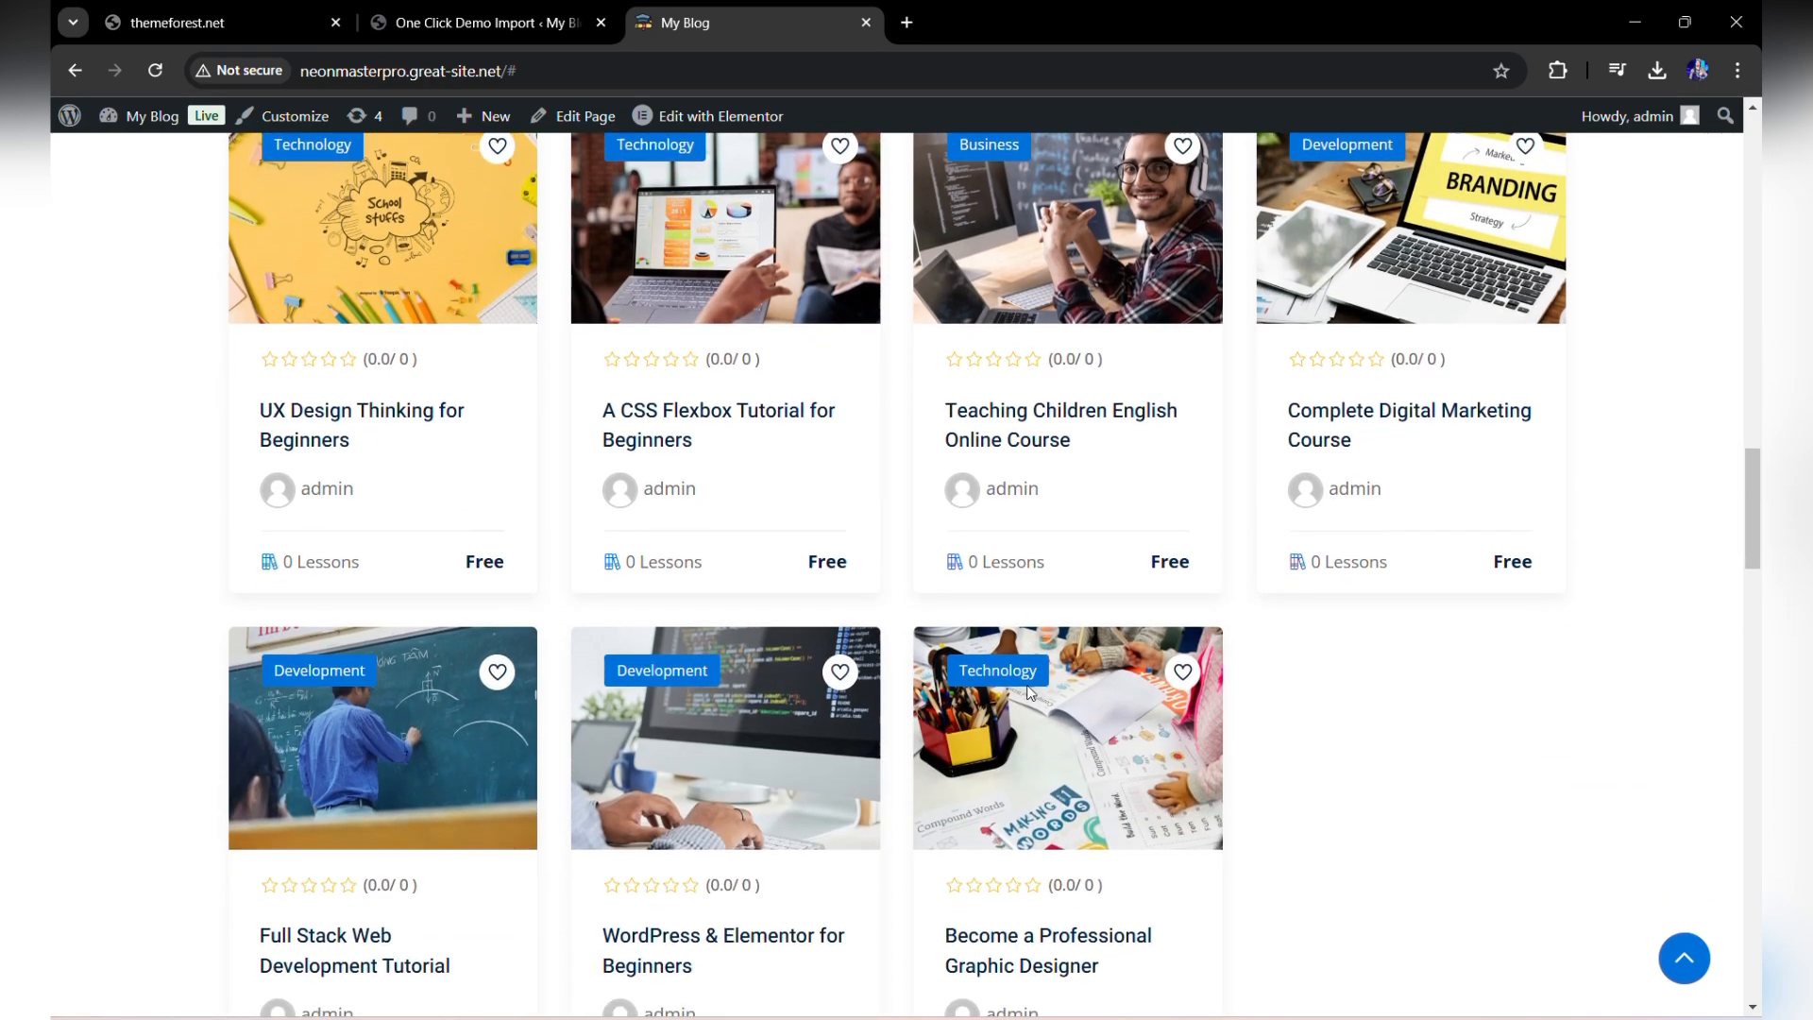
{"action": "scroll", "coordinate": [768, 725], "scroll_direction": "down", "scroll_amount": 7}
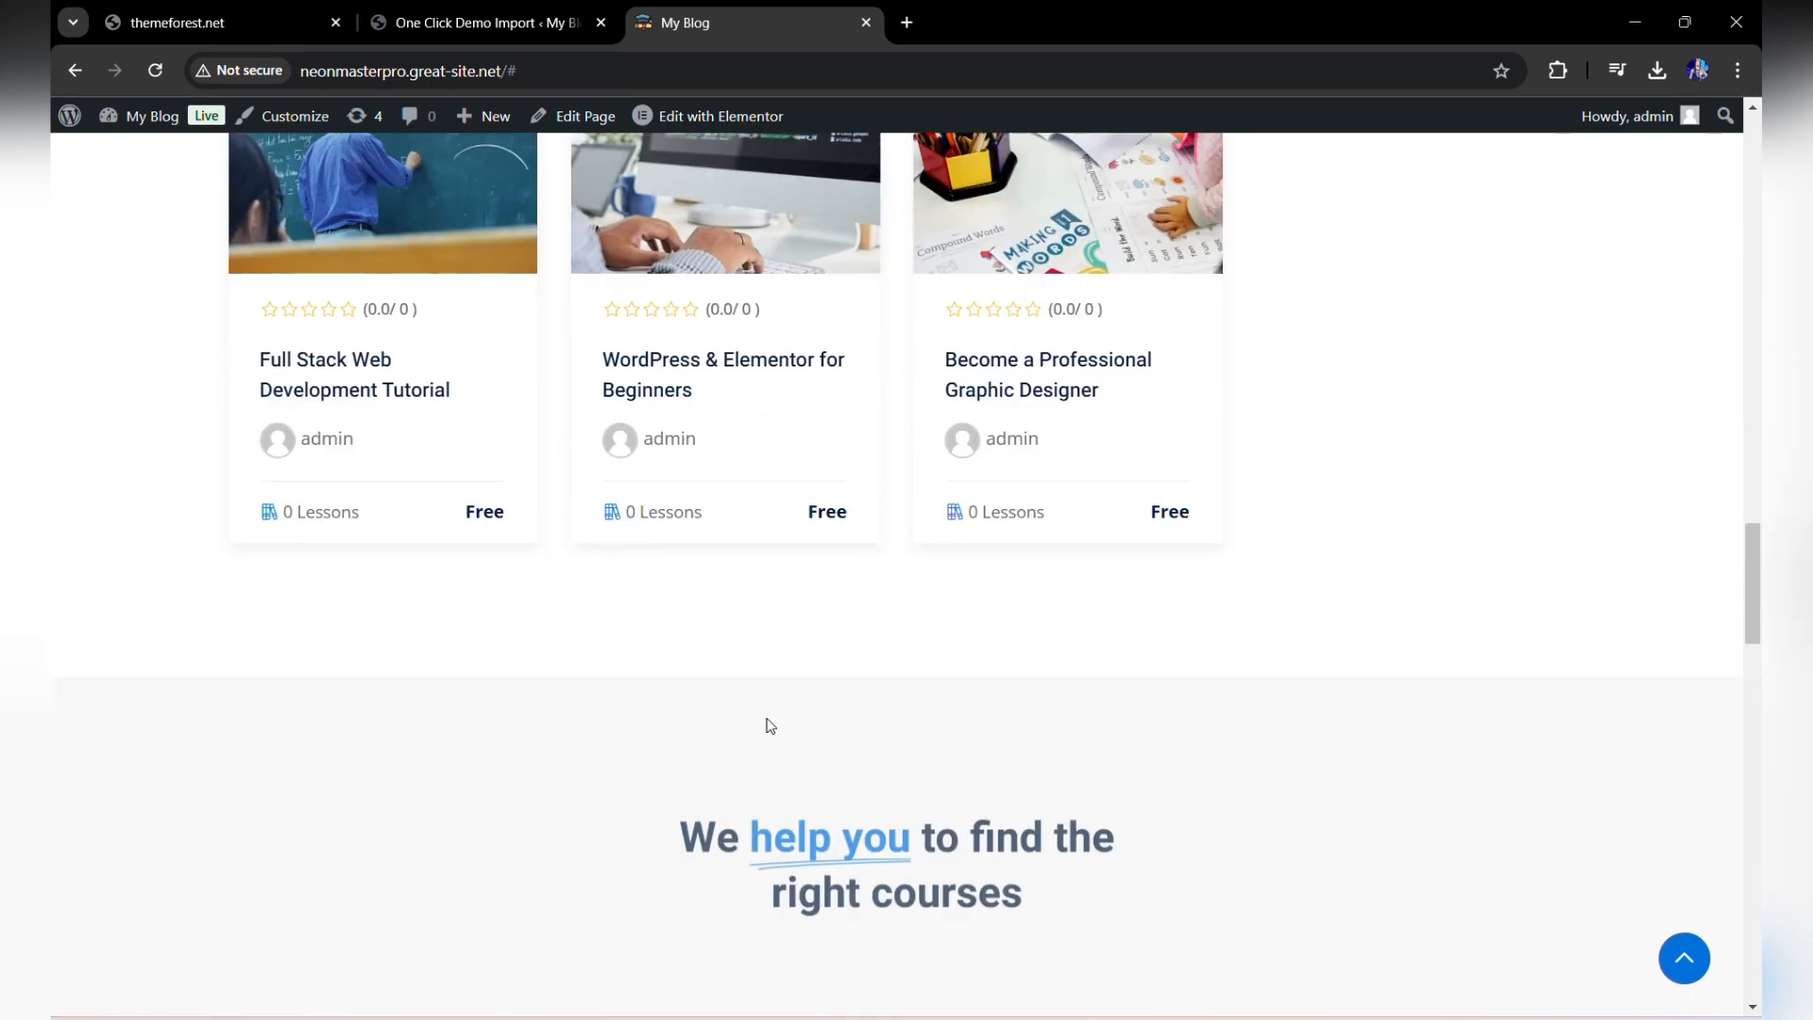
{"action": "scroll", "coordinate": [768, 725], "scroll_direction": "down", "scroll_amount": 3}
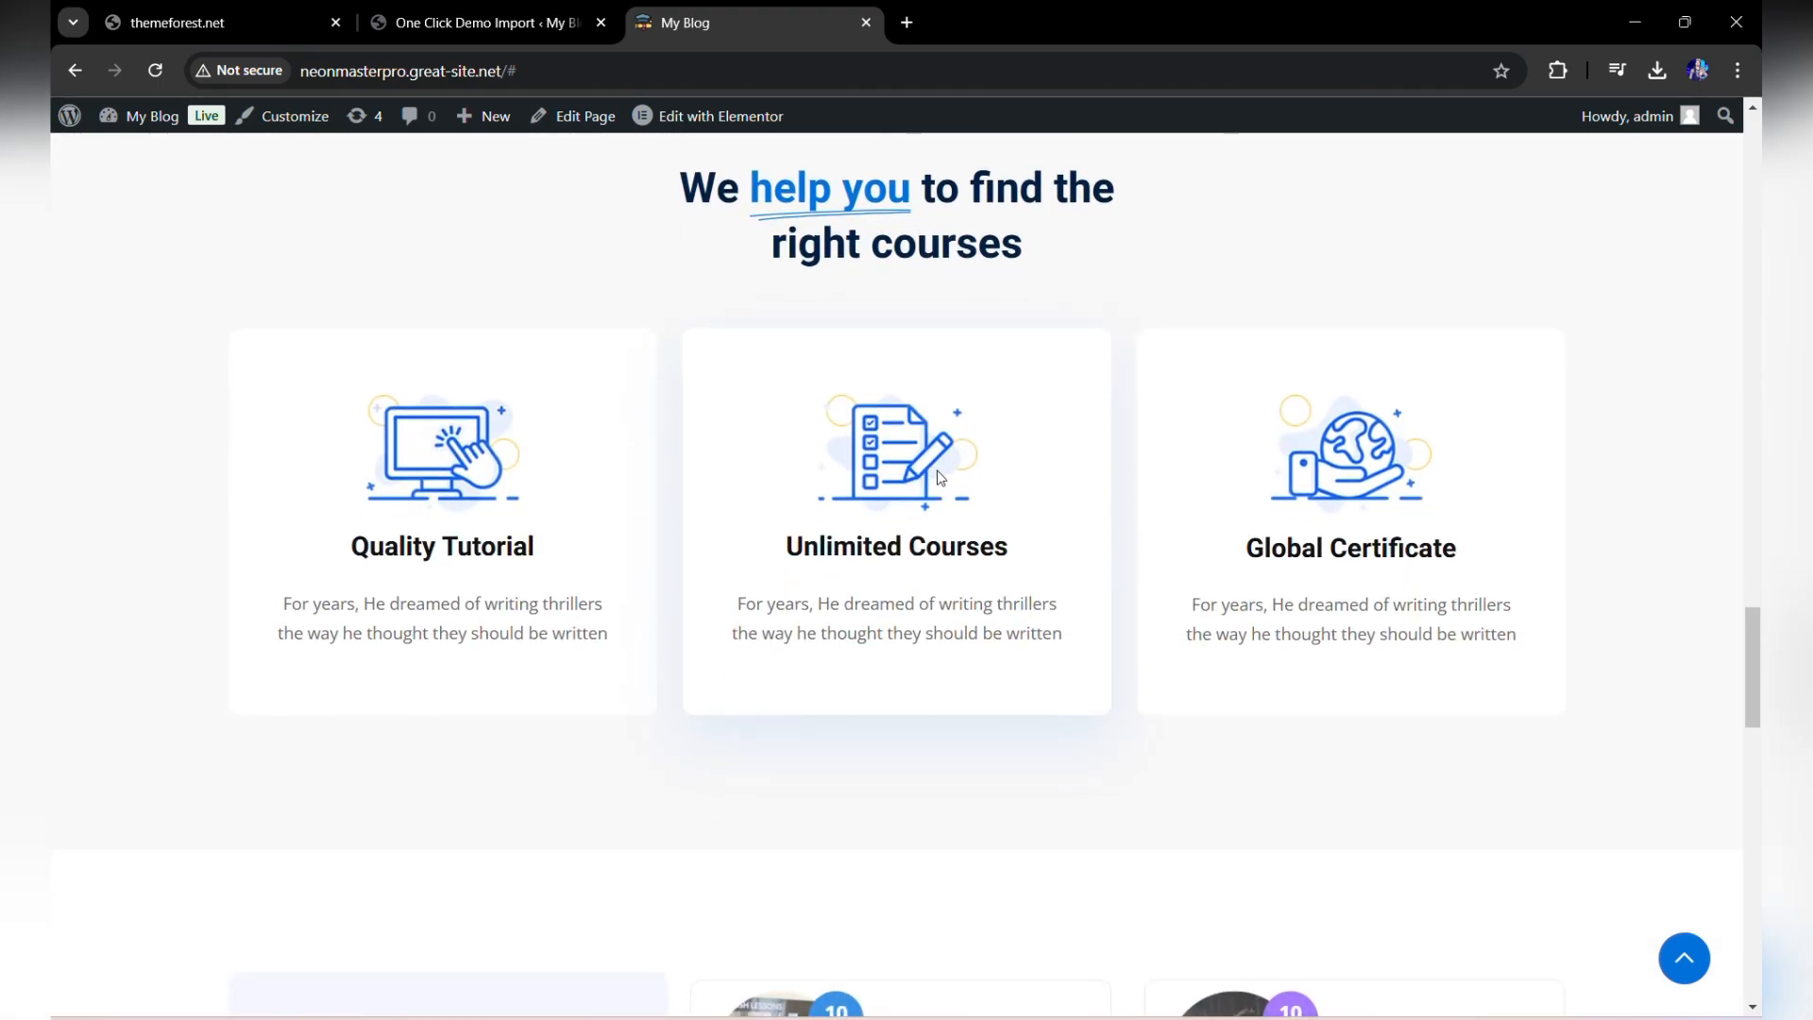
{"action": "scroll", "coordinate": [1098, 716], "scroll_direction": "down", "scroll_amount": 5}
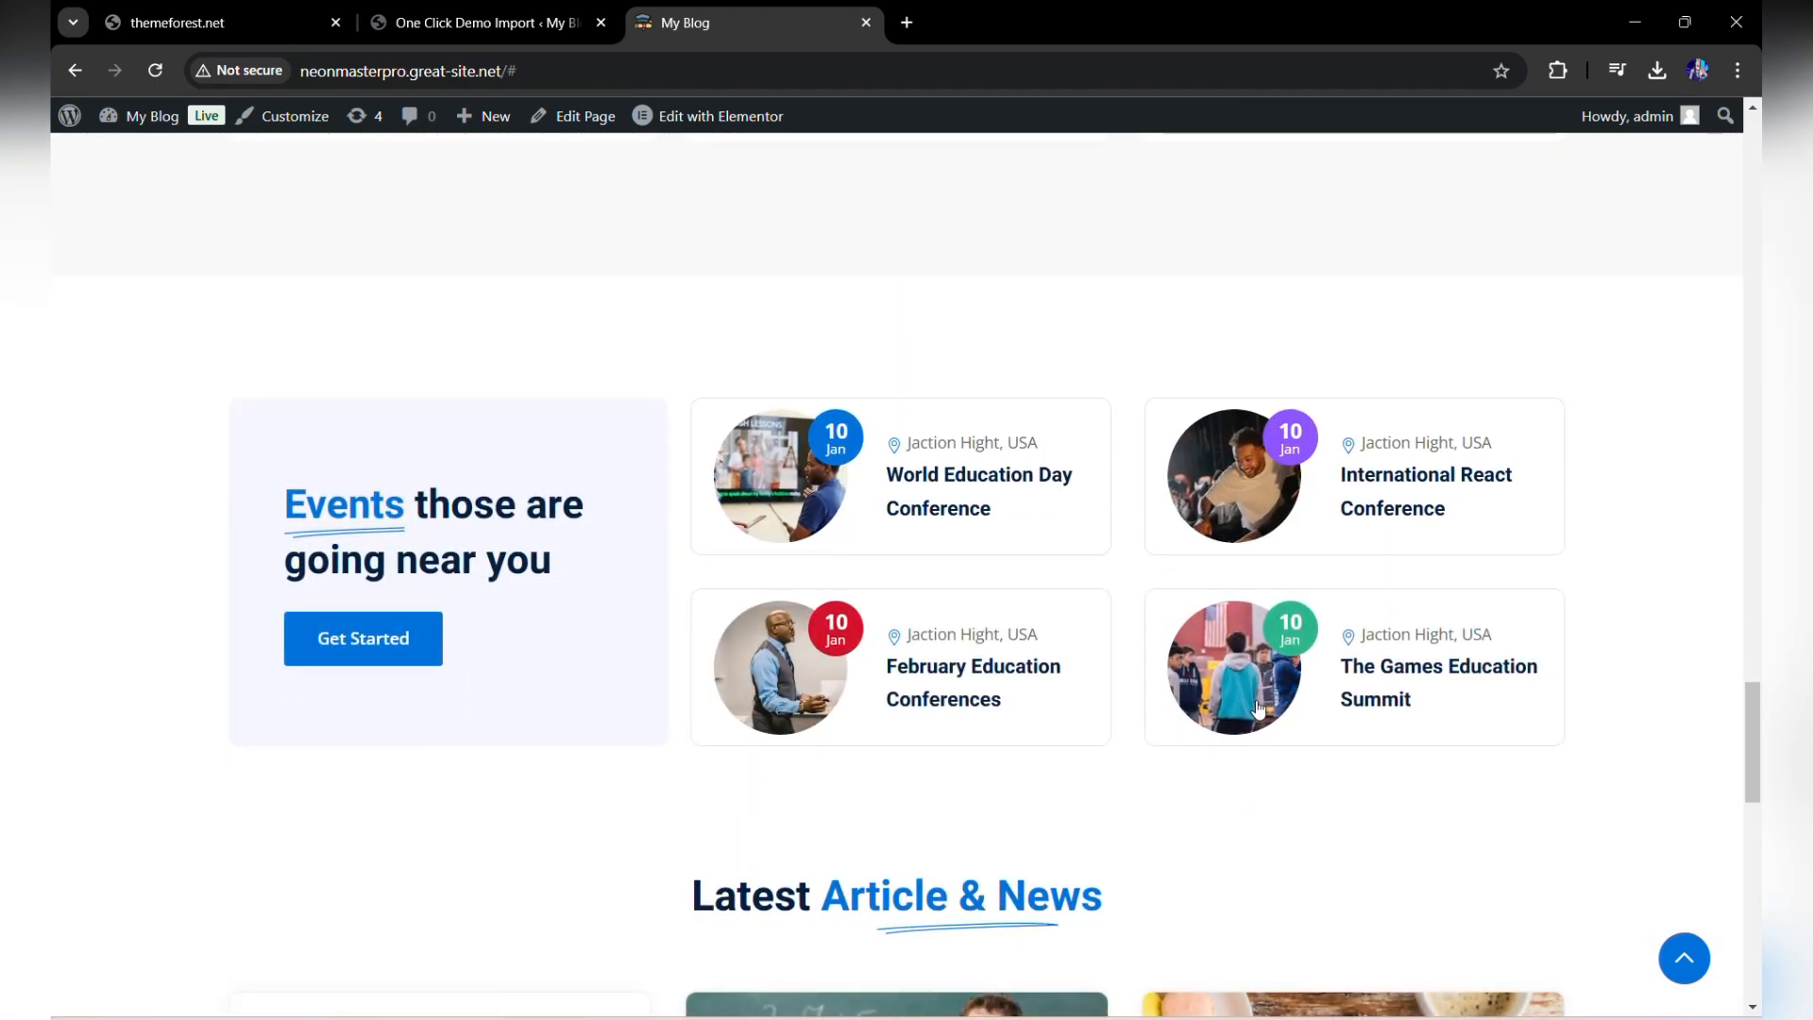
{"action": "scroll", "coordinate": [731, 635], "scroll_direction": "down", "scroll_amount": 2}
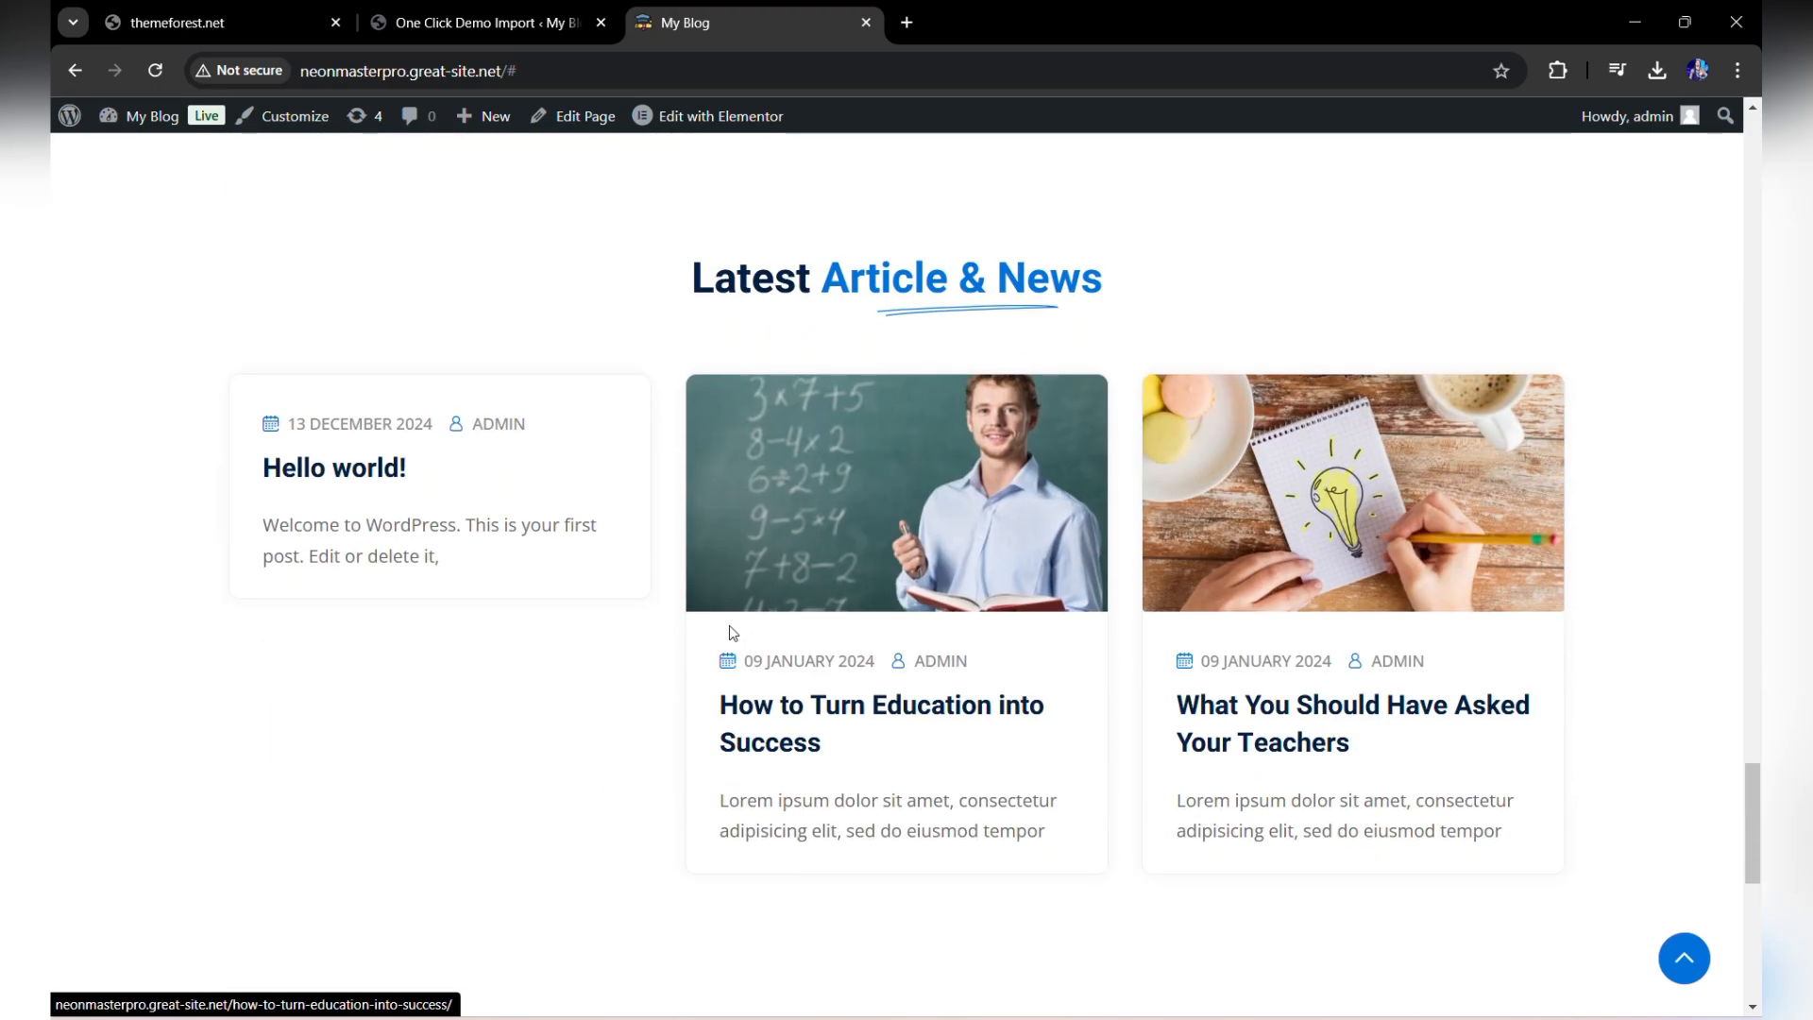
{"action": "scroll", "coordinate": [1267, 528], "scroll_direction": "down", "scroll_amount": 6}
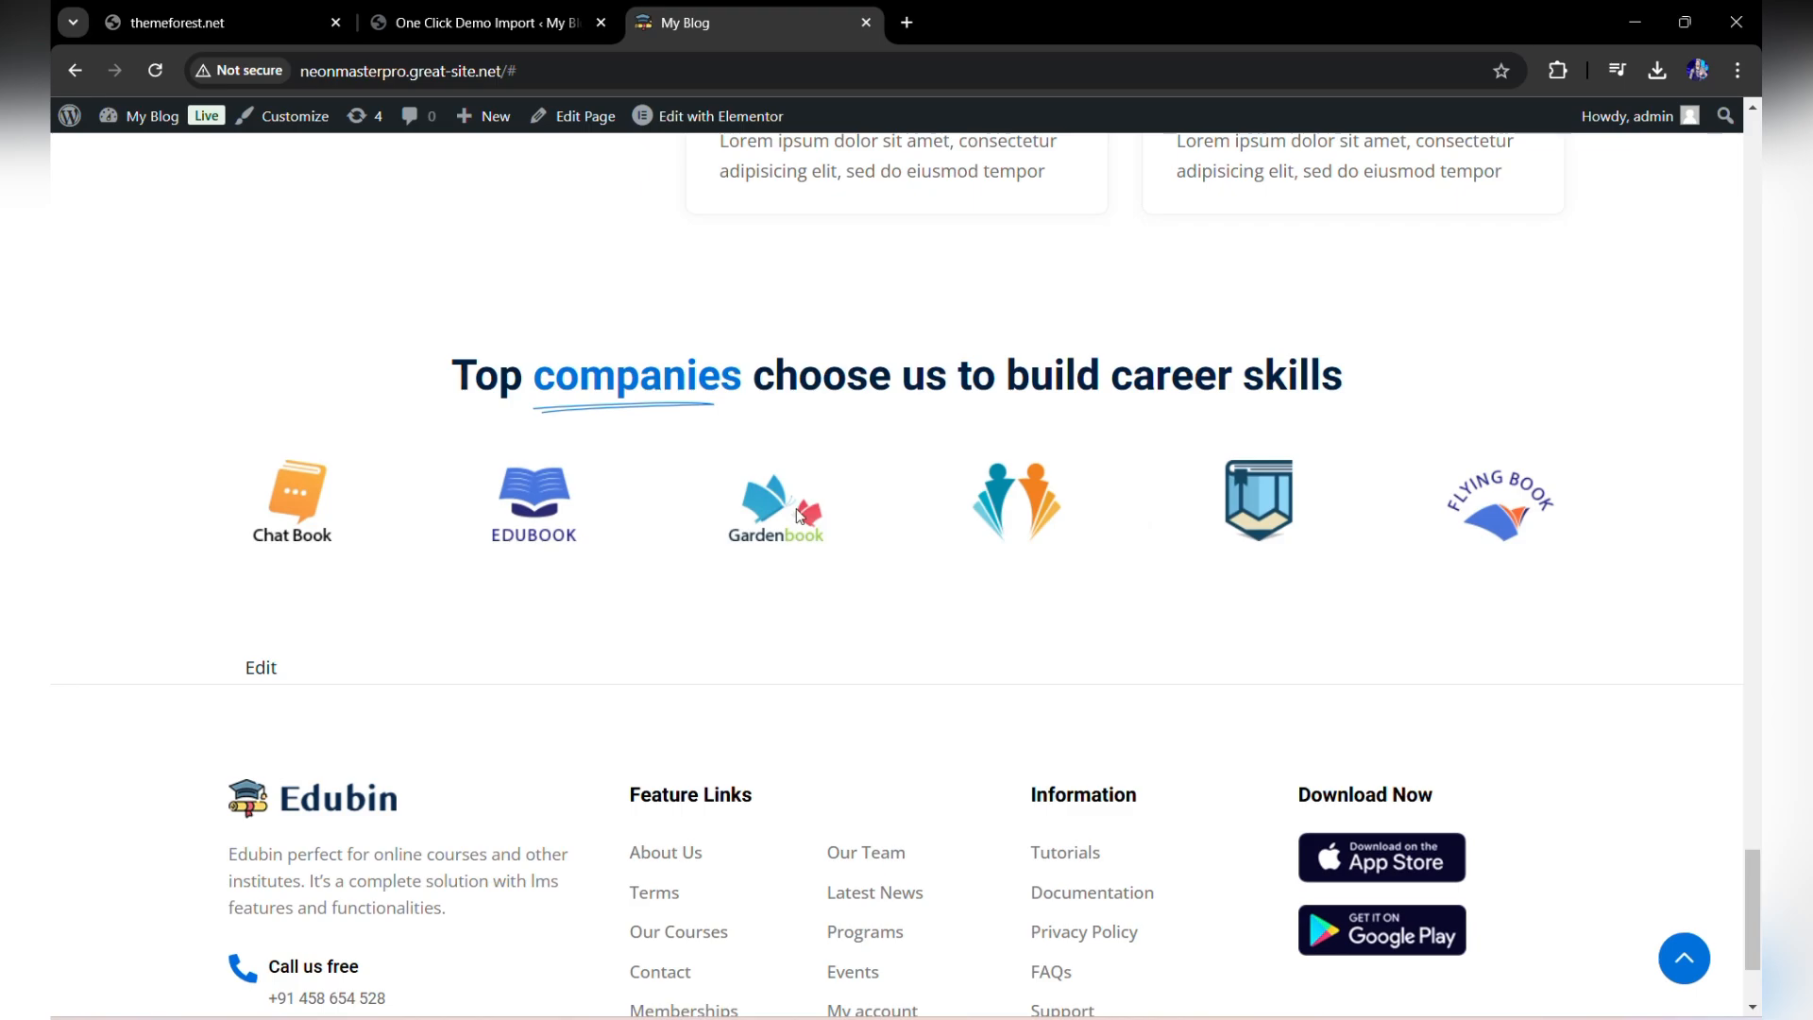
{"action": "scroll", "coordinate": [798, 516], "scroll_direction": "down", "scroll_amount": 2}
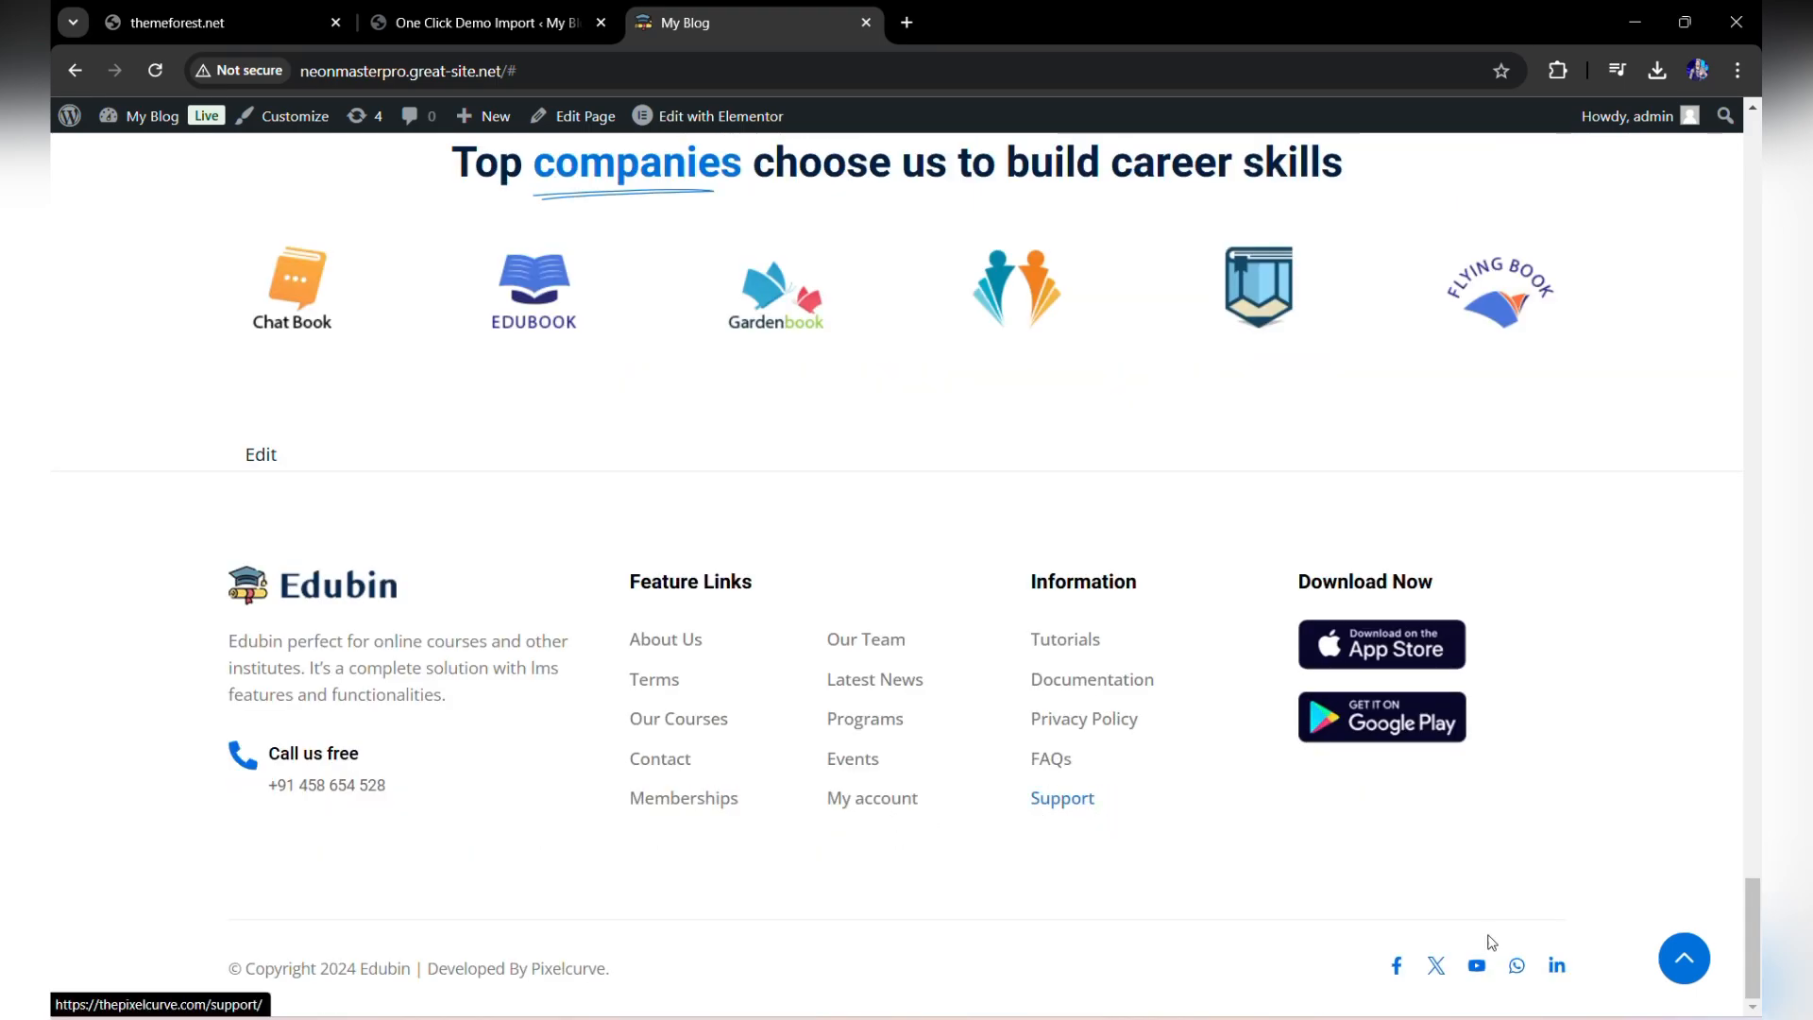
{"action": "left_click", "coordinate": [1684, 959]}
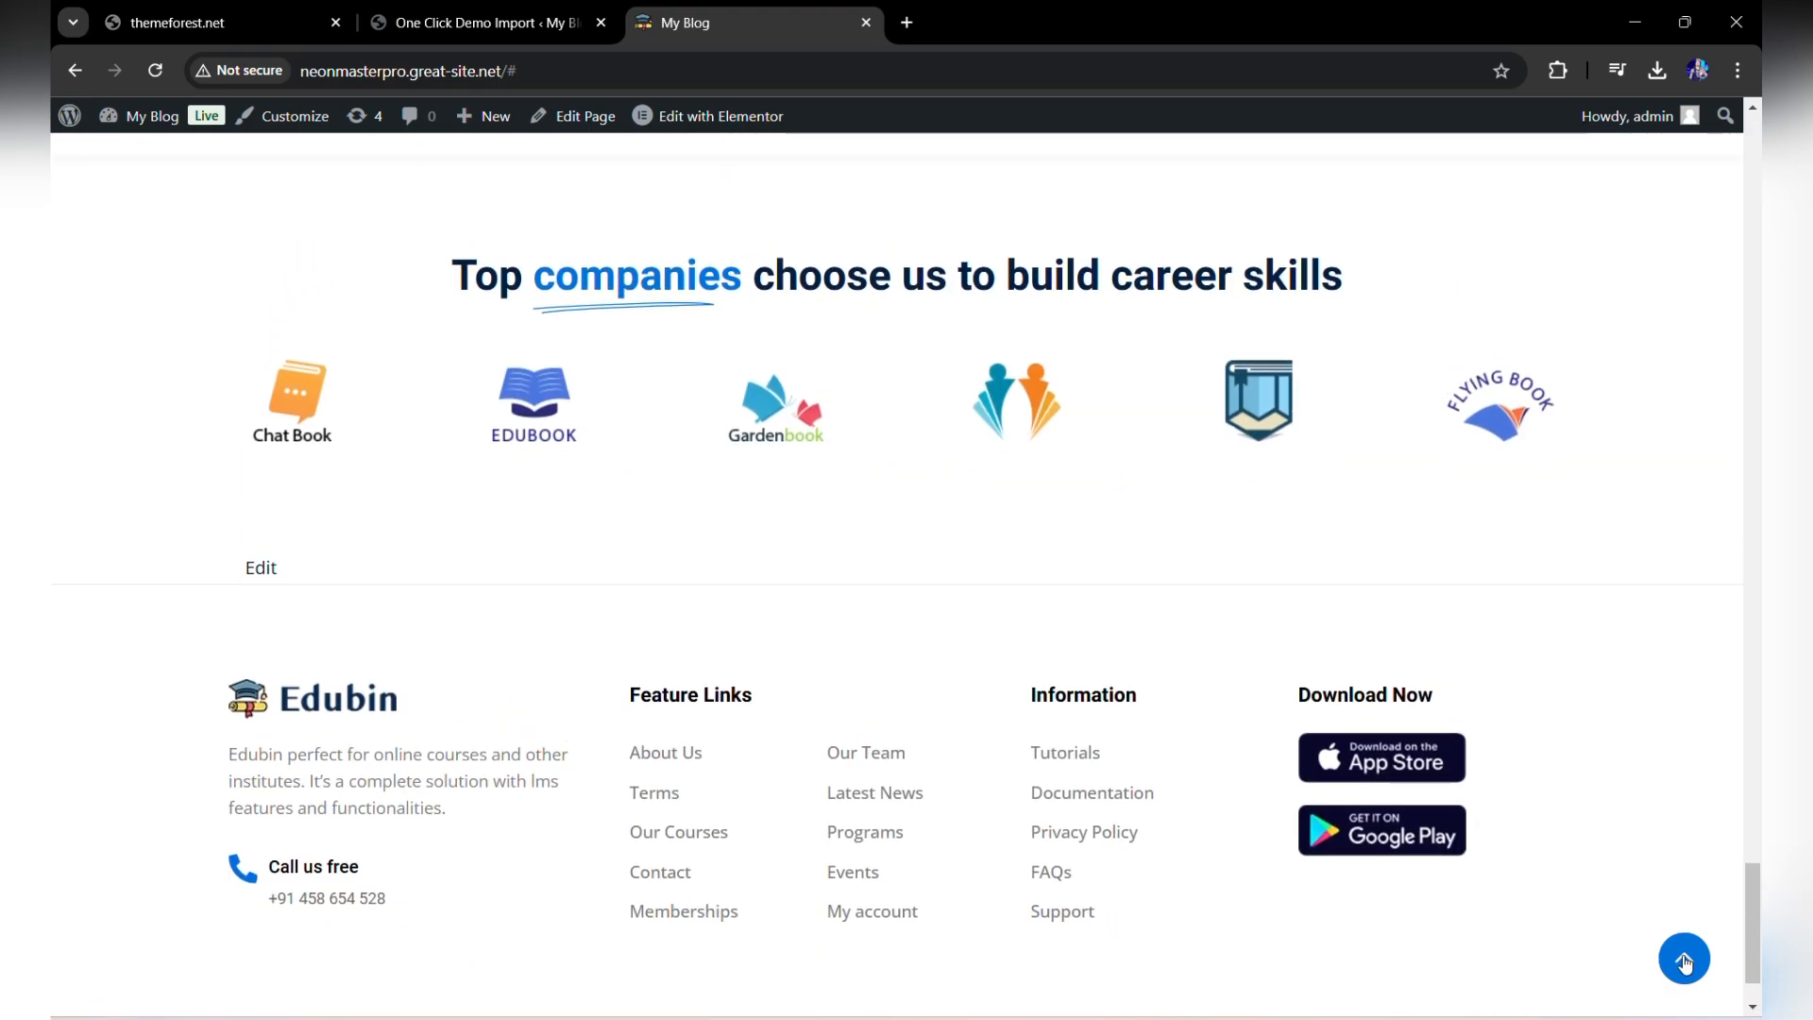